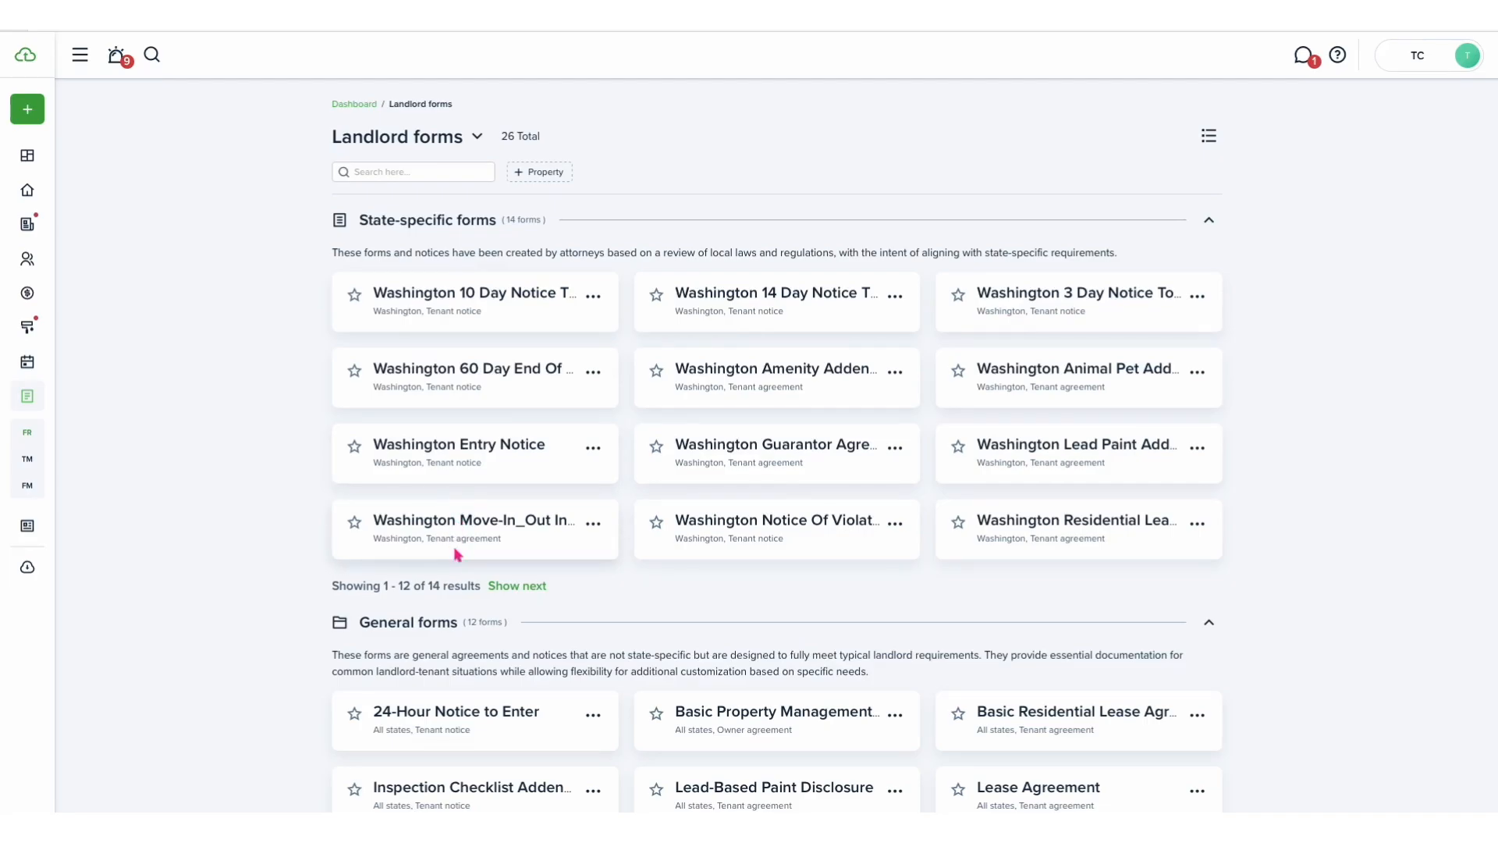
- Browse the state-specific and general landlord forms, including the Property filter options
{"action": "left_click", "coordinate": [501, 587]}
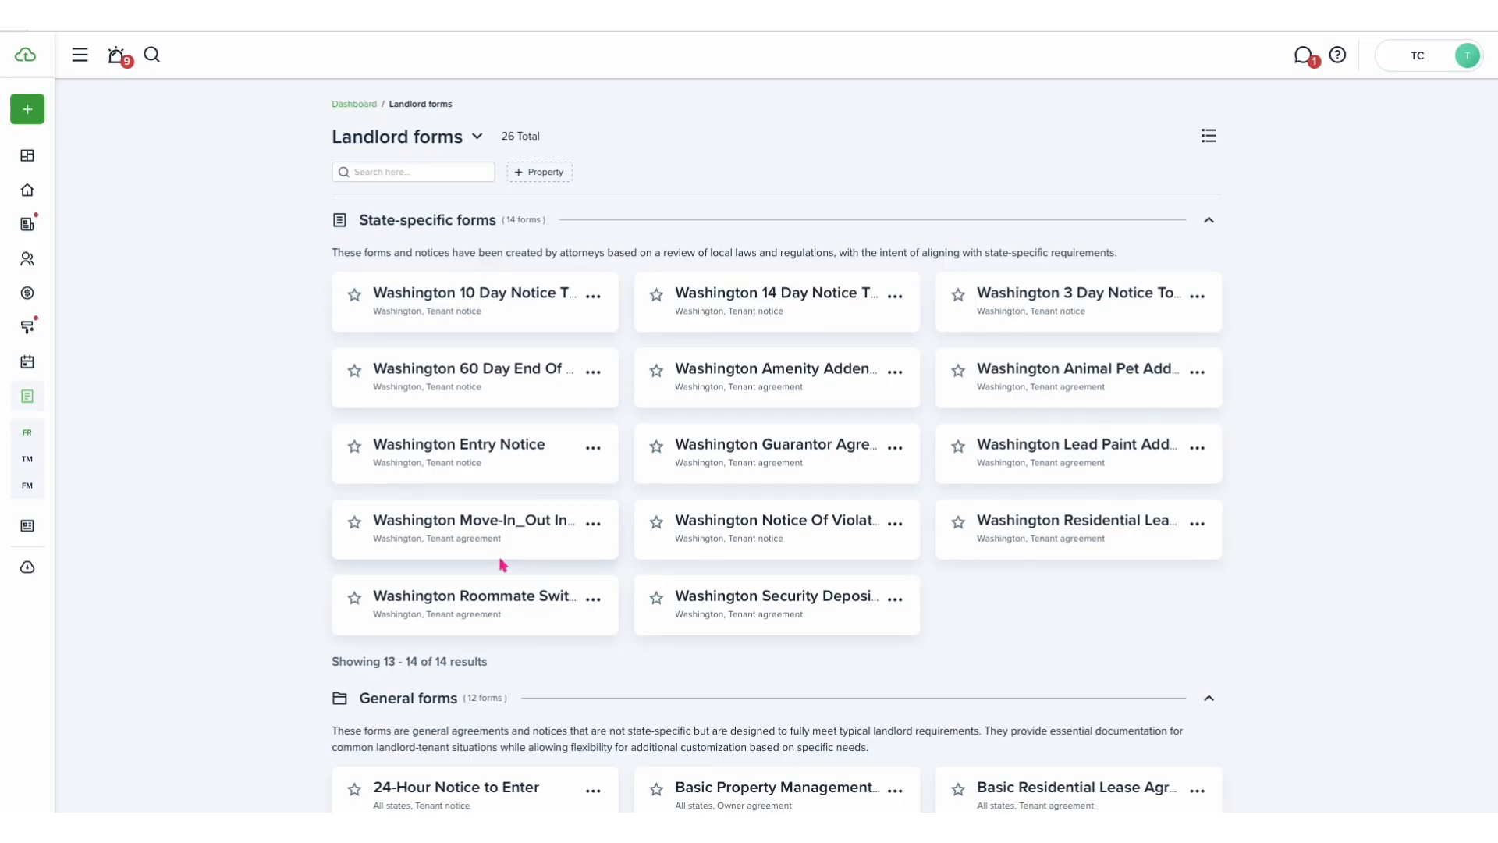
{"action": "left_click", "coordinate": [542, 175]}
{"action": "left_click", "coordinate": [553, 249]}
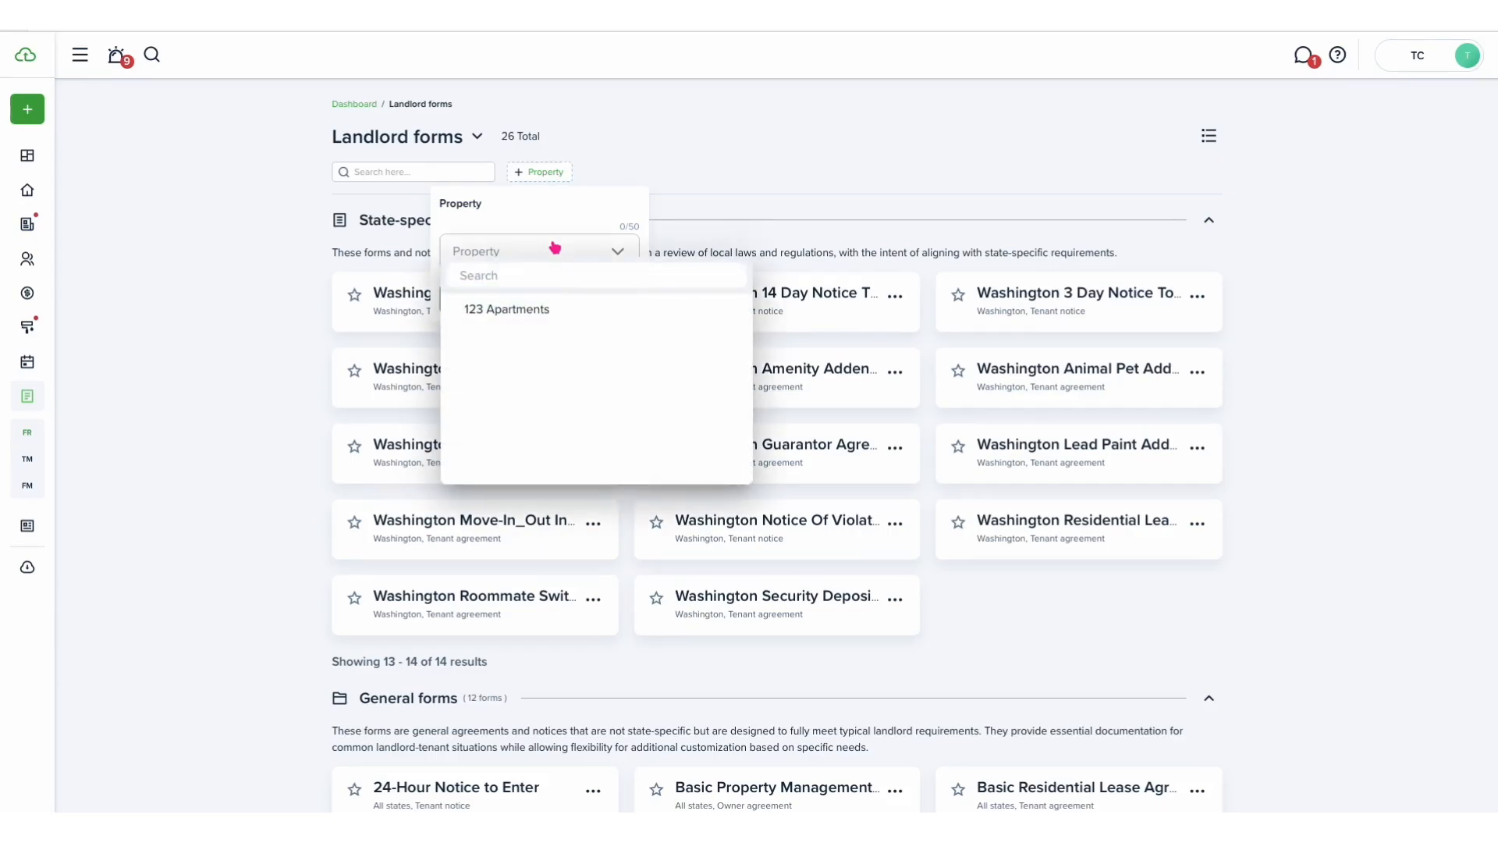
{"action": "left_click", "coordinate": [554, 248]}
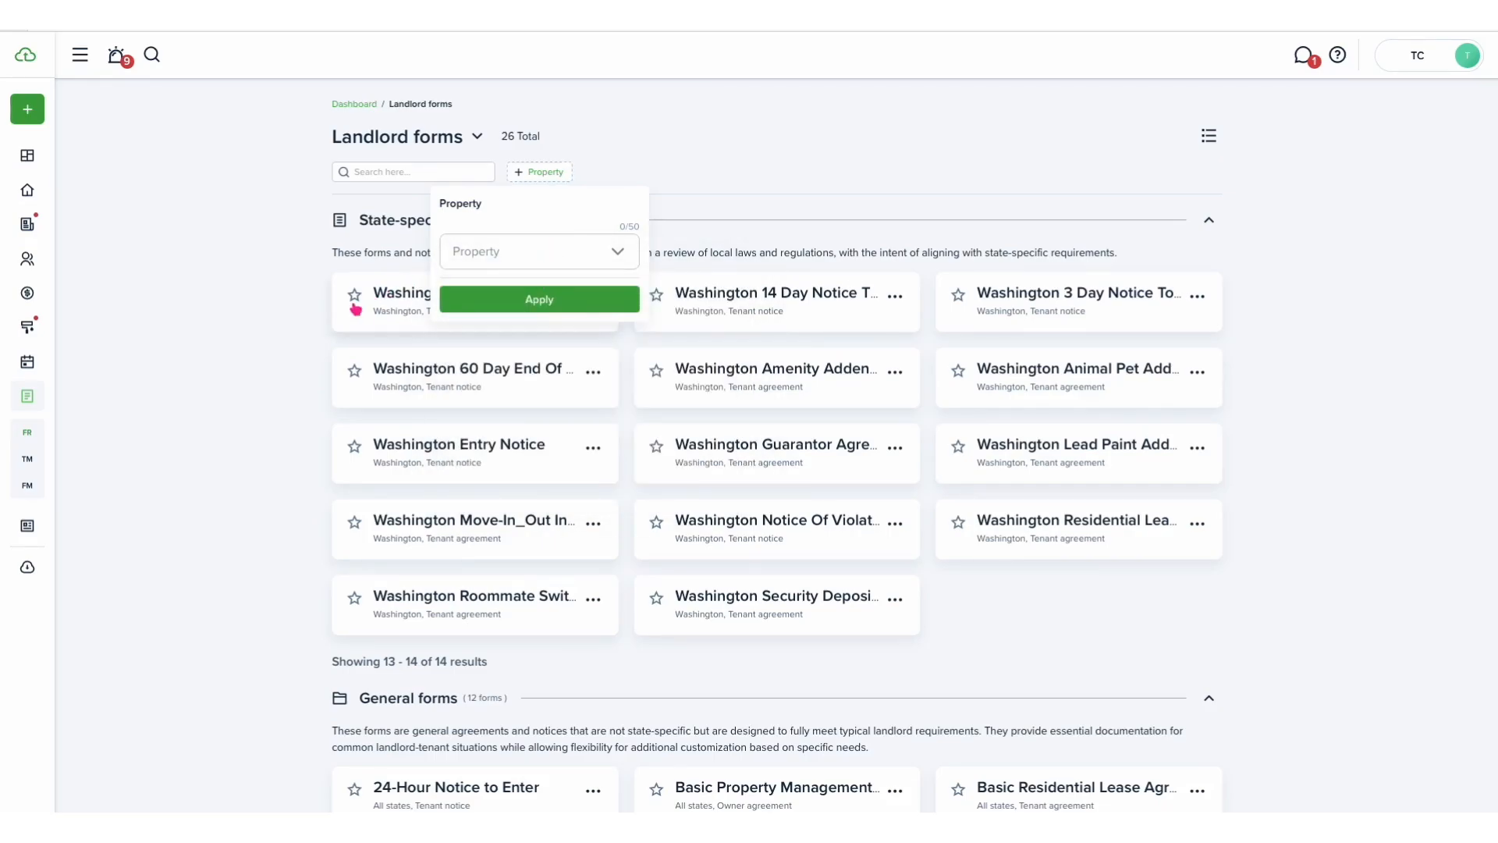
{"action": "left_click", "coordinate": [281, 279]}
{"action": "scroll", "coordinate": [291, 323], "scroll_direction": "down", "scroll_amount": 2}
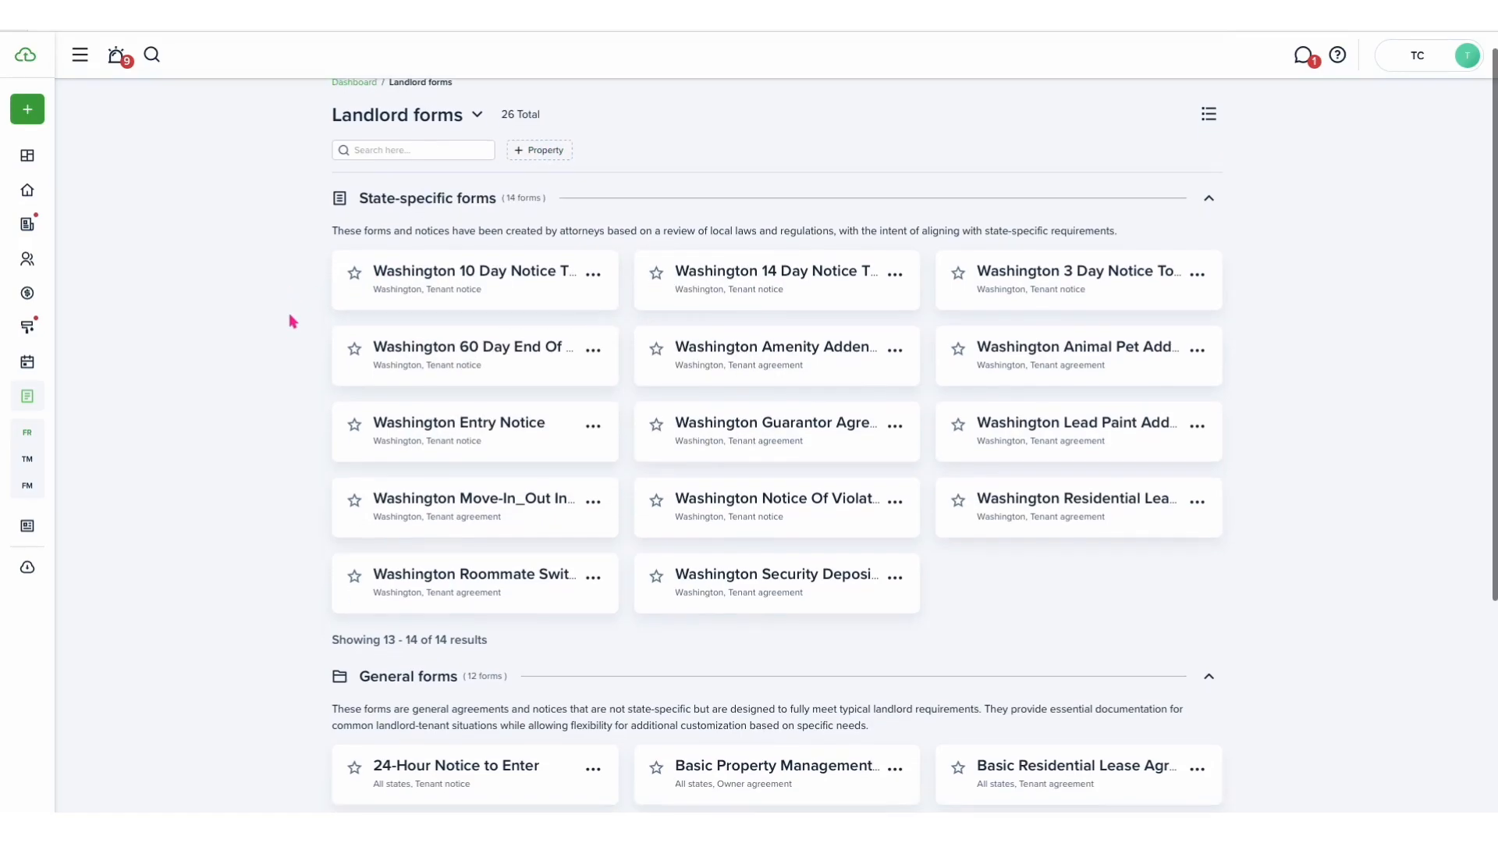
{"action": "scroll", "coordinate": [293, 322], "scroll_direction": "down", "scroll_amount": 2}
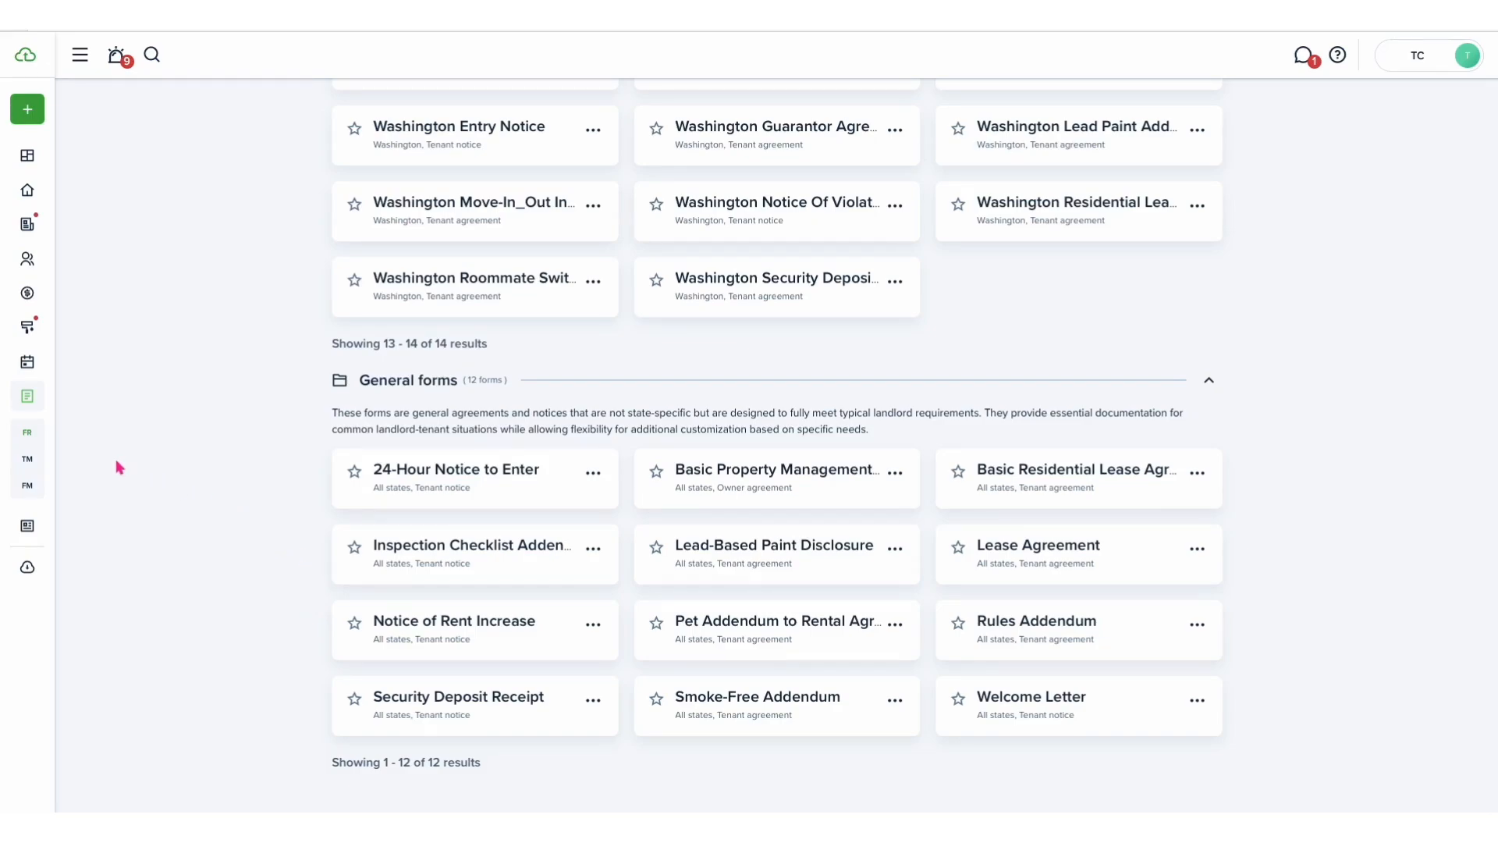
- Open My templates and start a new template using the Create flow
{"action": "left_click", "coordinate": [51, 460]}
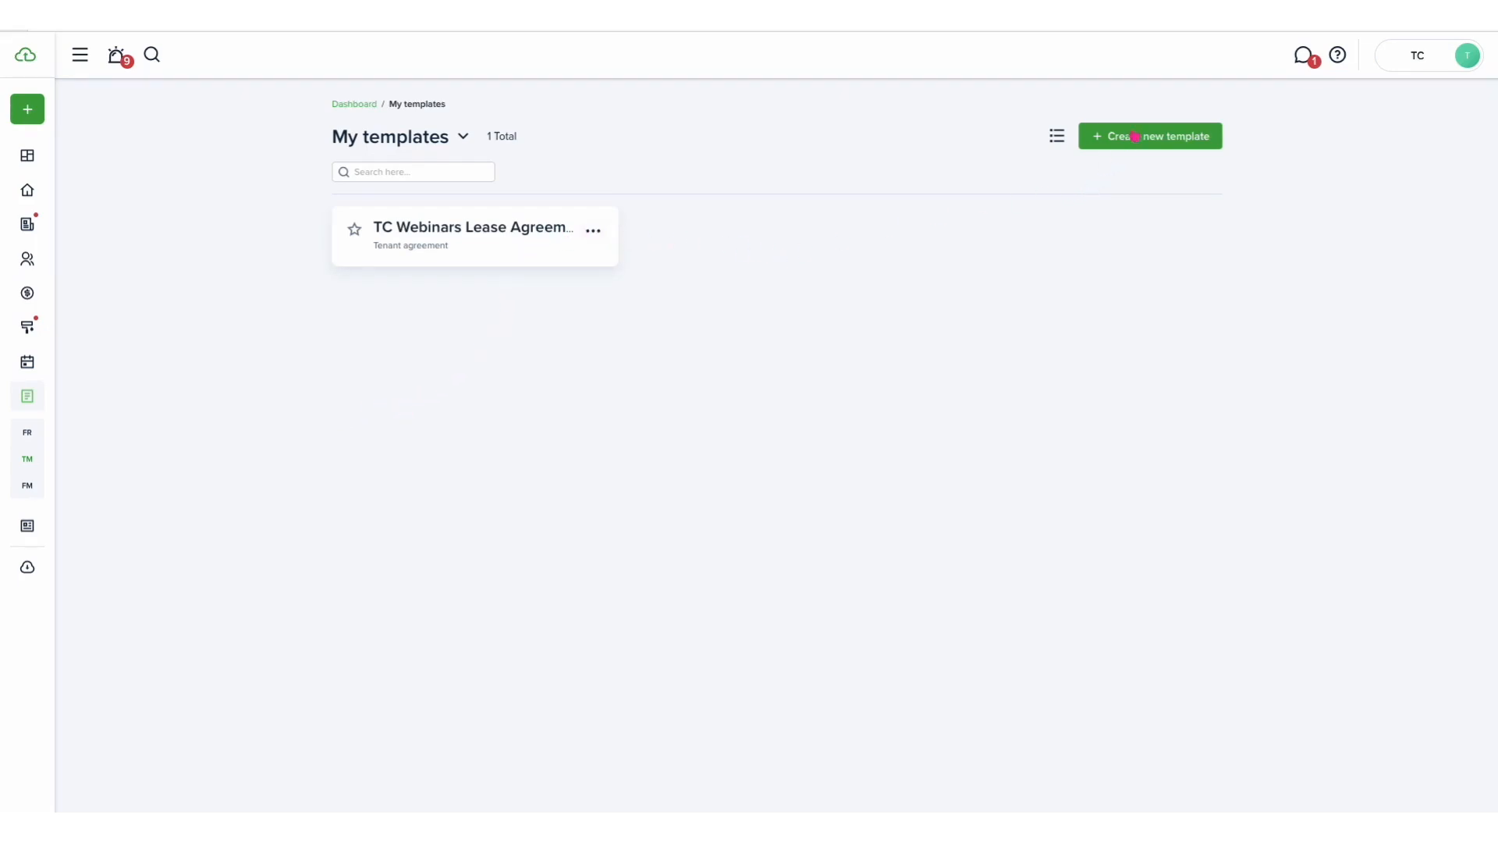
{"action": "left_click", "coordinate": [1135, 136]}
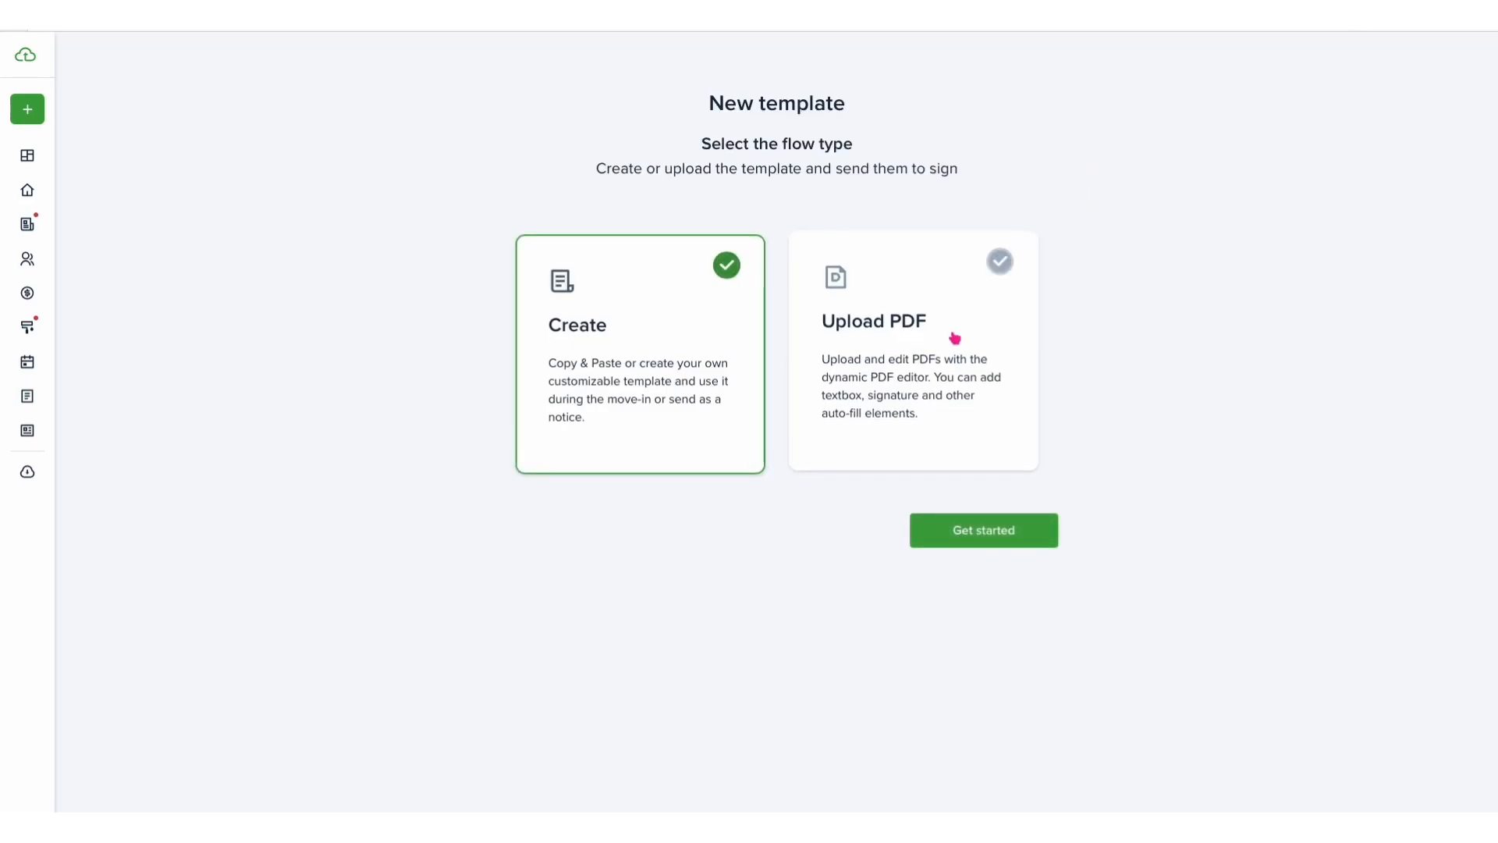
{"action": "left_click", "coordinate": [955, 338]}
{"action": "left_click", "coordinate": [717, 416]}
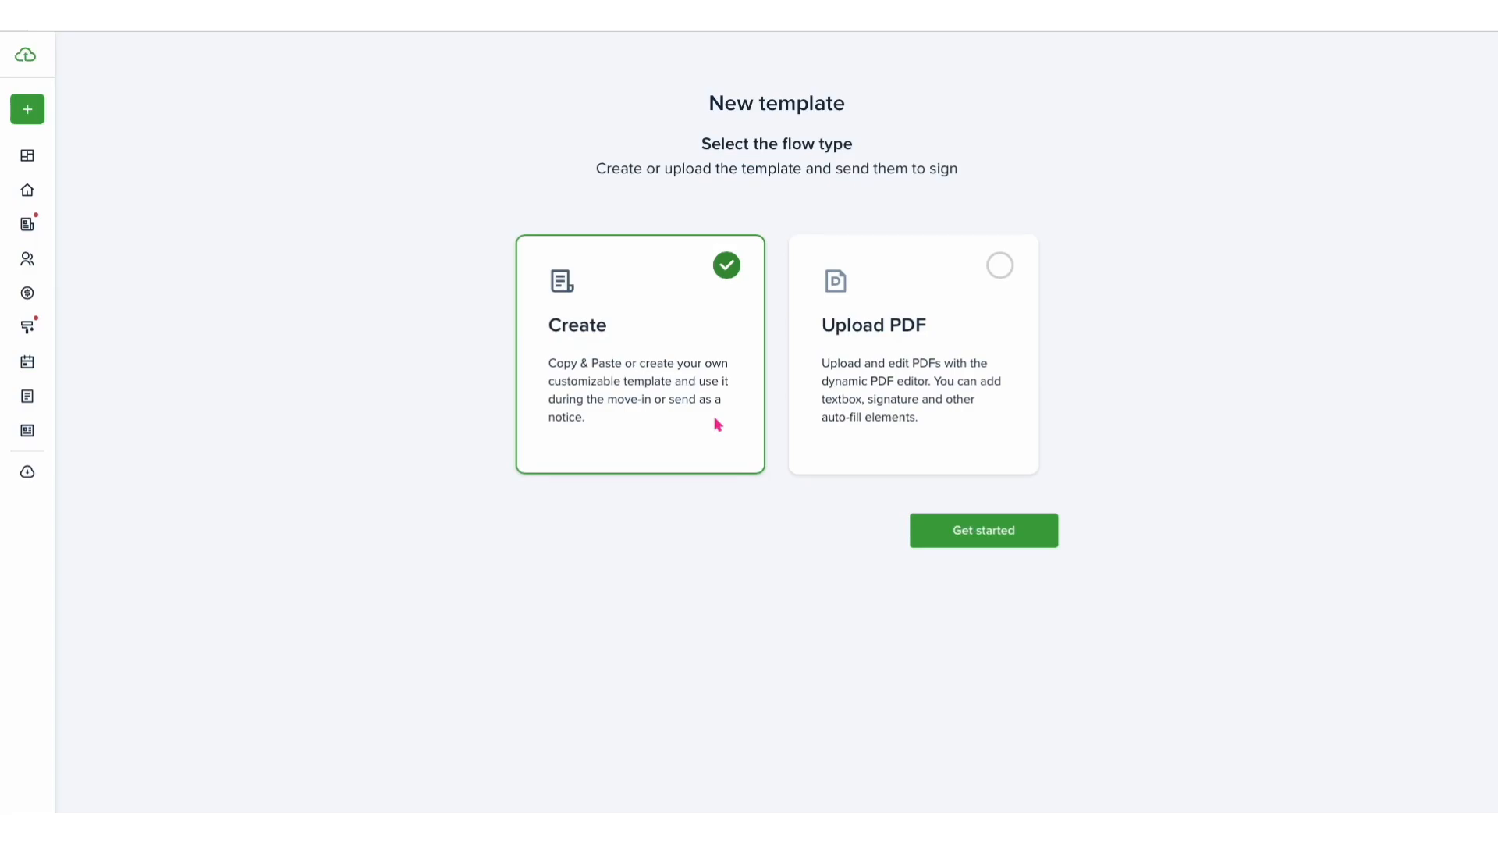
{"action": "left_click", "coordinate": [975, 528]}
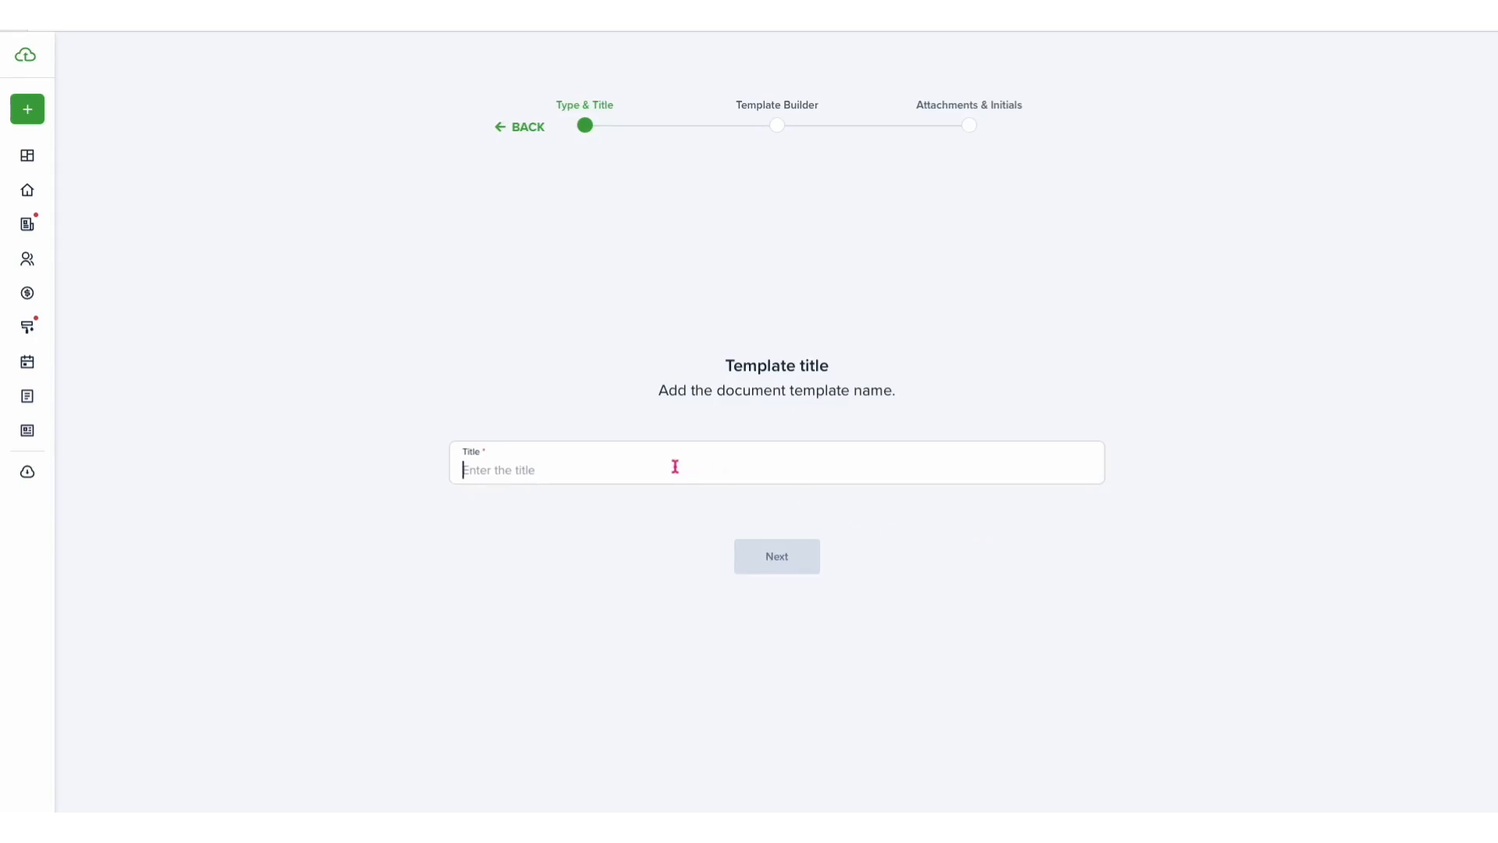
- Title the template Notice and set its type to Tenant notice
{"action": "type", "text": "Notice"}
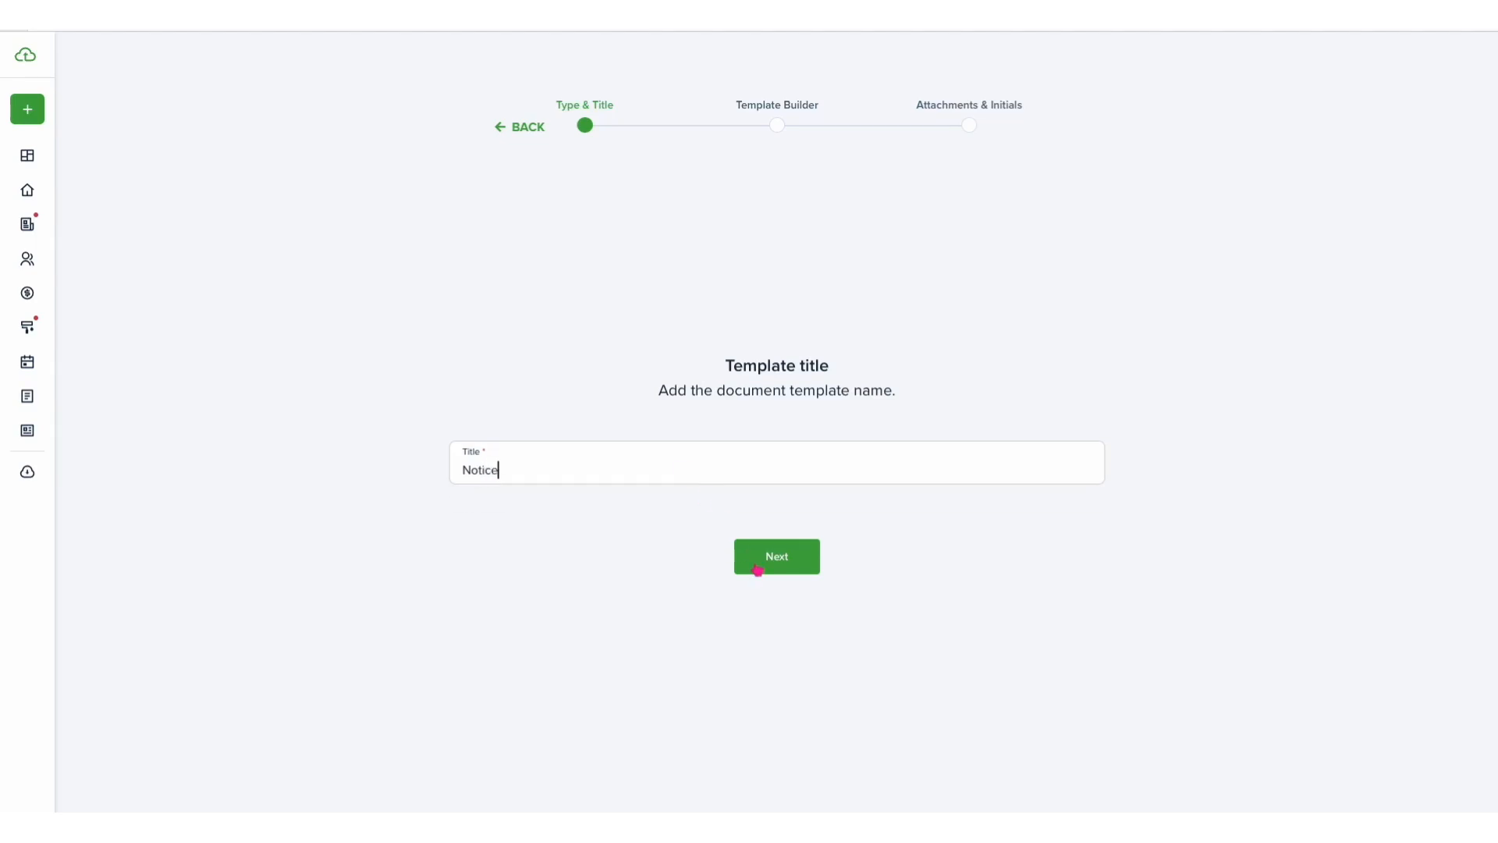
{"action": "left_click", "coordinate": [780, 563]}
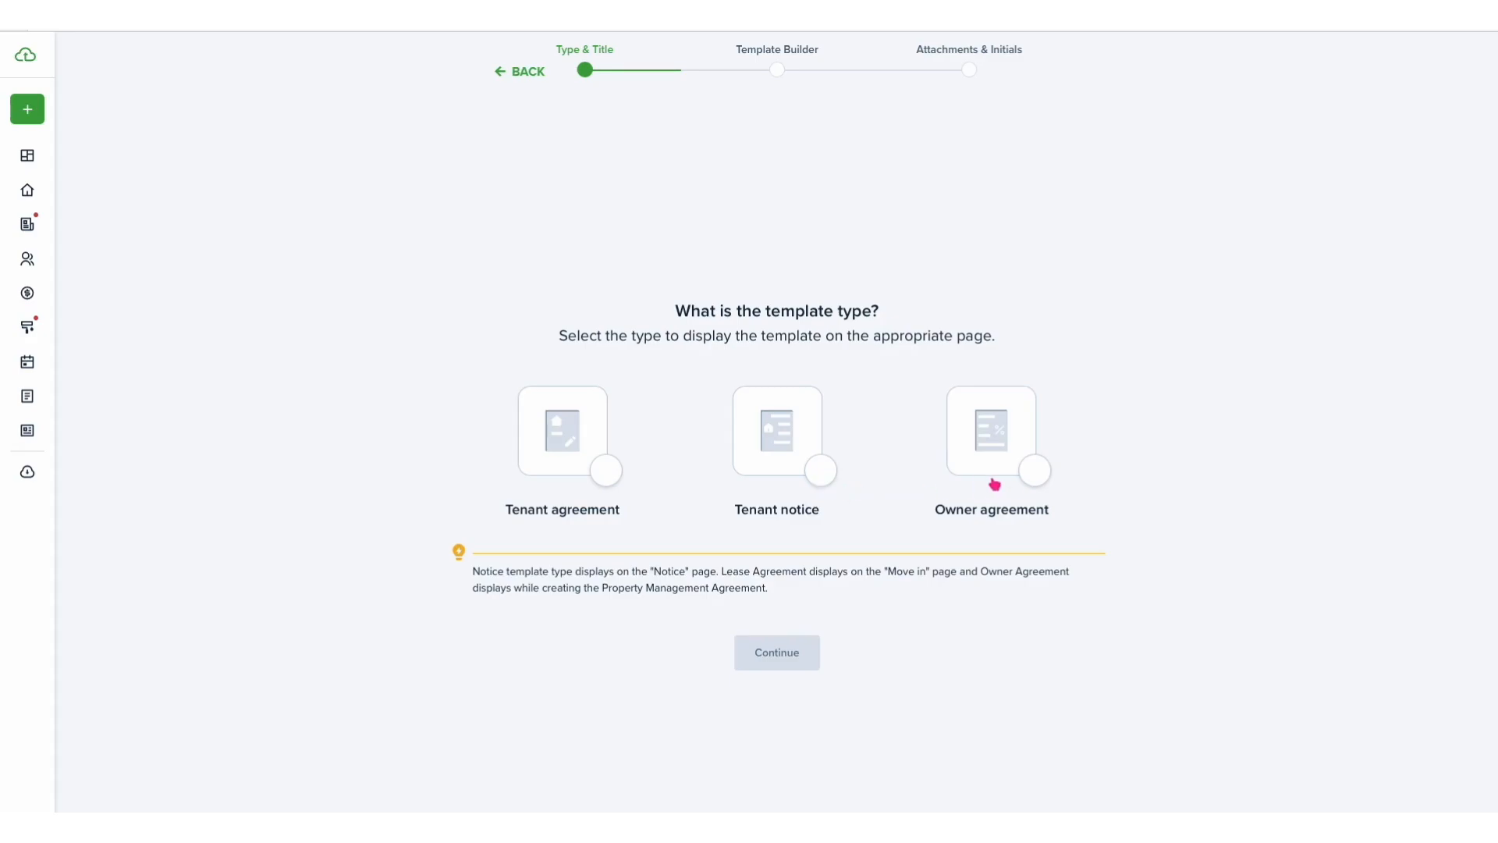
{"action": "left_click", "coordinate": [820, 474]}
{"action": "left_click", "coordinate": [763, 668]}
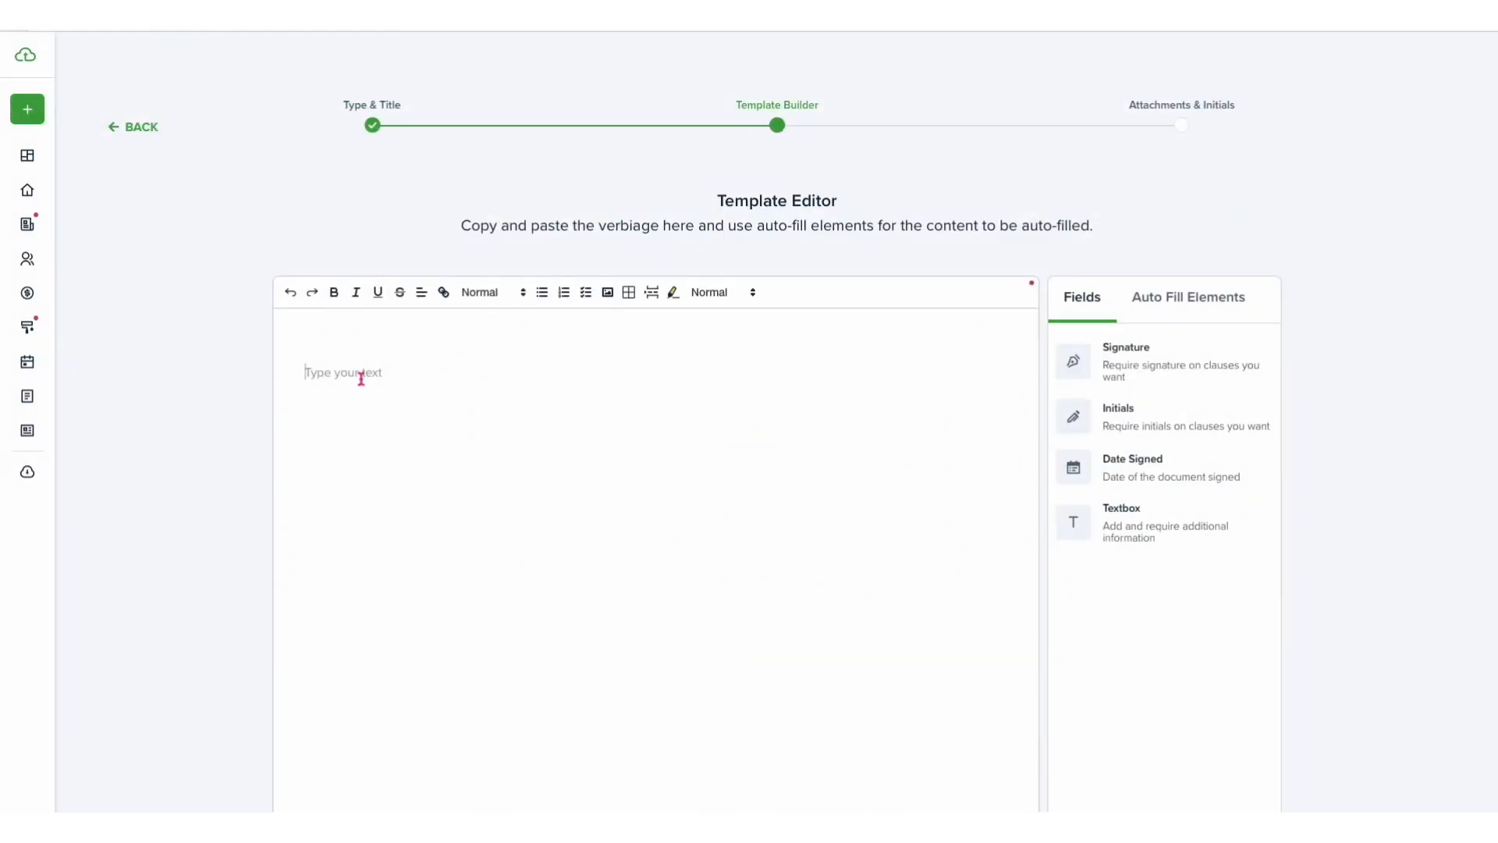
- Write the greeting 'Dear ,' and the line 'This notice is to let you know that your rent in the amount of is late'
{"action": "type", "text": "Dear ,"}
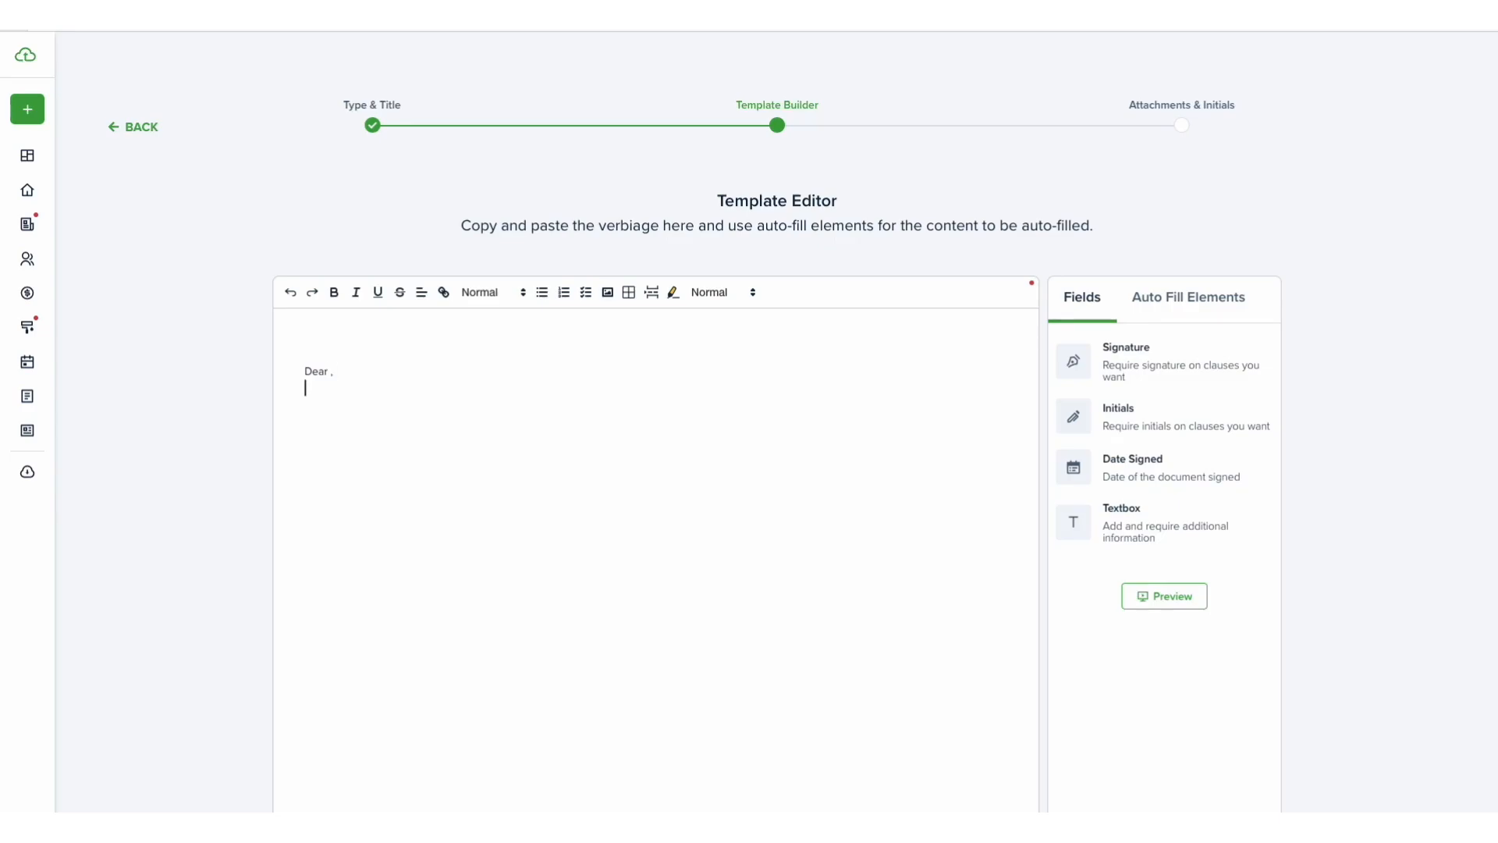
{"action": "type", "text": "his notice is to la"}
{"action": "type", "text": "t you kow"}
{"action": "type", "text": " your rent in the amount of is late."}
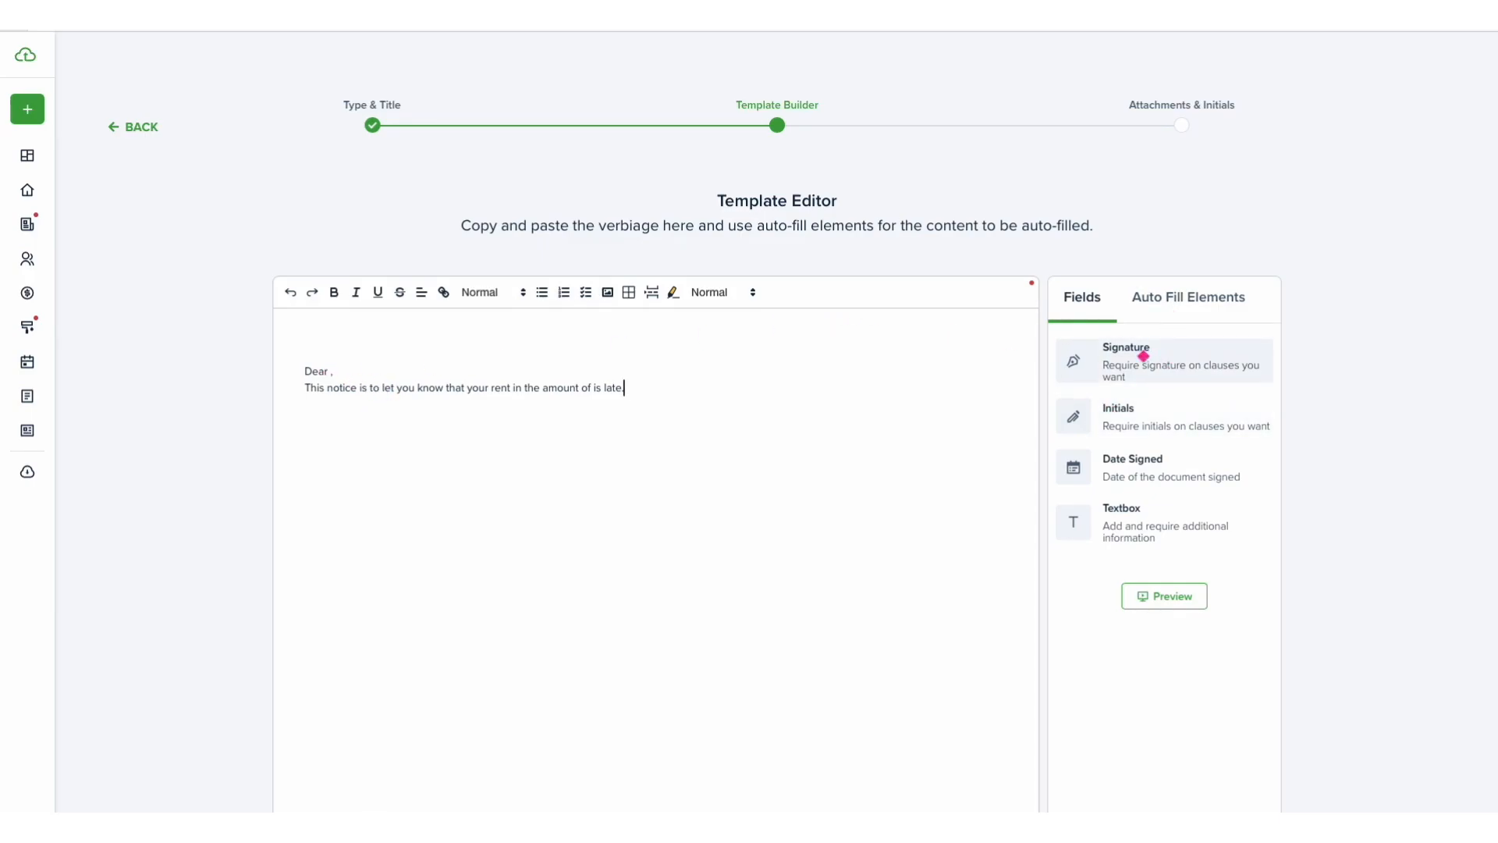
- Add a Signature field and move it onto its own line below the paragraph
{"action": "mouse_move", "coordinate": [1143, 356]}
{"action": "left_mouse_down"}
{"action": "mouse_move", "coordinate": [746, 402]}
{"action": "mouse_move", "coordinate": [453, 482]}
{"action": "mouse_move", "coordinate": [460, 468]}
{"action": "left_mouse_up"}
{"action": "left_click", "coordinate": [621, 415]}
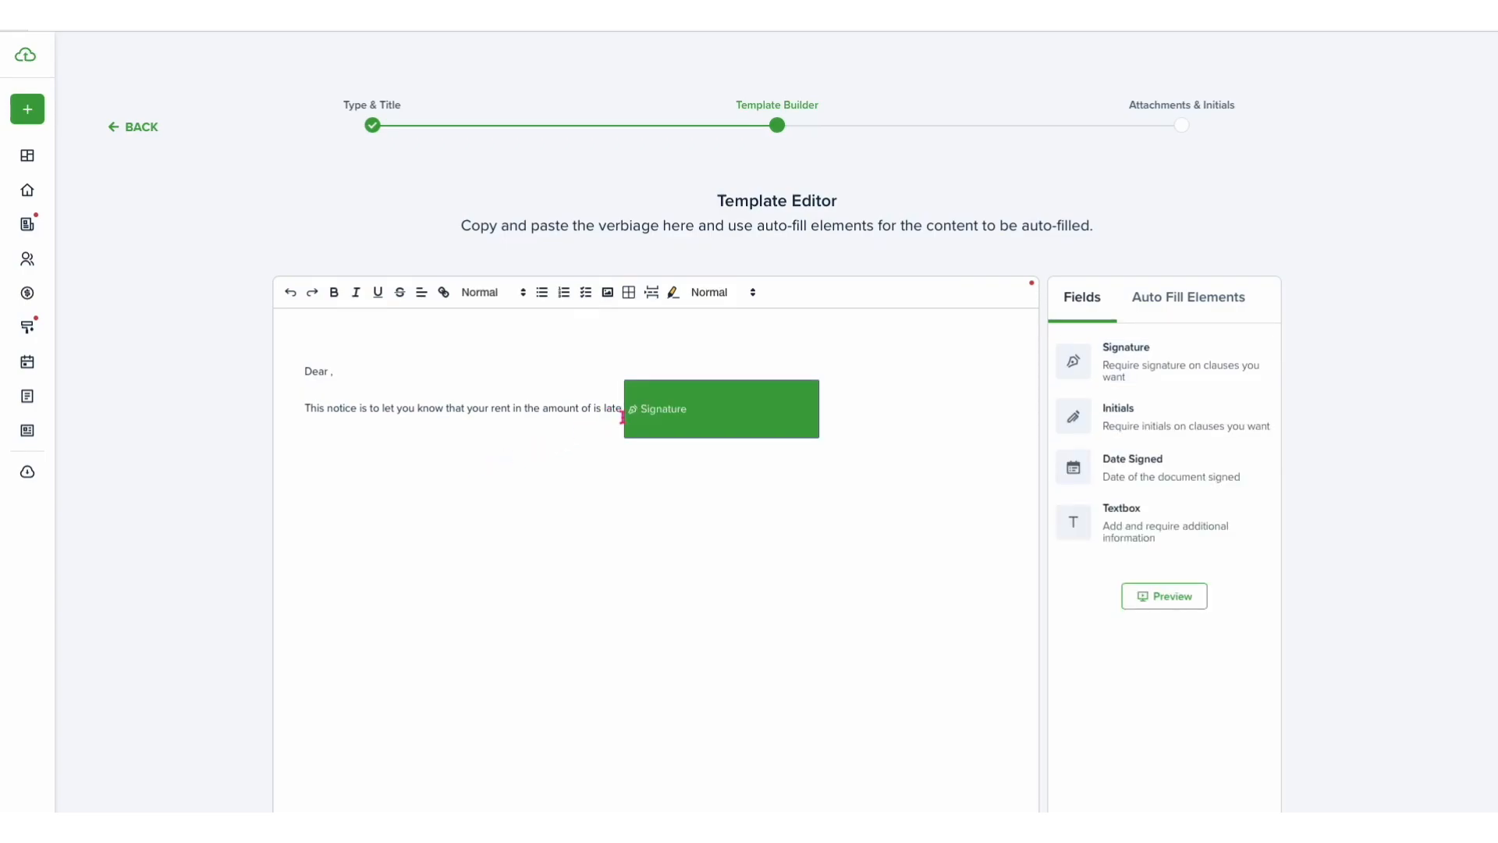
{"action": "key", "text": "Return"}
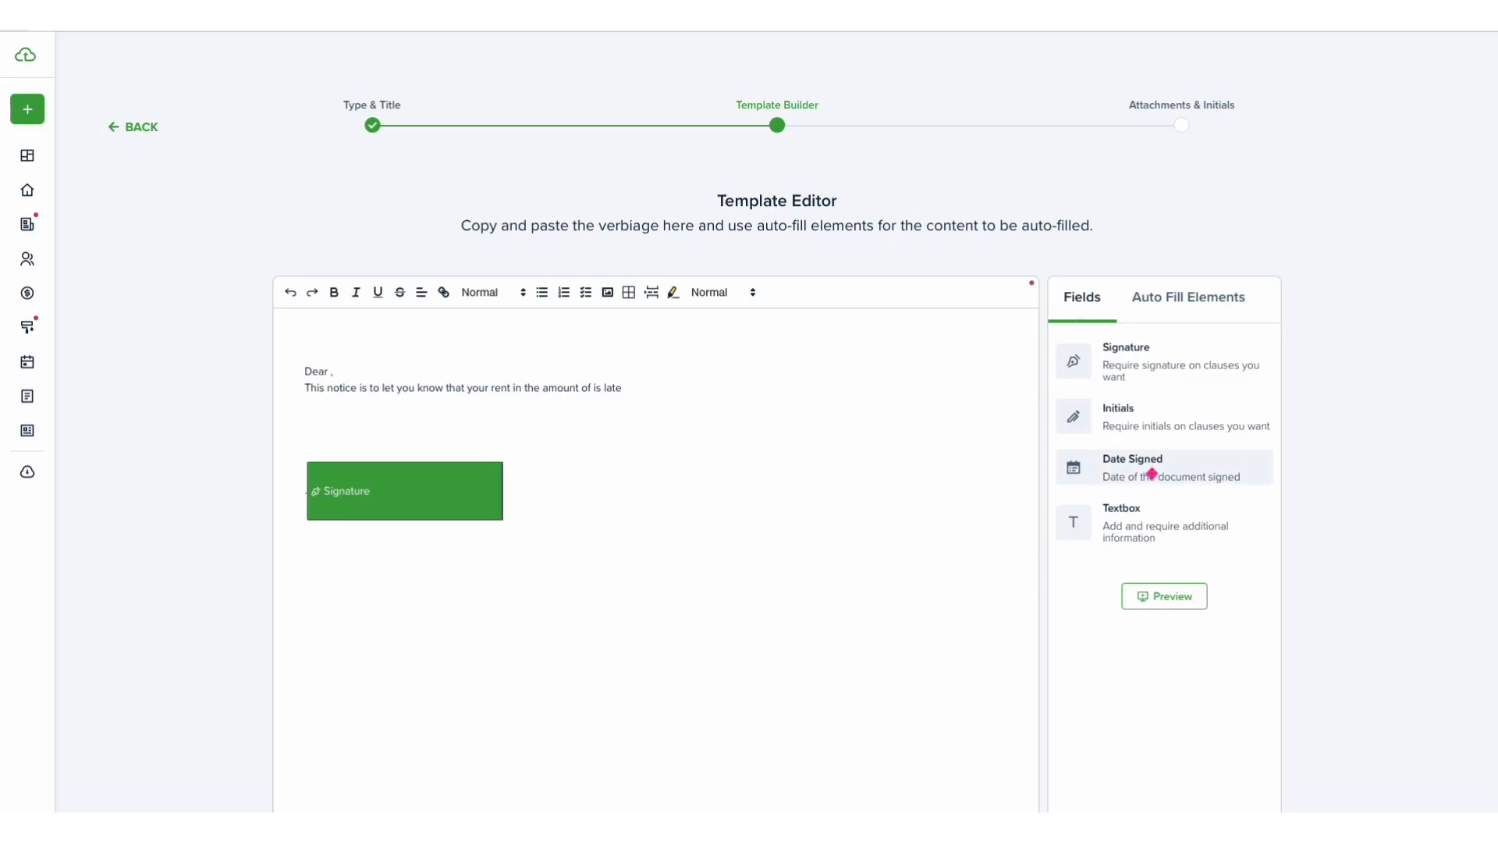
- Place a Date Signed field beside the first signature
{"action": "left_click_drag", "start_coordinate": [1152, 474], "coordinate": [710, 509]}
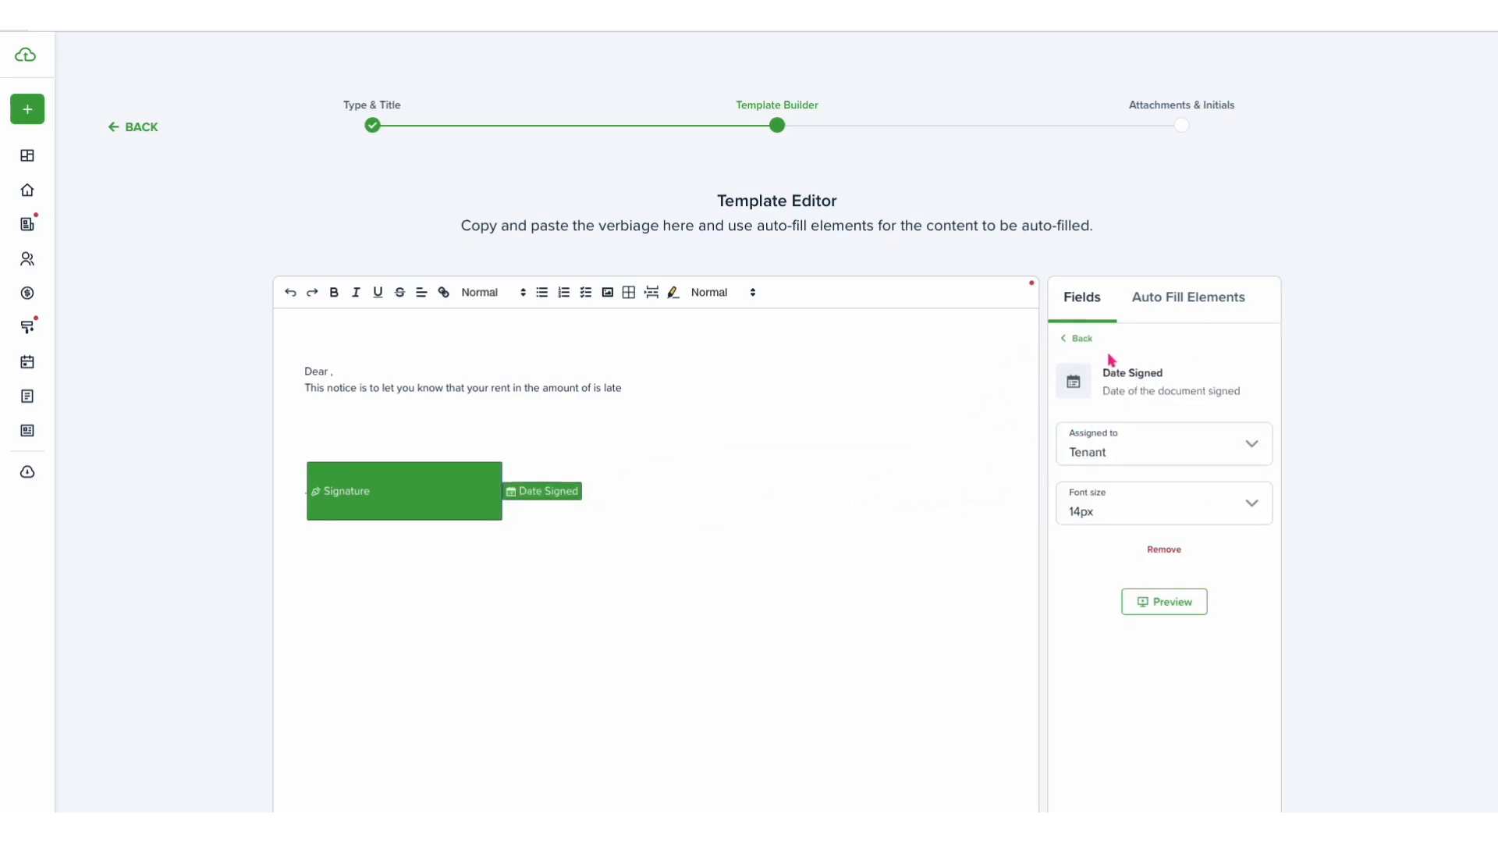
{"action": "left_click", "coordinate": [1082, 338]}
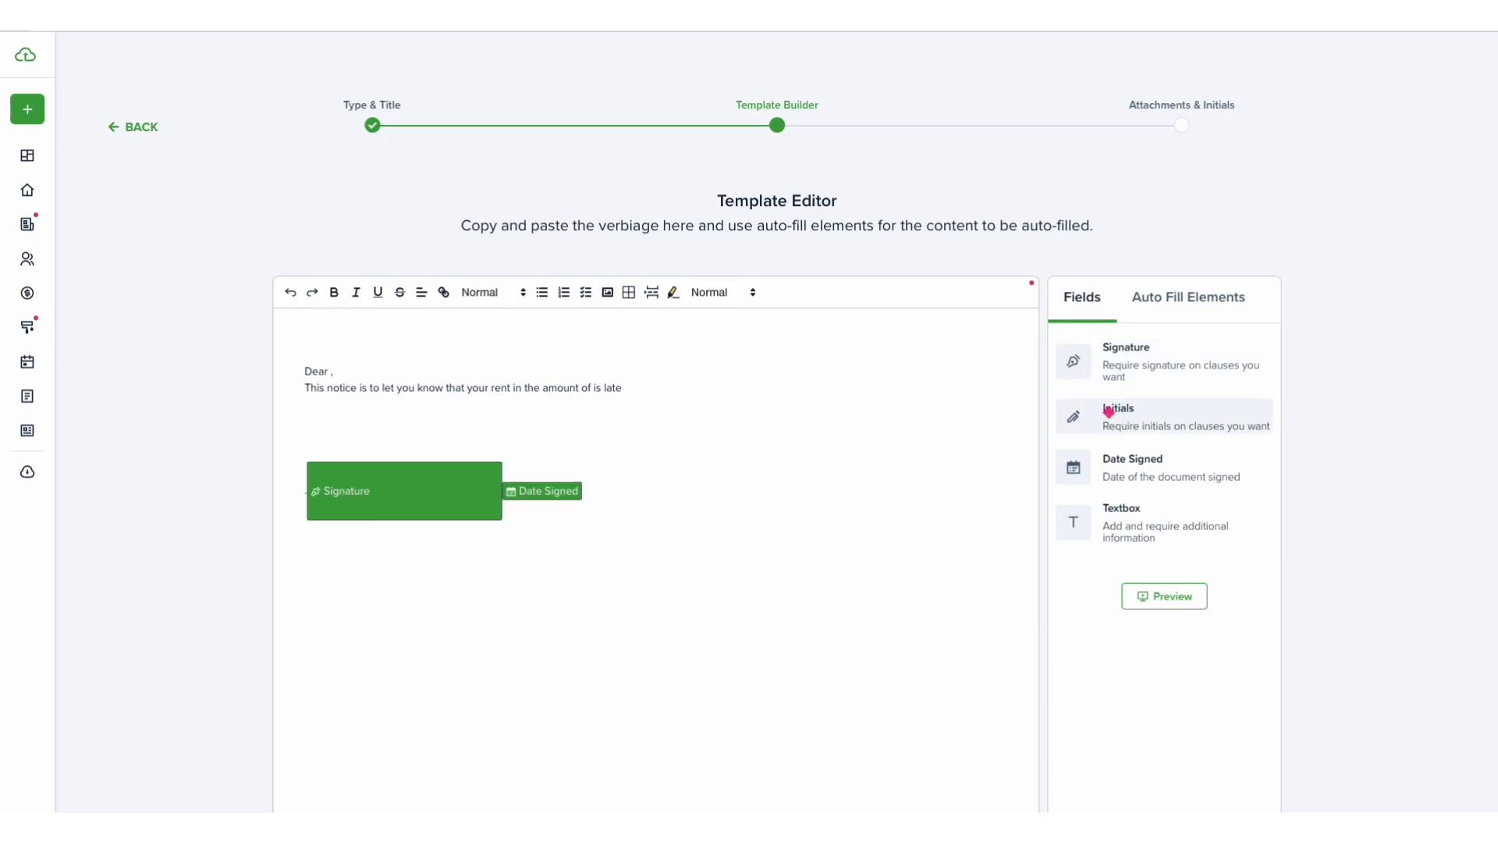
- Add a second Signature field and move it onto a new line under the first one
{"action": "left_click_drag", "start_coordinate": [1124, 364], "coordinate": [702, 528]}
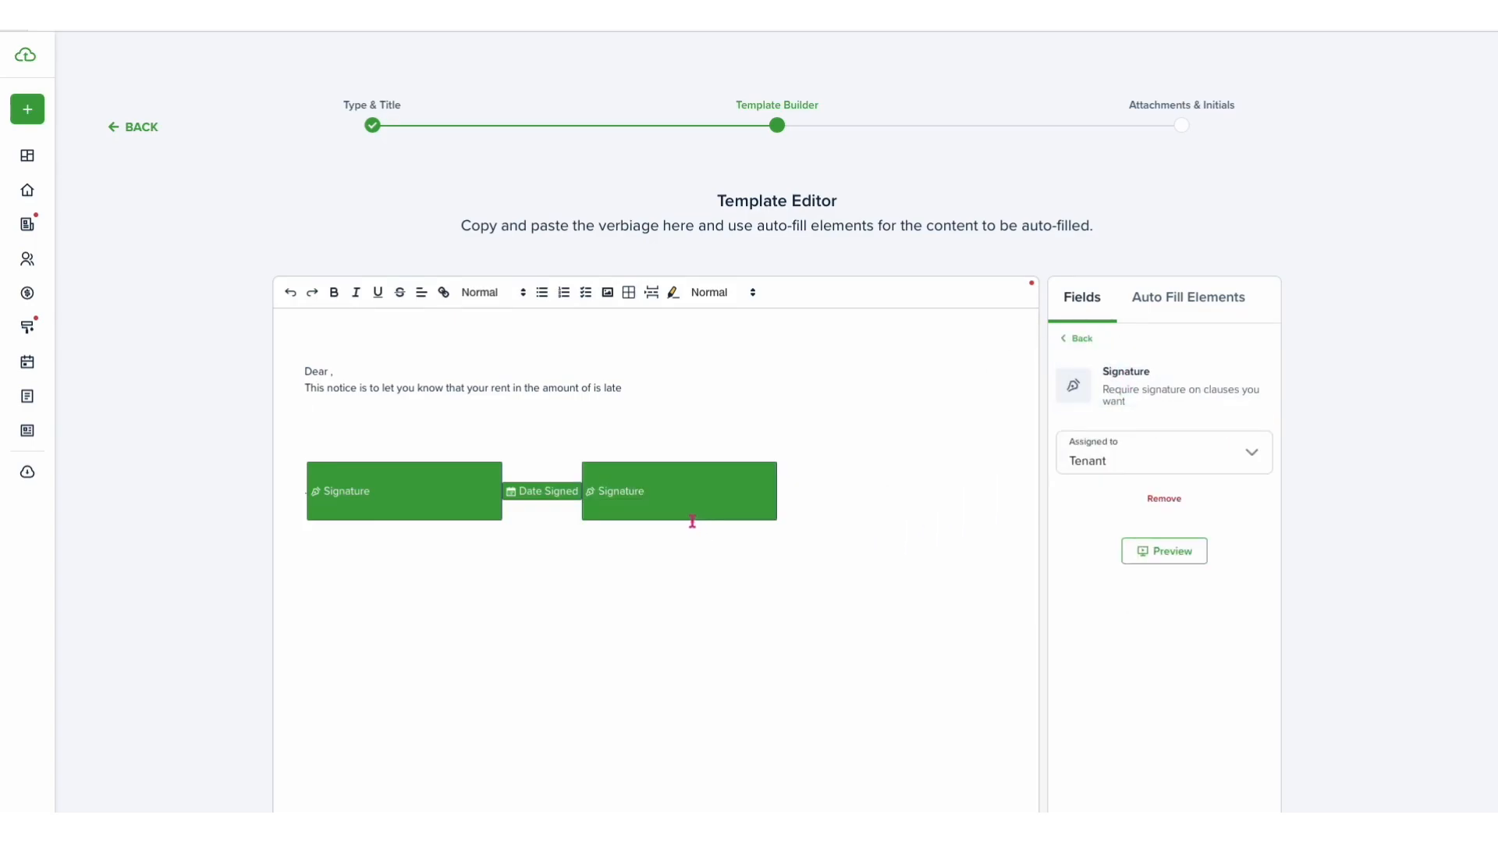
{"action": "left_click", "coordinate": [579, 511]}
{"action": "key", "text": "Return"}
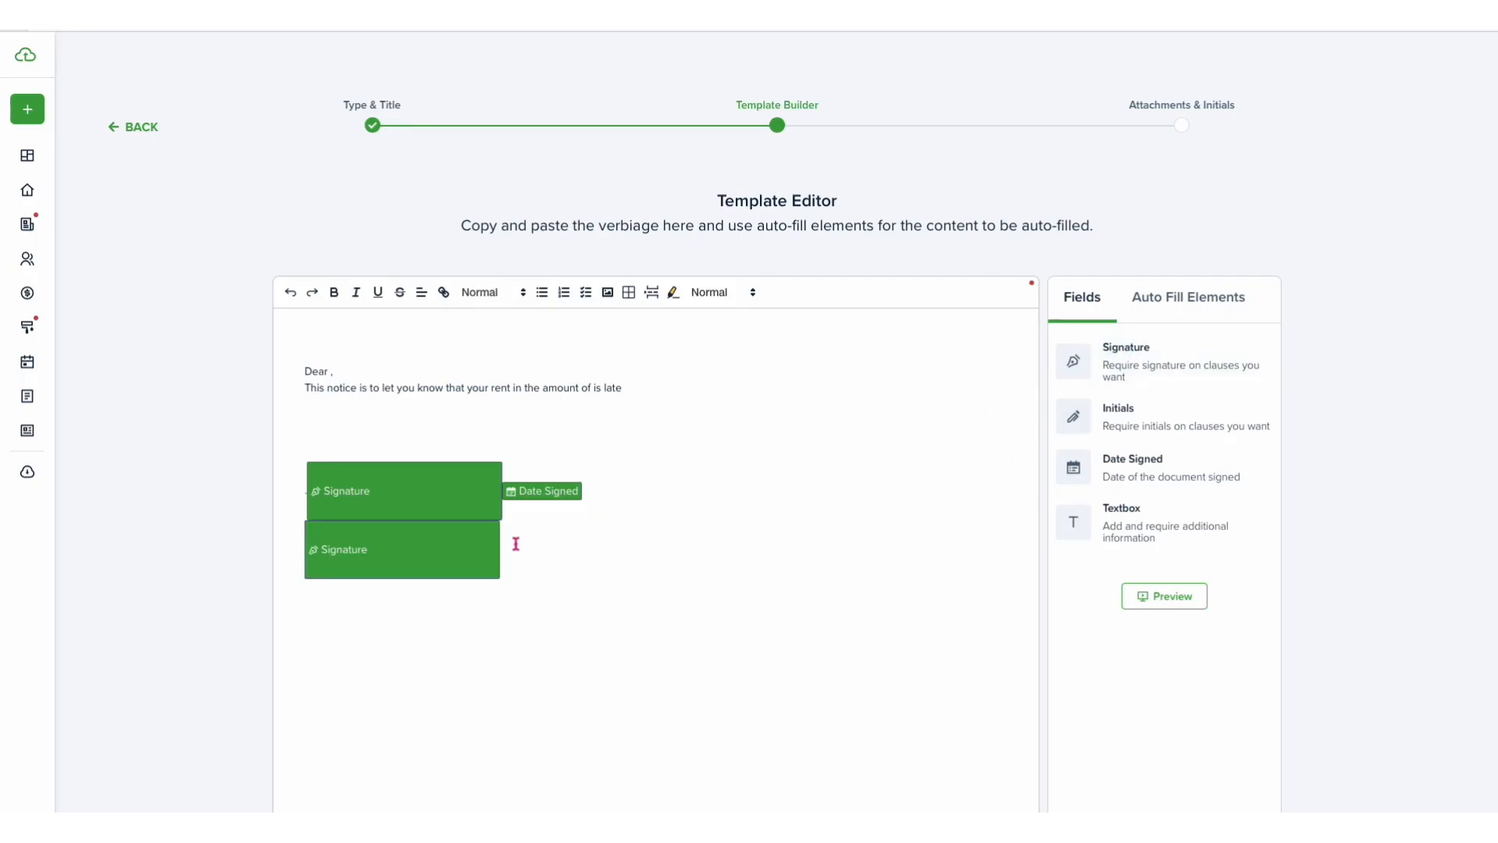
- Assign the second signature field to Me
{"action": "left_click", "coordinate": [466, 564]}
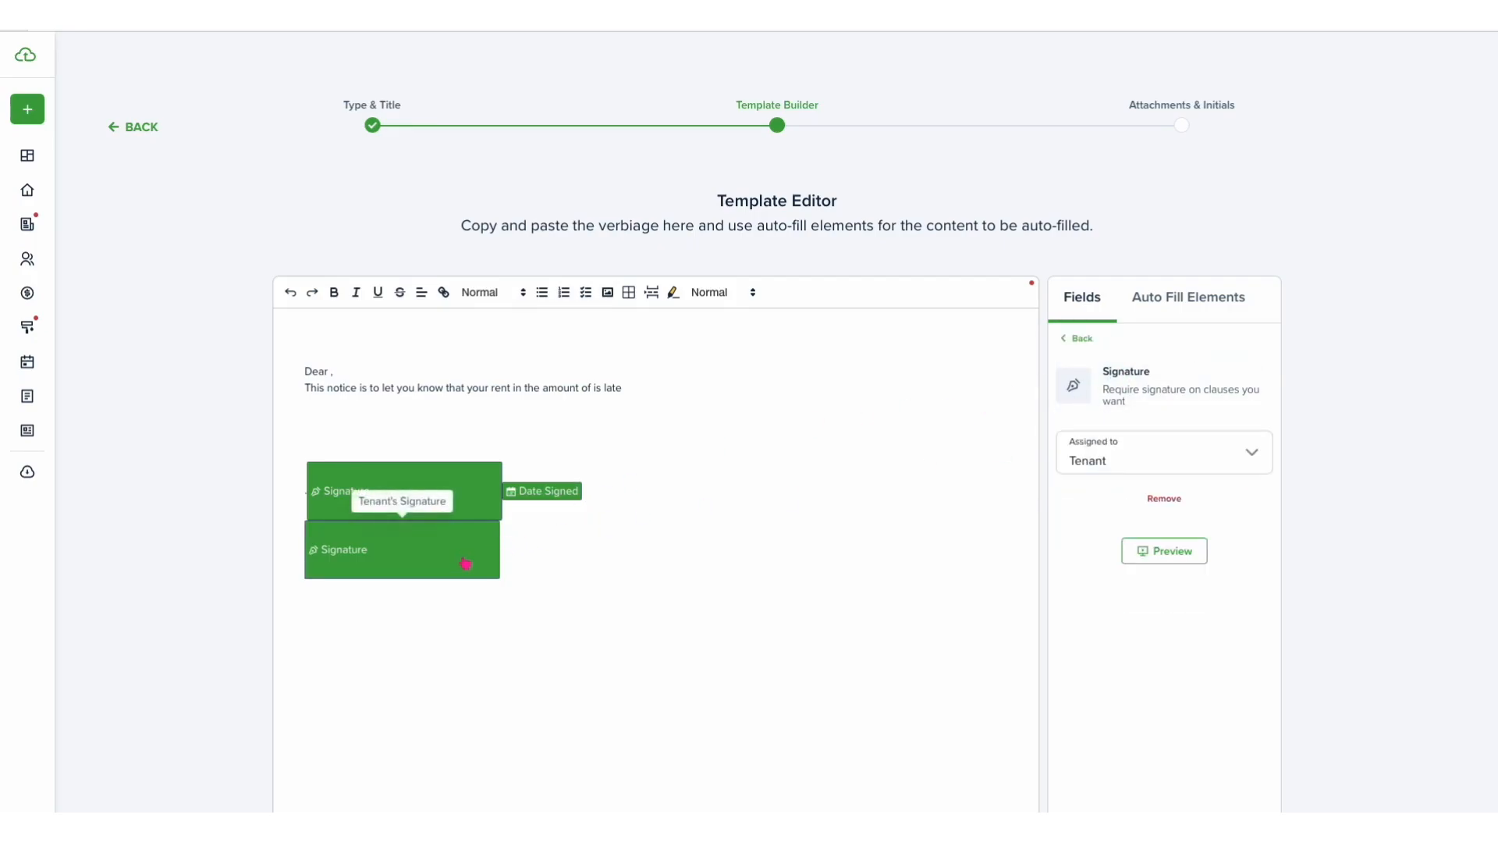
{"action": "left_click", "coordinate": [1165, 457]}
{"action": "left_click", "coordinate": [1168, 532]}
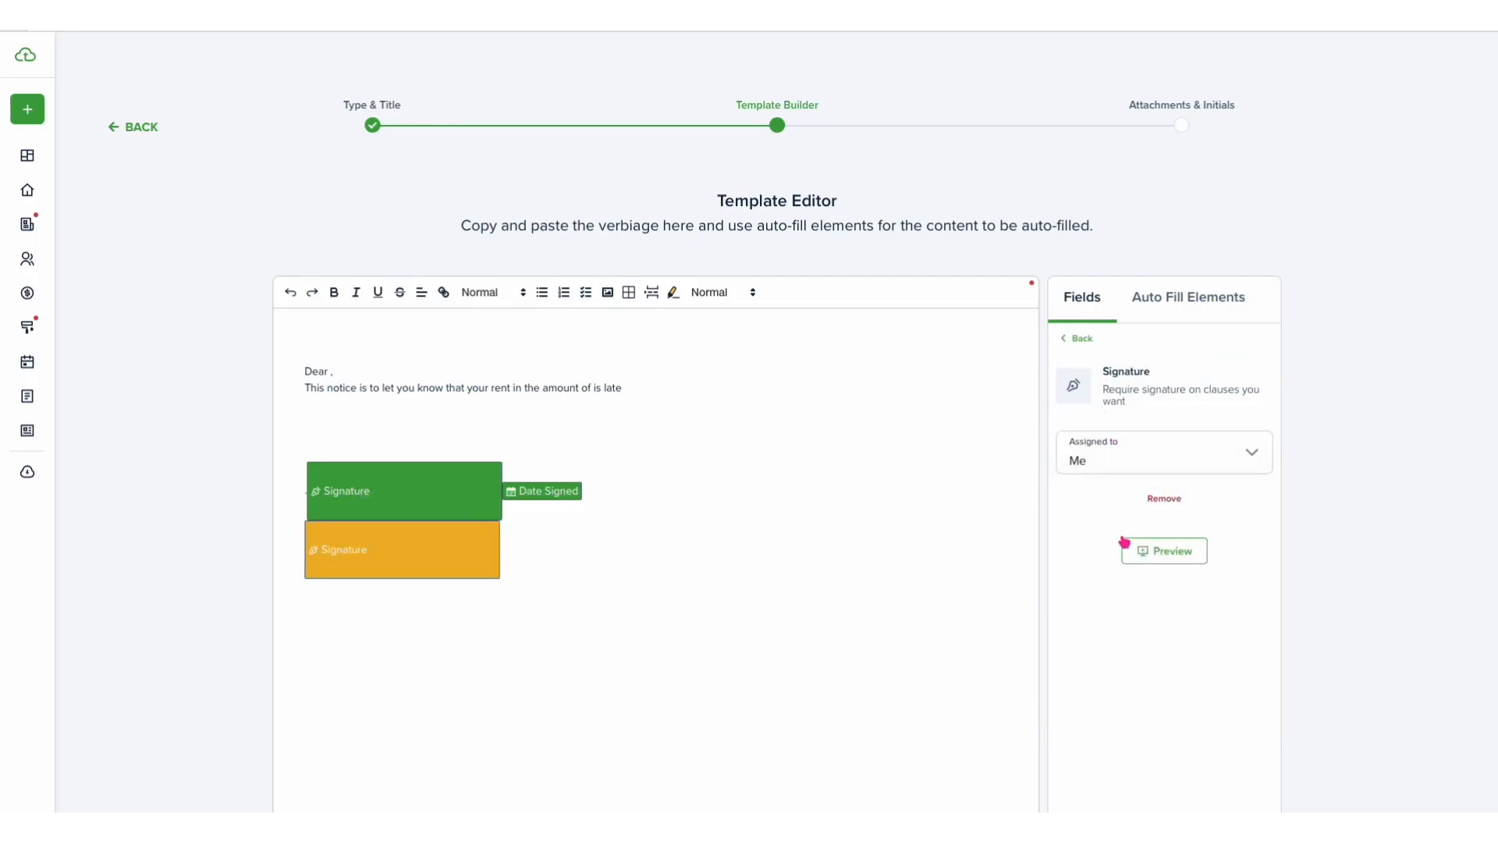
{"action": "left_click", "coordinate": [503, 566]}
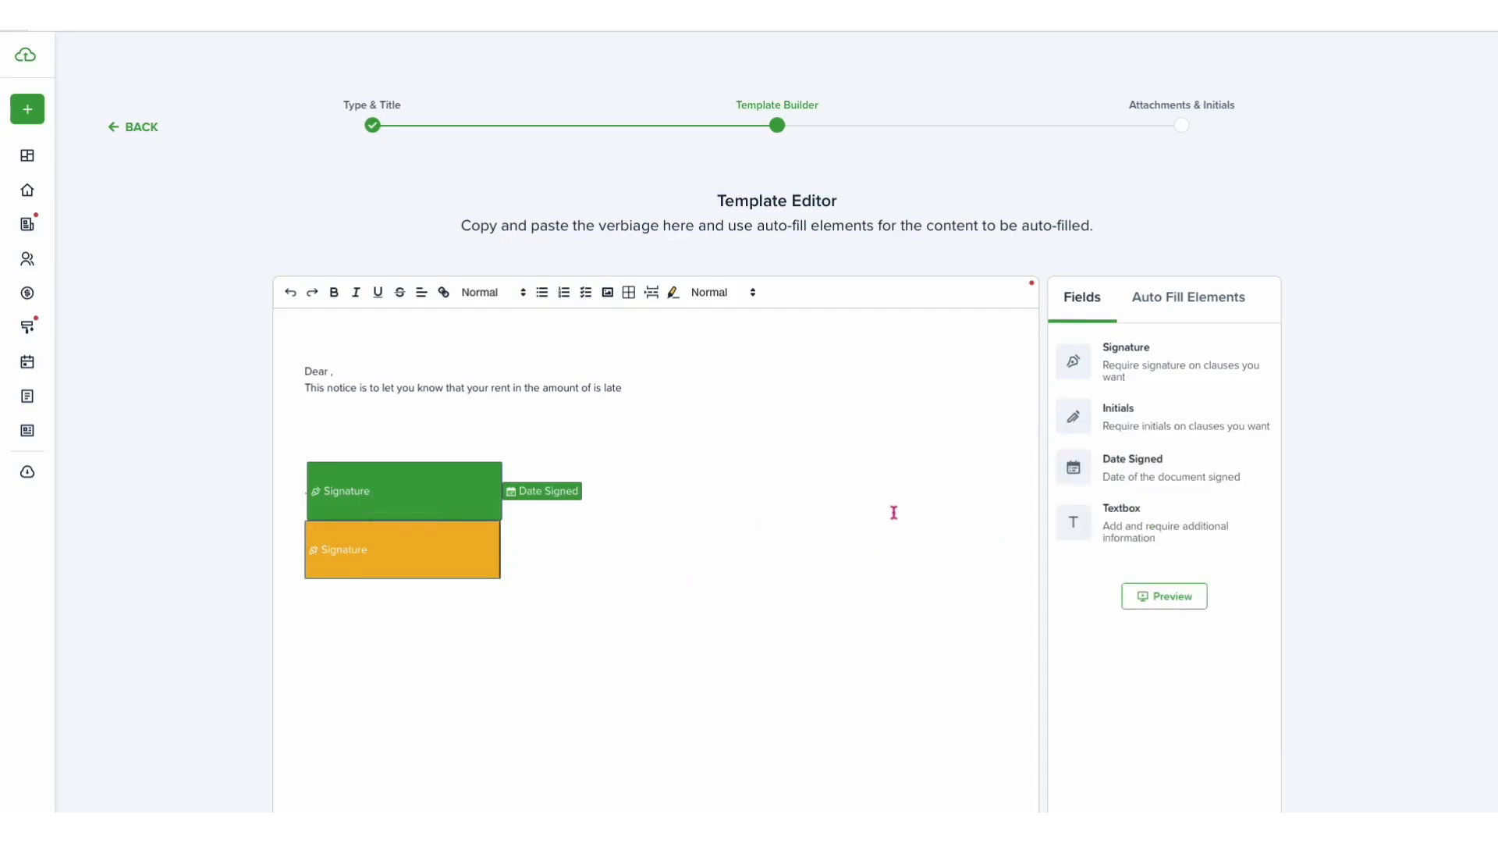
- Add a Date Signed field beside the second signature and assign it to Me
{"action": "left_click_drag", "start_coordinate": [1140, 472], "coordinate": [629, 565]}
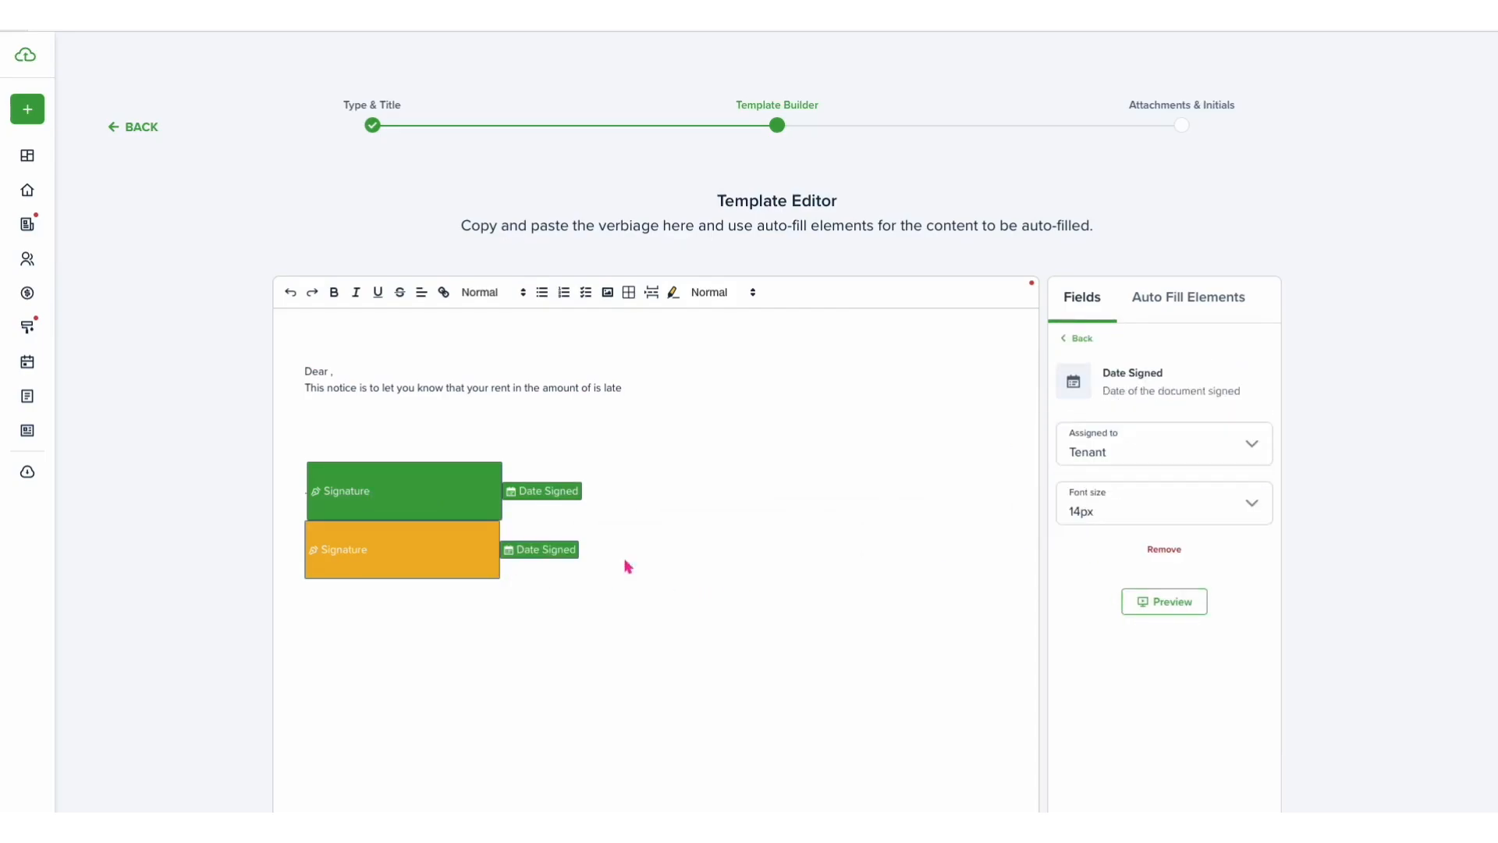
{"action": "left_click", "coordinate": [1109, 464]}
{"action": "left_click", "coordinate": [1108, 527]}
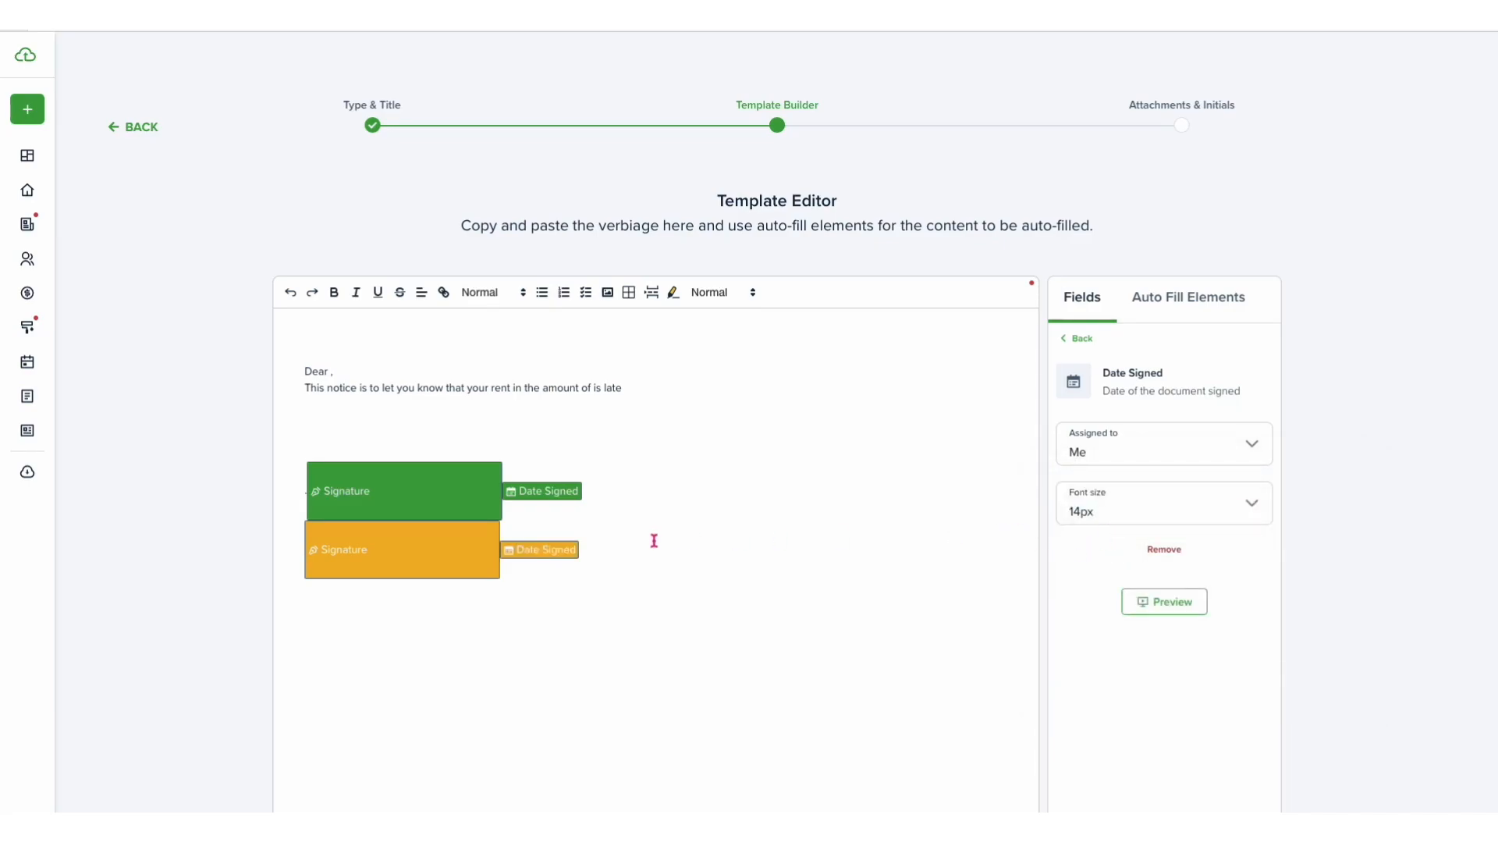
{"action": "left_click", "coordinate": [472, 556]}
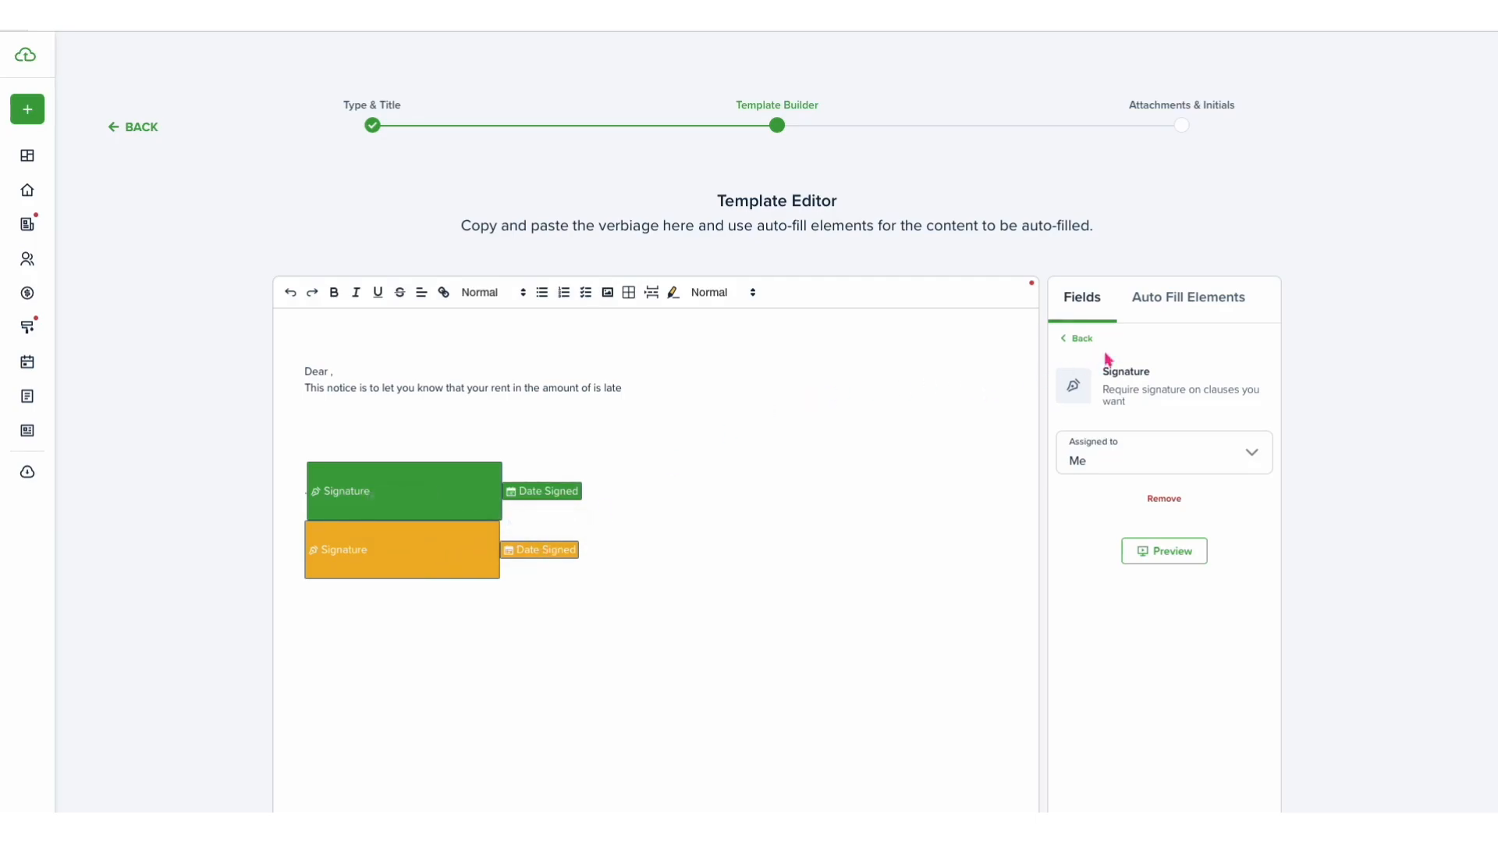
- Search the auto-fill elements for tenant and insert Tenant full name after 'Dear'
{"action": "left_click", "coordinate": [1170, 312]}
{"action": "left_click", "coordinate": [1111, 342]}
{"action": "type", "text": "tenant"}
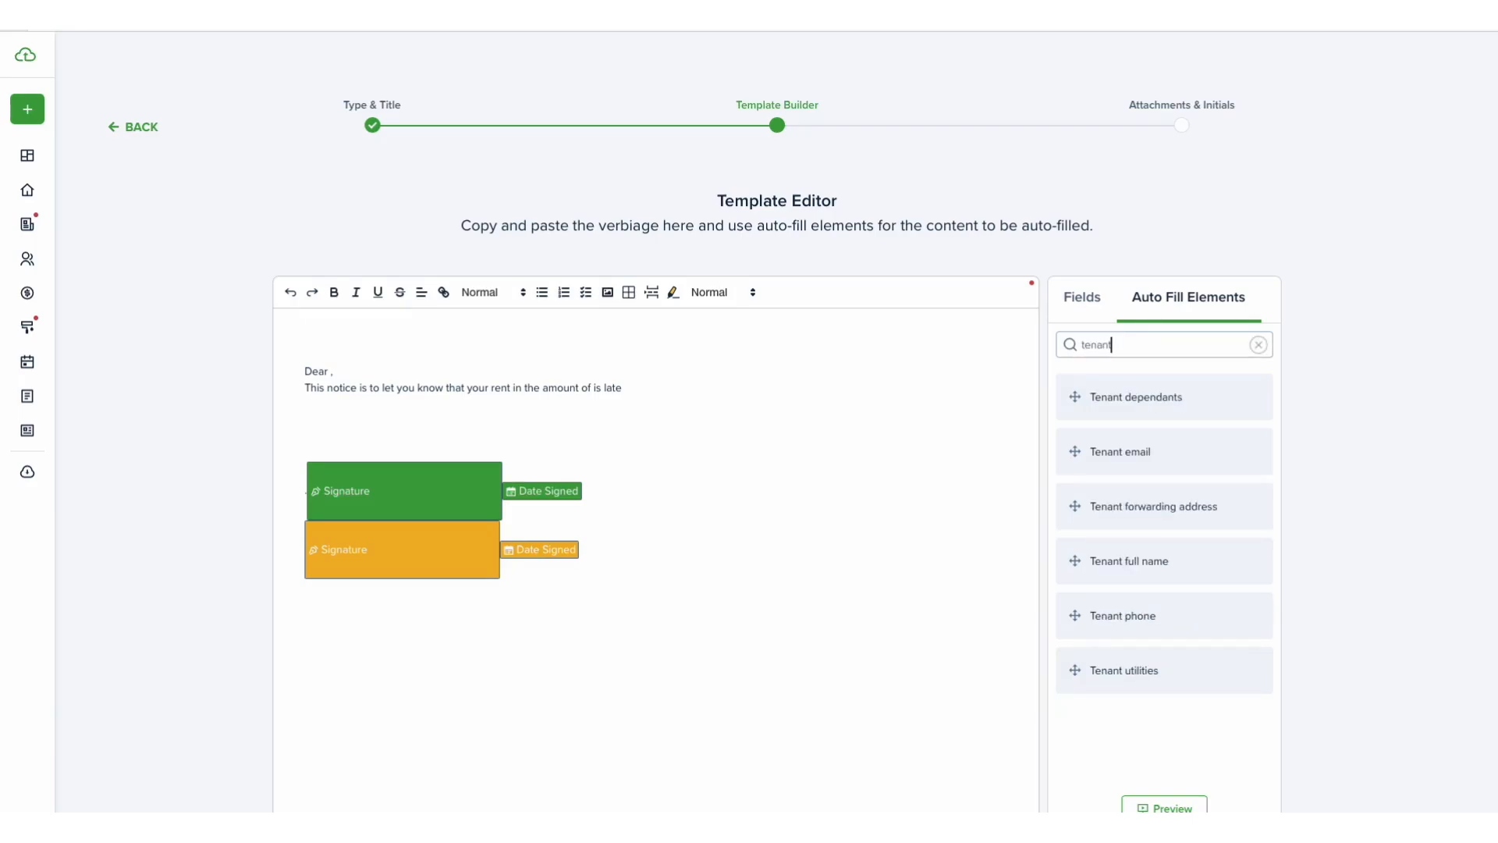
{"action": "left_click_drag", "start_coordinate": [1126, 562], "coordinate": [331, 377]}
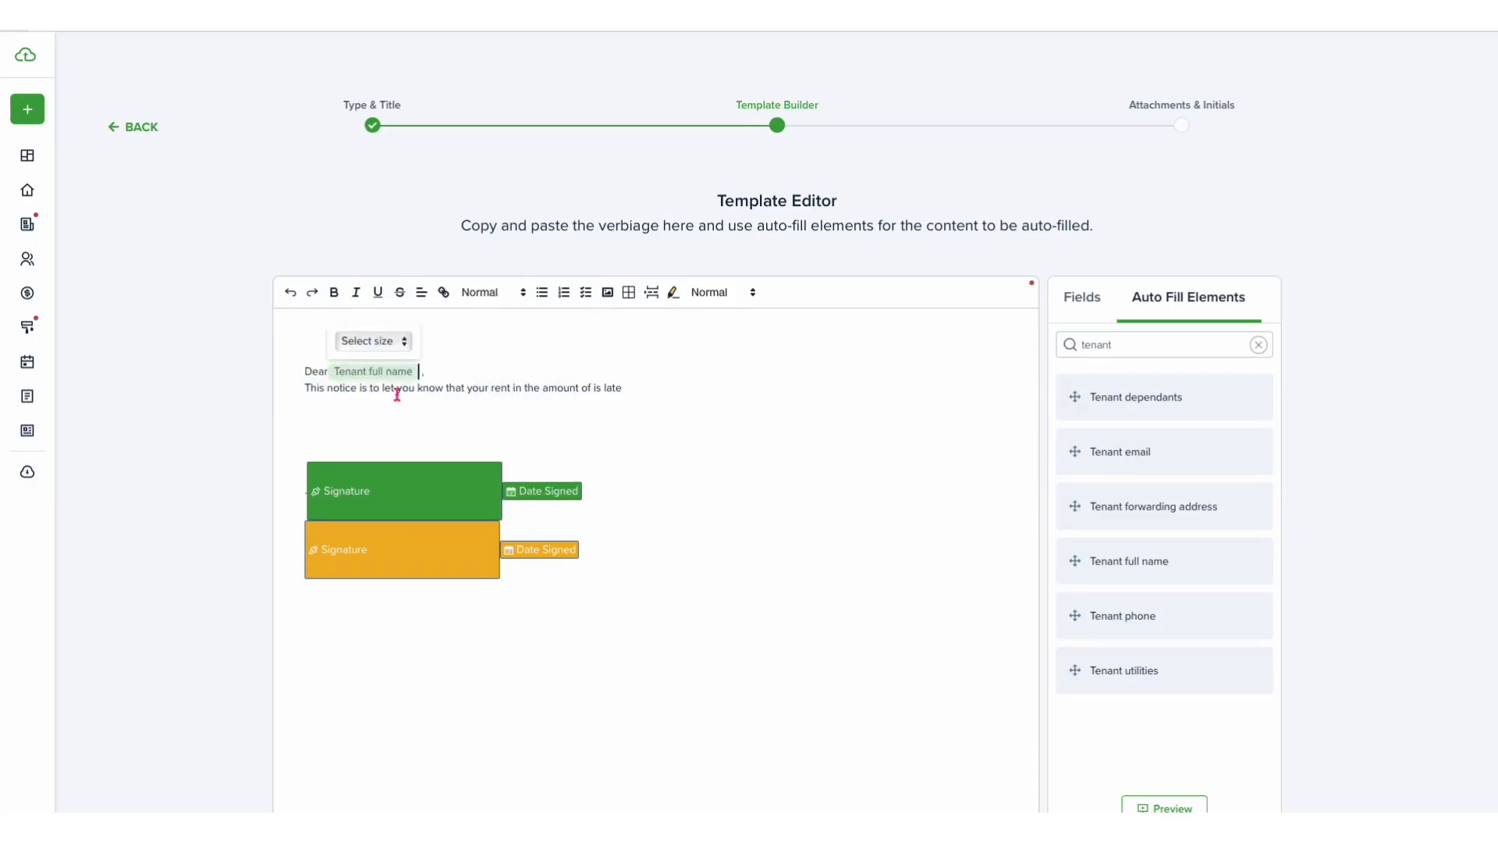
- Add the word 'for' after 'your rent' and insert the Property address auto-fill element after it
{"action": "left_click", "coordinate": [513, 391]}
{"action": "type", "text": "for"}
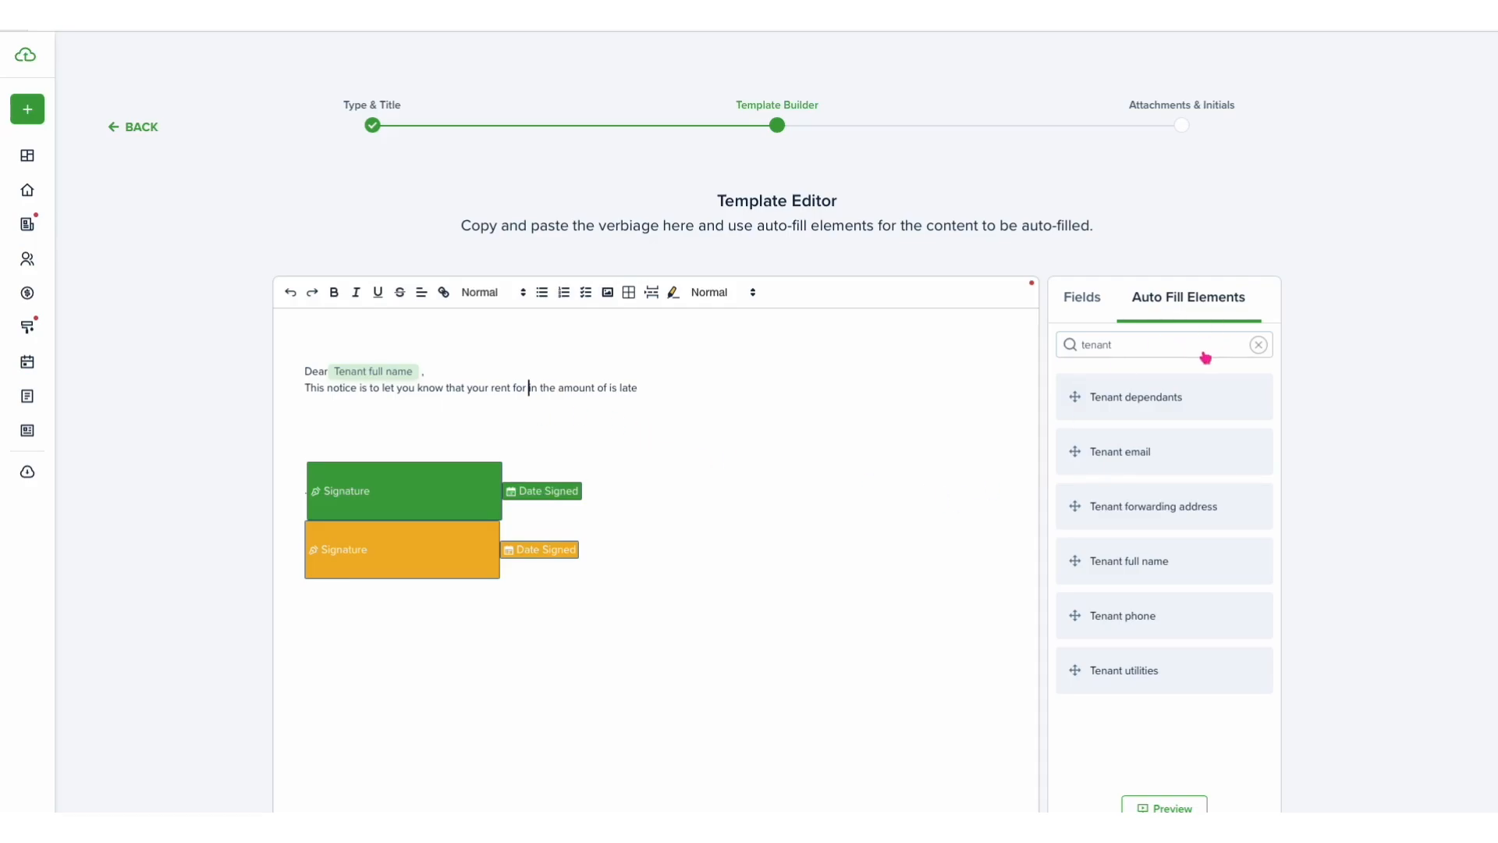
{"action": "left_click", "coordinate": [1258, 344]}
{"action": "left_click", "coordinate": [1146, 344]}
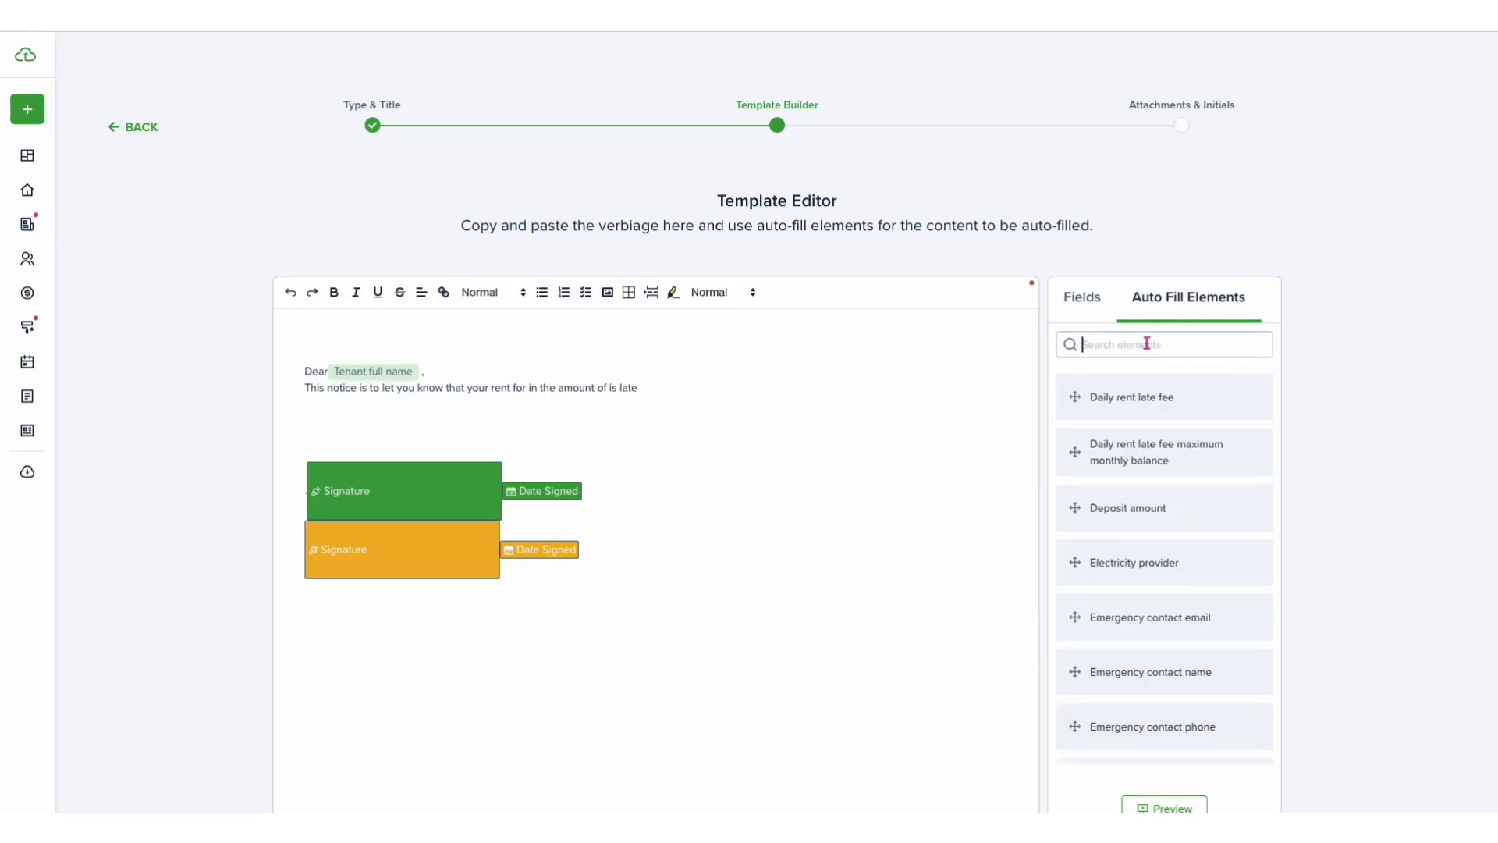
{"action": "type", "text": "property"}
{"action": "left_click_drag", "start_coordinate": [1094, 391], "coordinate": [529, 399]}
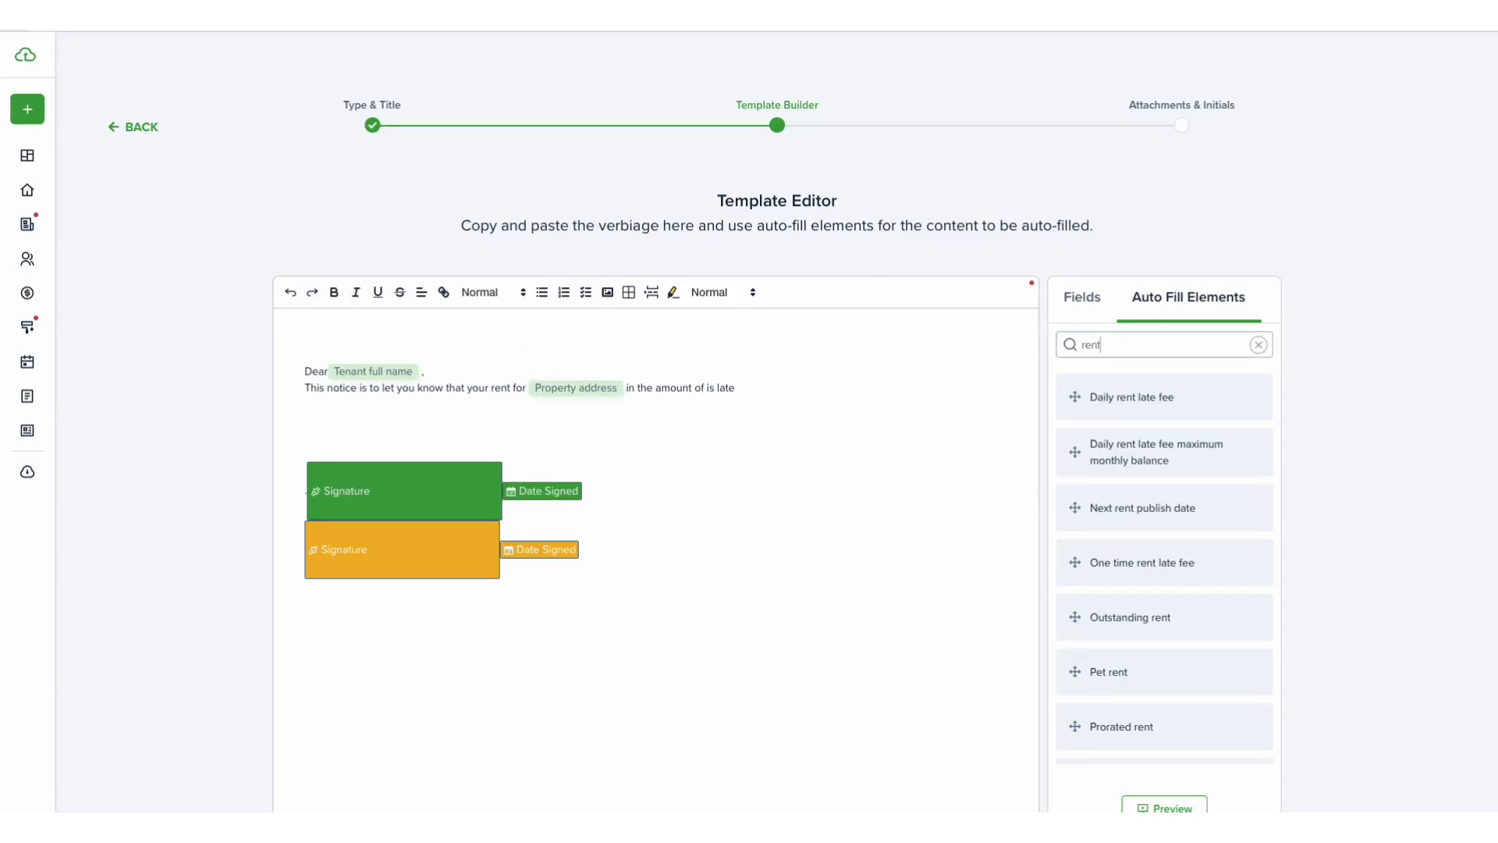
- Insert the Outstanding rent auto-fill element after 'the amount of' and continue to Attachments & Initials
{"action": "left_click_drag", "start_coordinate": [1120, 616], "coordinate": [706, 402]}
{"action": "left_click", "coordinate": [835, 385]}
{"action": "scroll", "coordinate": [846, 468], "scroll_direction": "down", "scroll_amount": 3}
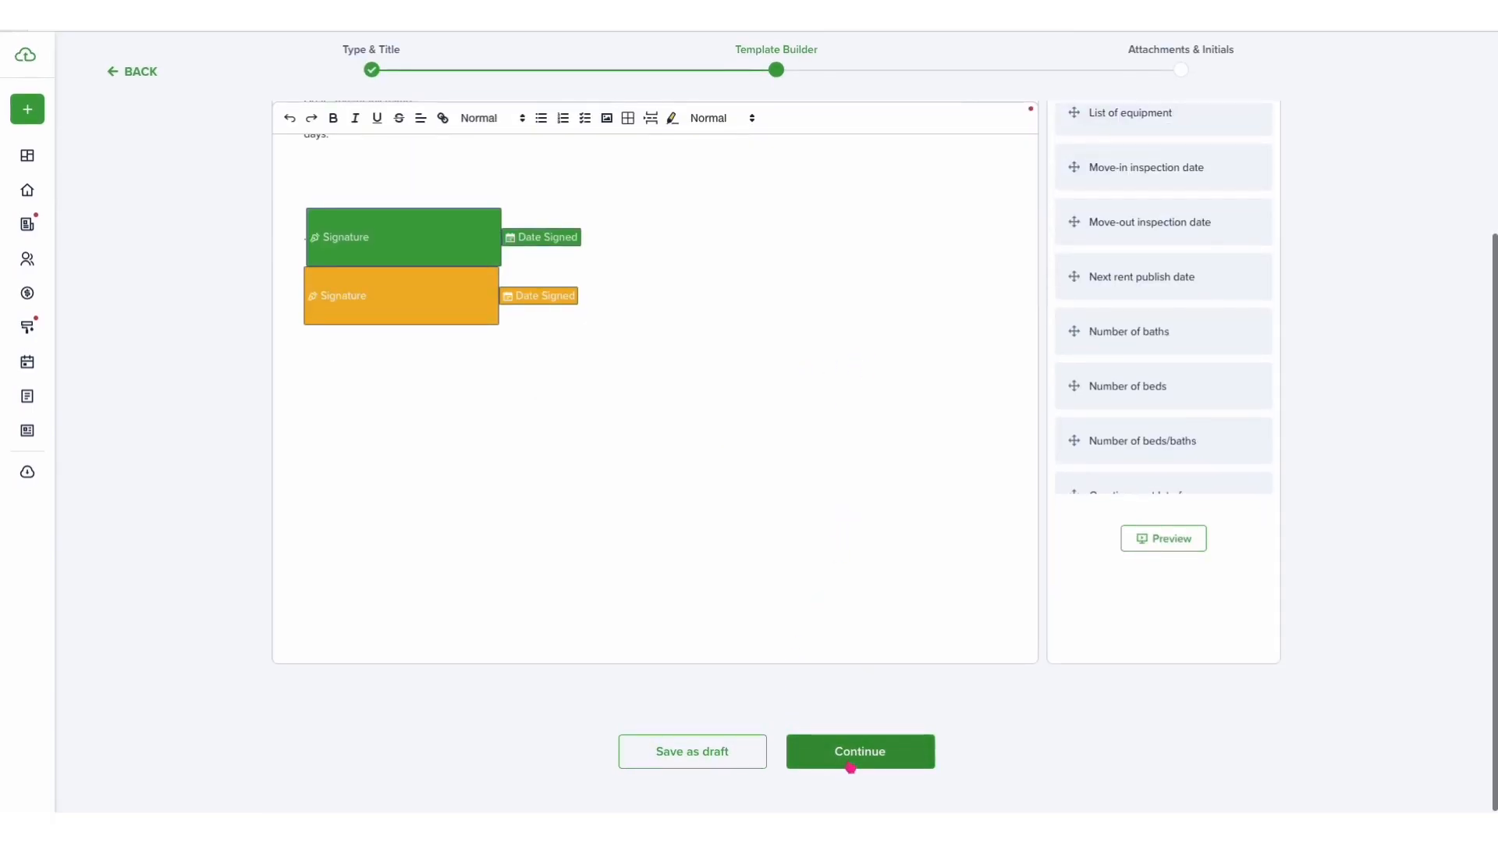
{"action": "left_click", "coordinate": [852, 763]}
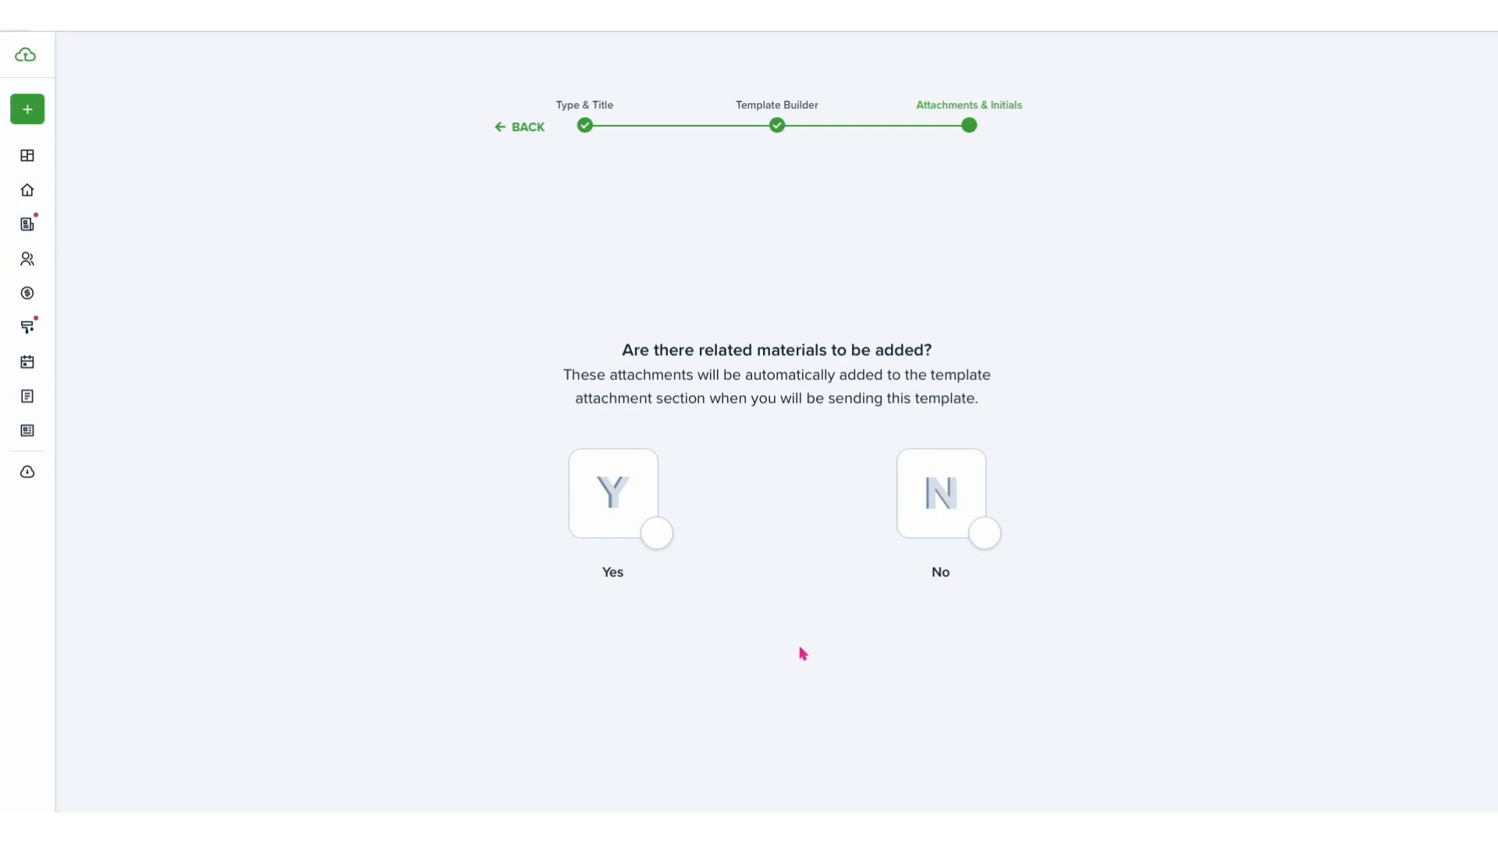
- Choose No for related attachments and No for default signatures on the notice
{"action": "left_click", "coordinate": [962, 532]}
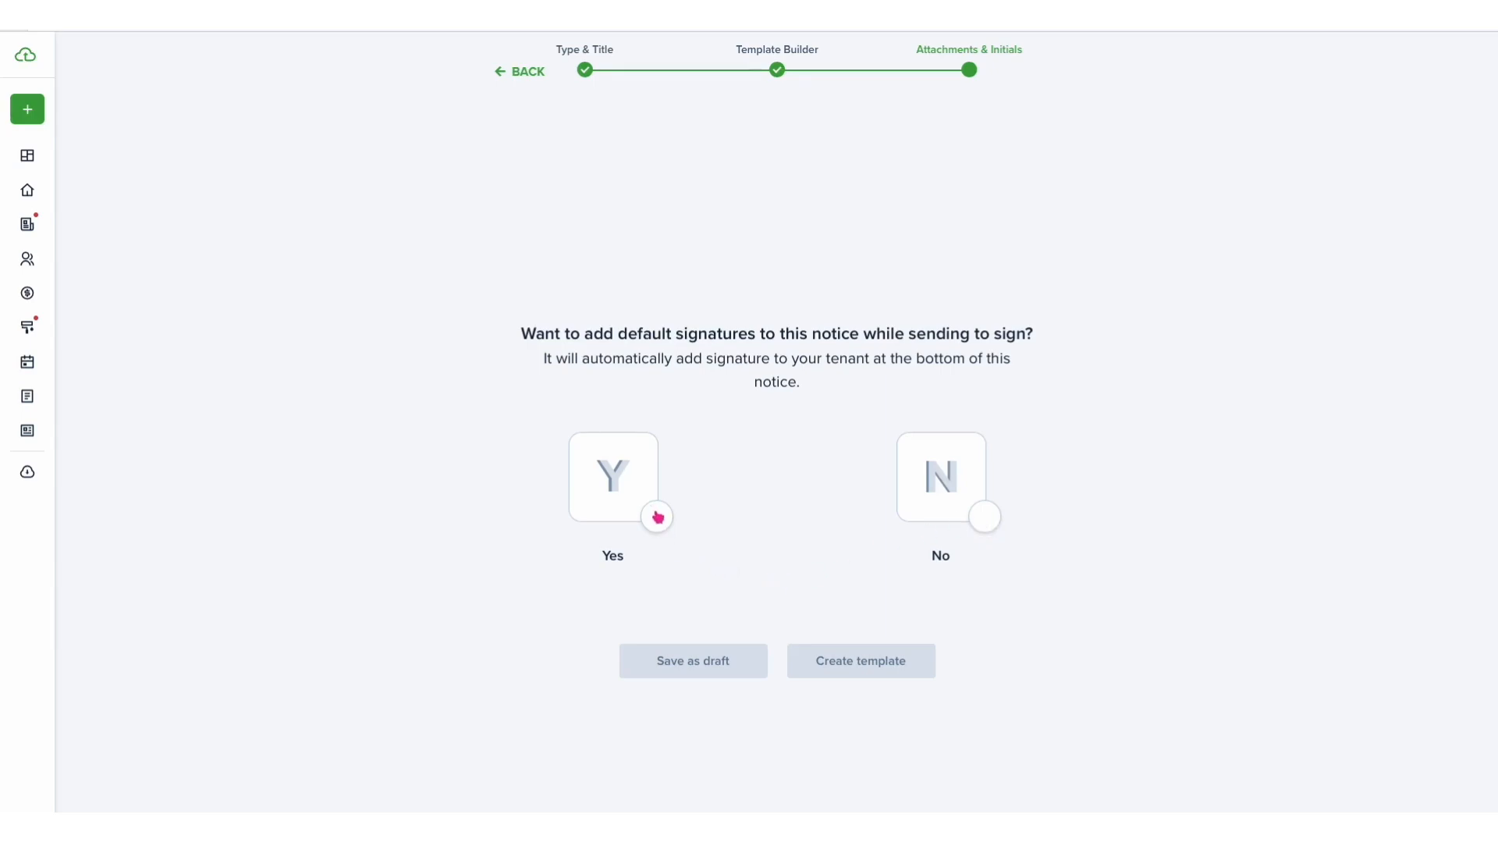
{"action": "left_click", "coordinate": [982, 520]}
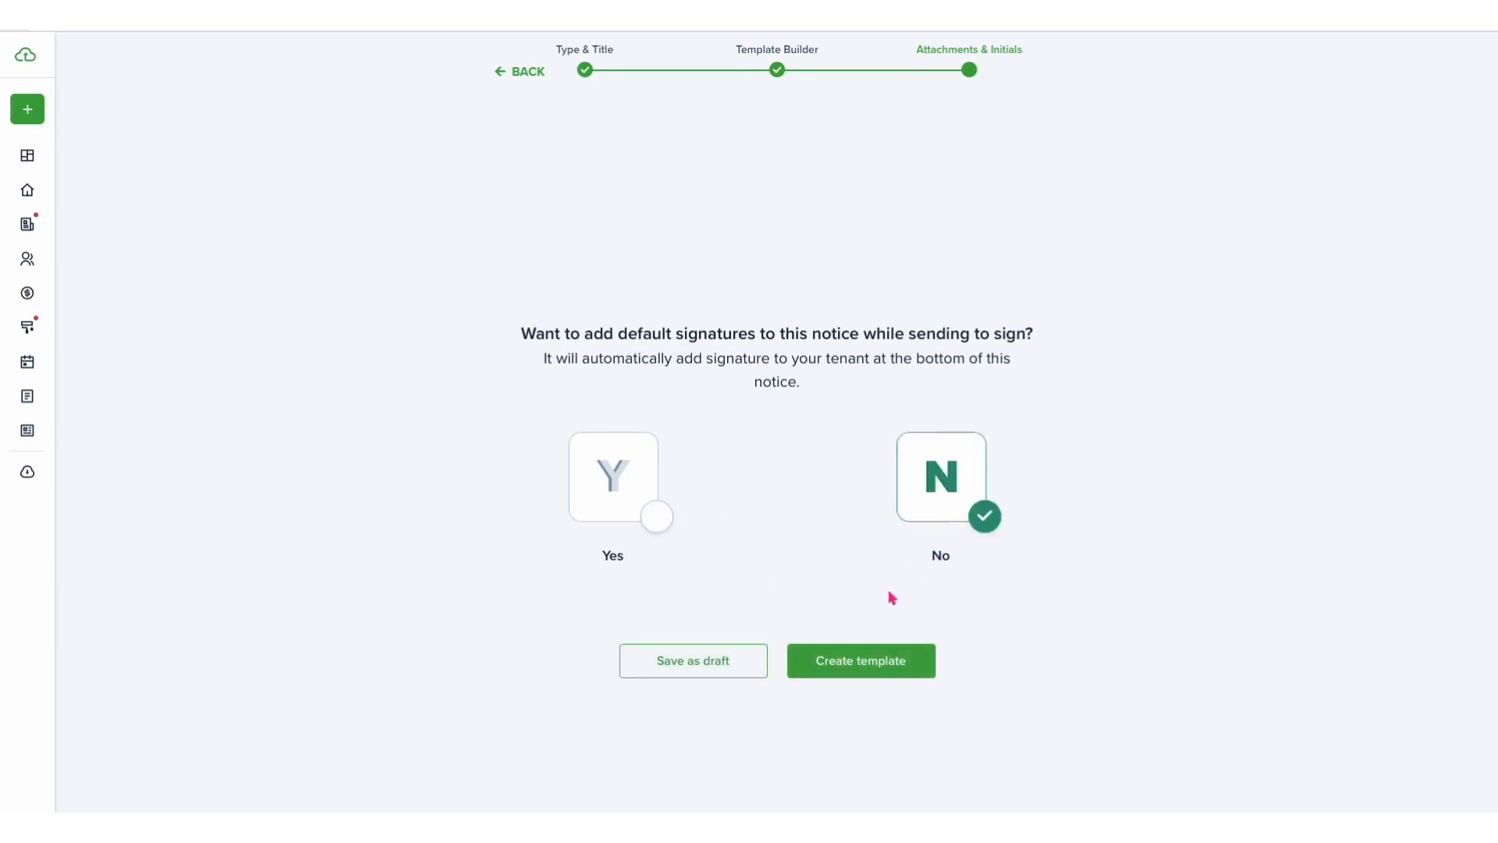
- Create the notice template and dismiss the success notification
{"action": "left_click", "coordinate": [849, 659]}
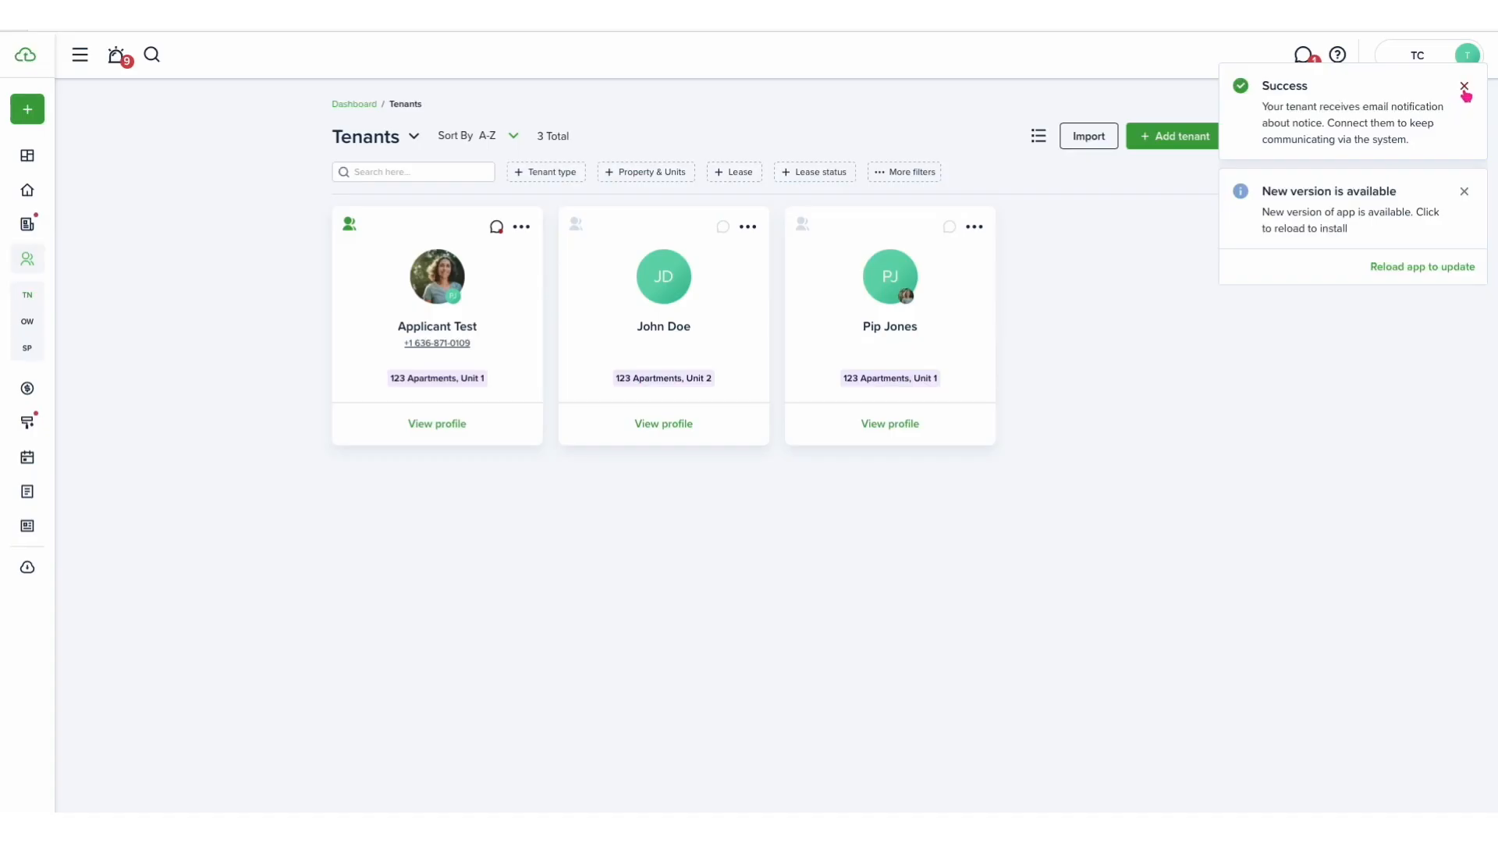
{"action": "left_click", "coordinate": [1461, 92]}
- Start a notice to the tenant from the messenger and choose the Welcome Letter template
{"action": "left_click", "coordinate": [1303, 56]}
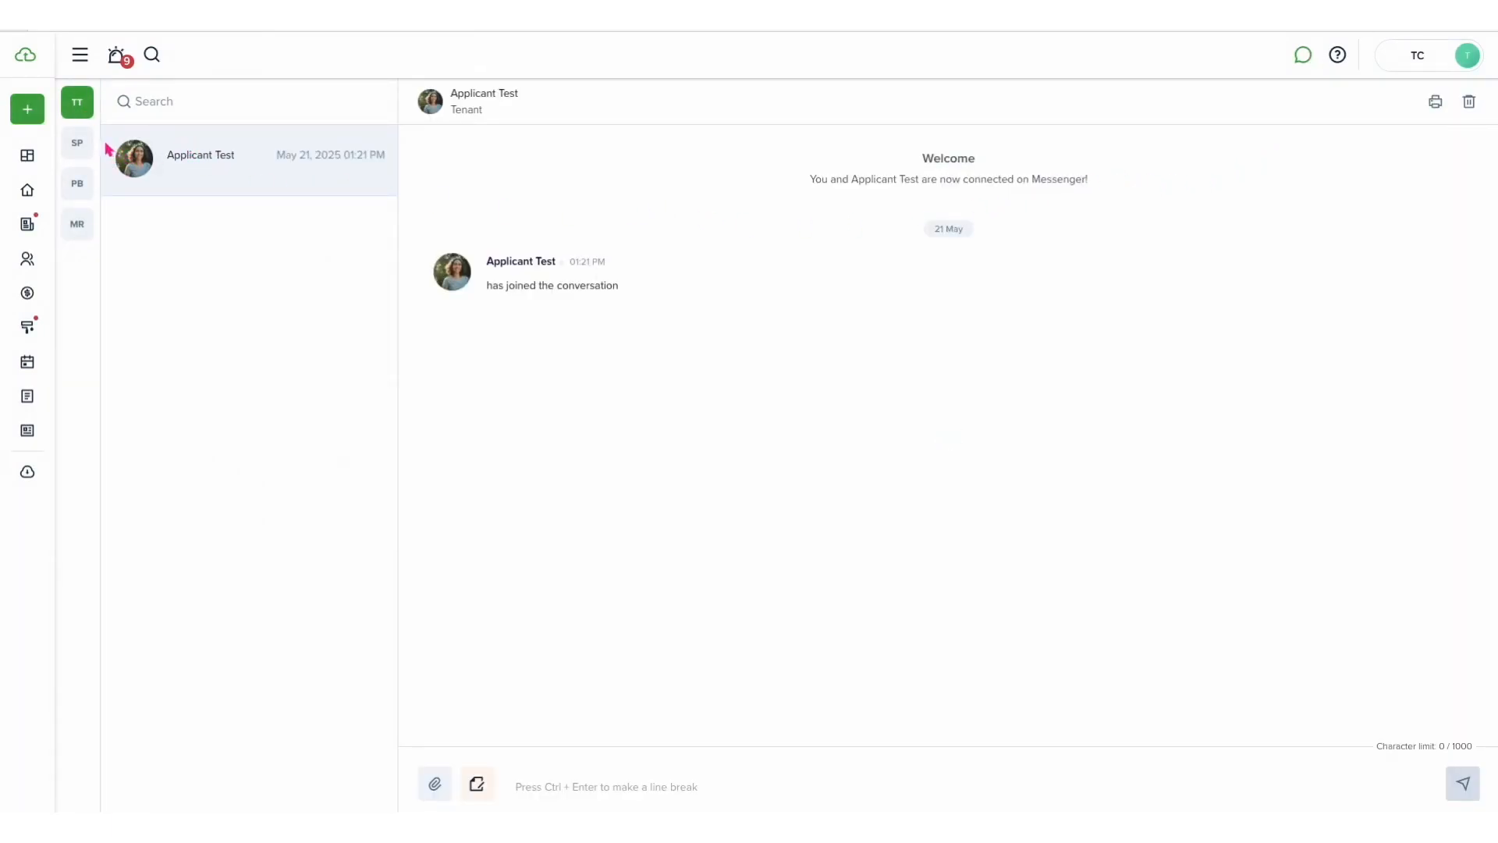
{"action": "left_click", "coordinate": [75, 144]}
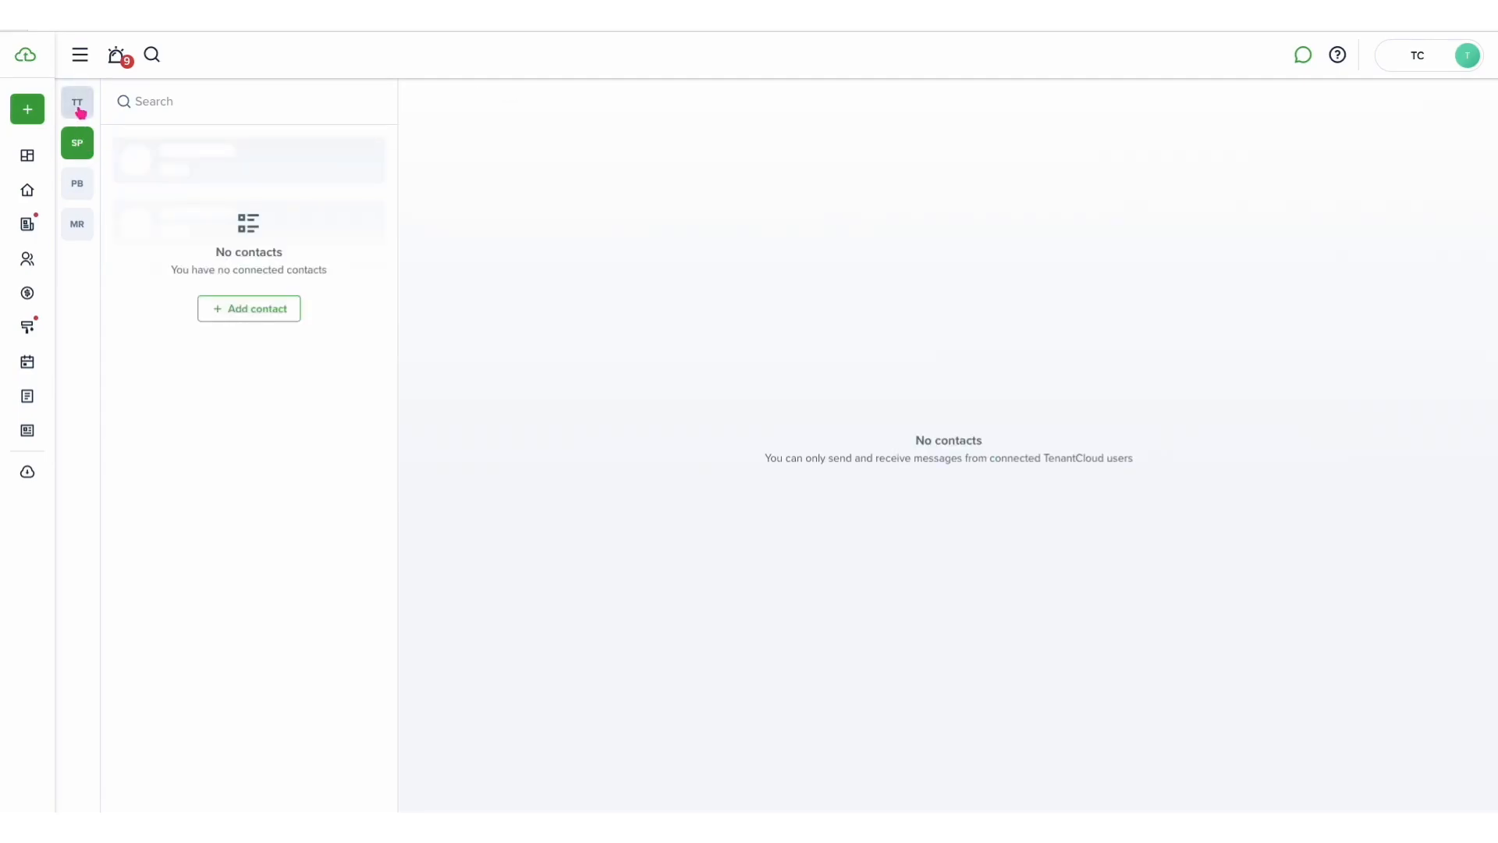
{"action": "left_click", "coordinate": [81, 113]}
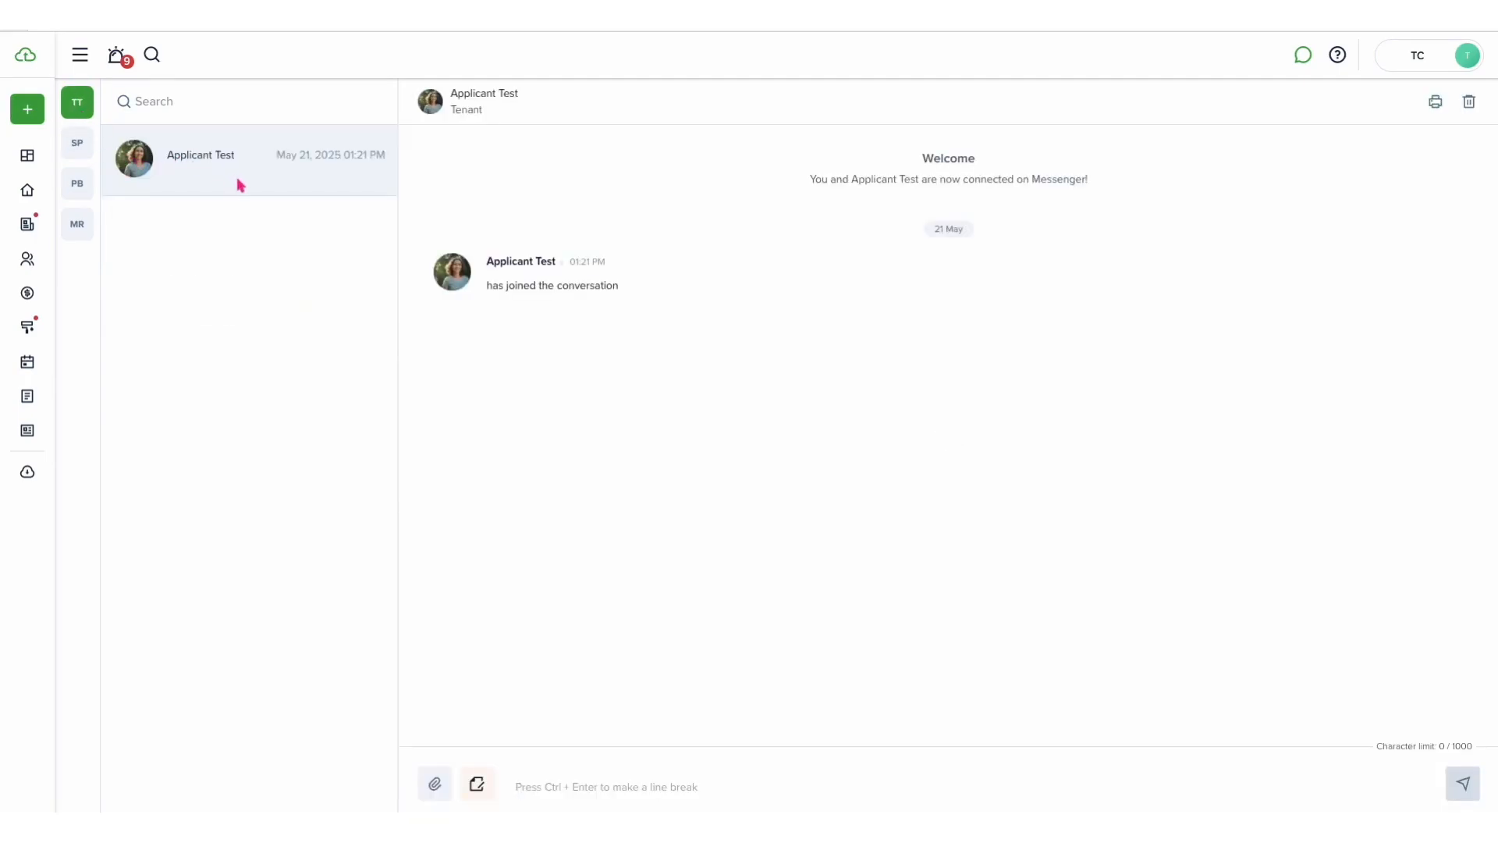
{"action": "mouse_move", "coordinate": [57, 165]}
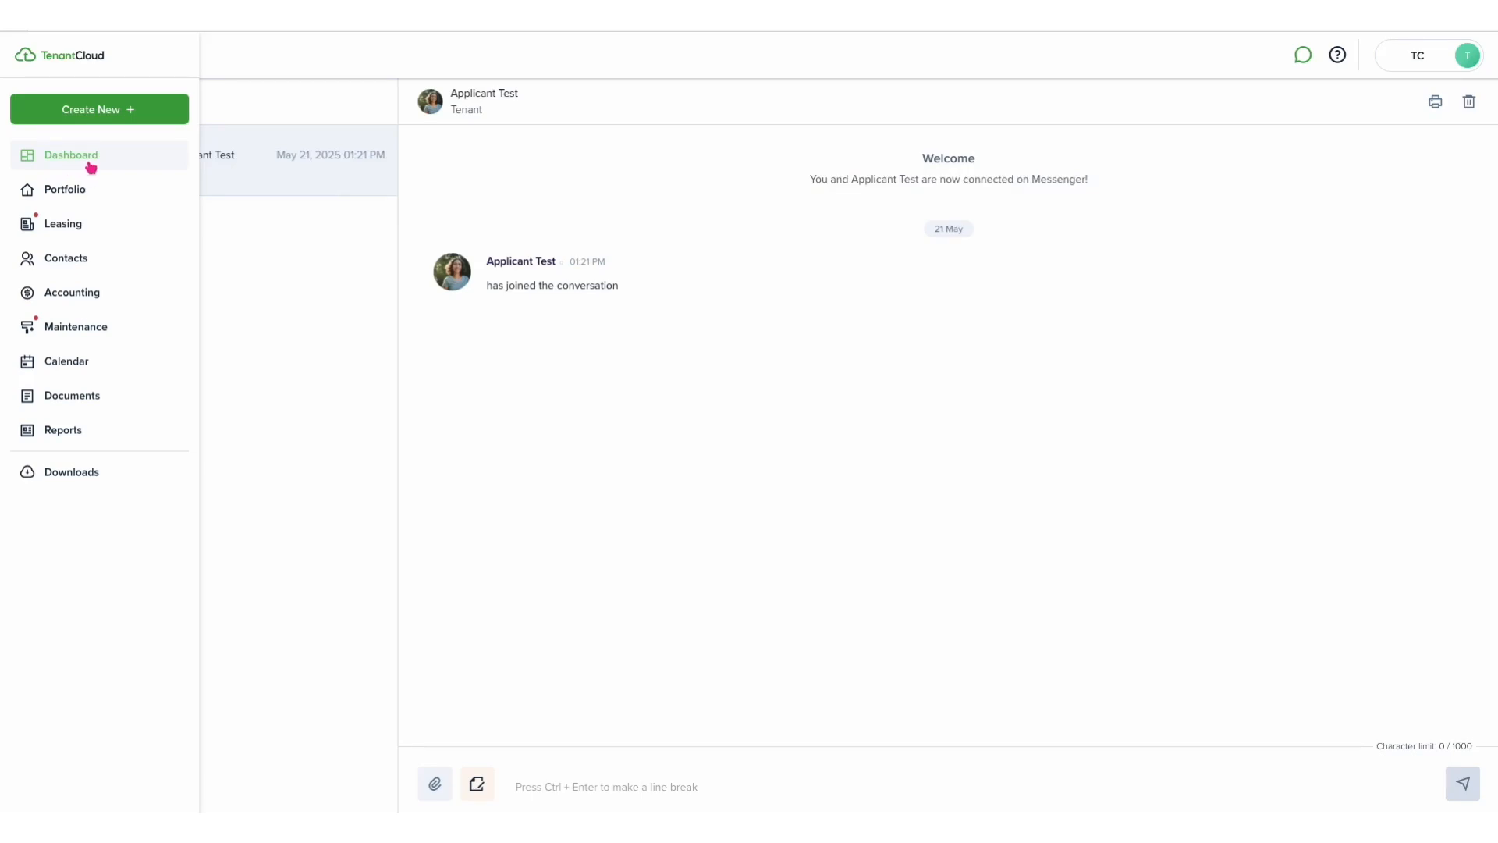
{"action": "left_click", "coordinate": [477, 784]}
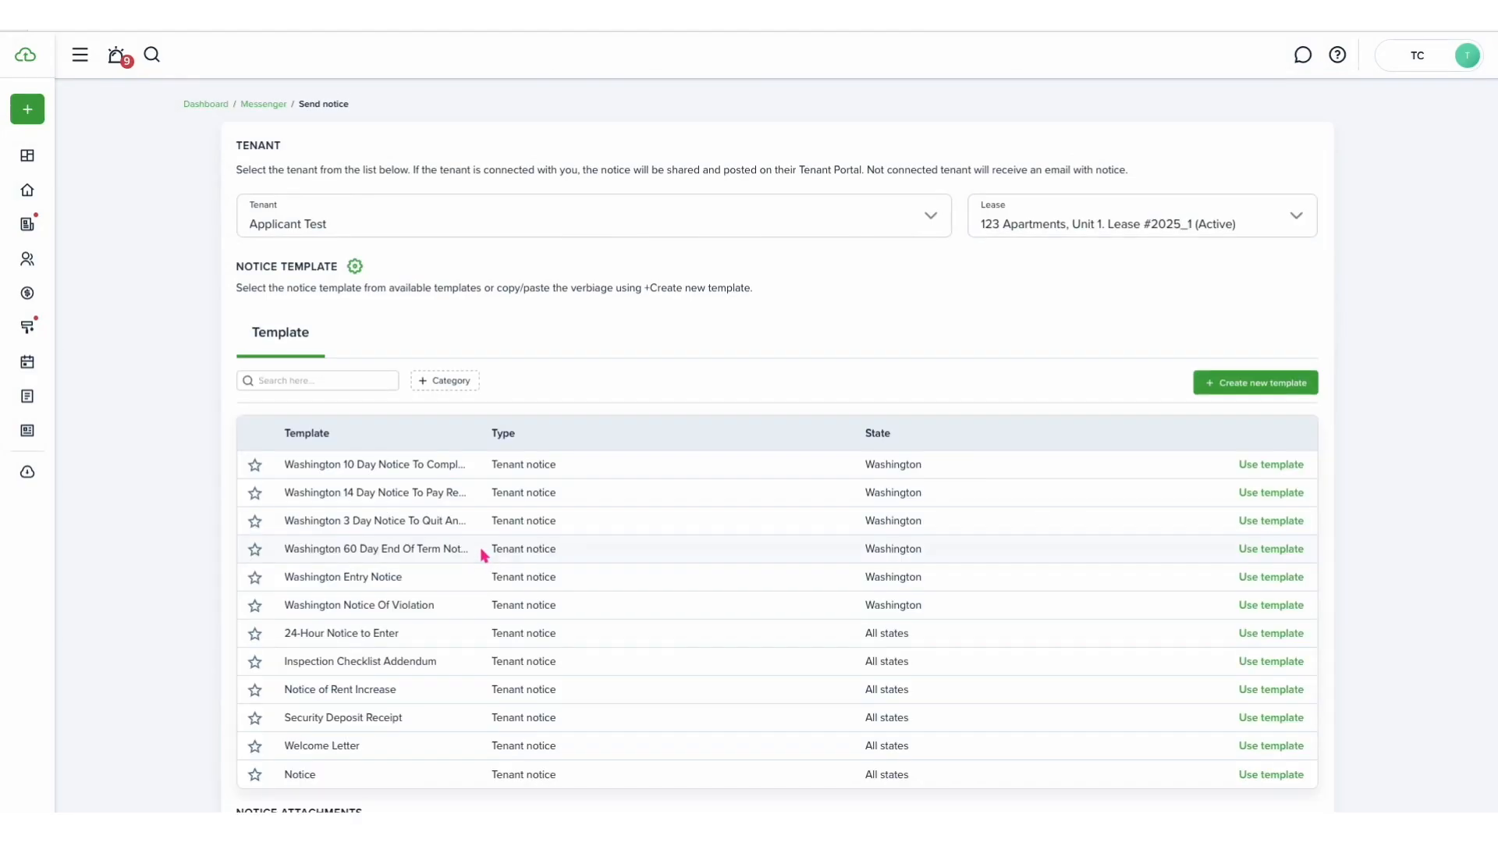
{"action": "scroll", "coordinate": [501, 569], "scroll_direction": "down", "scroll_amount": 2}
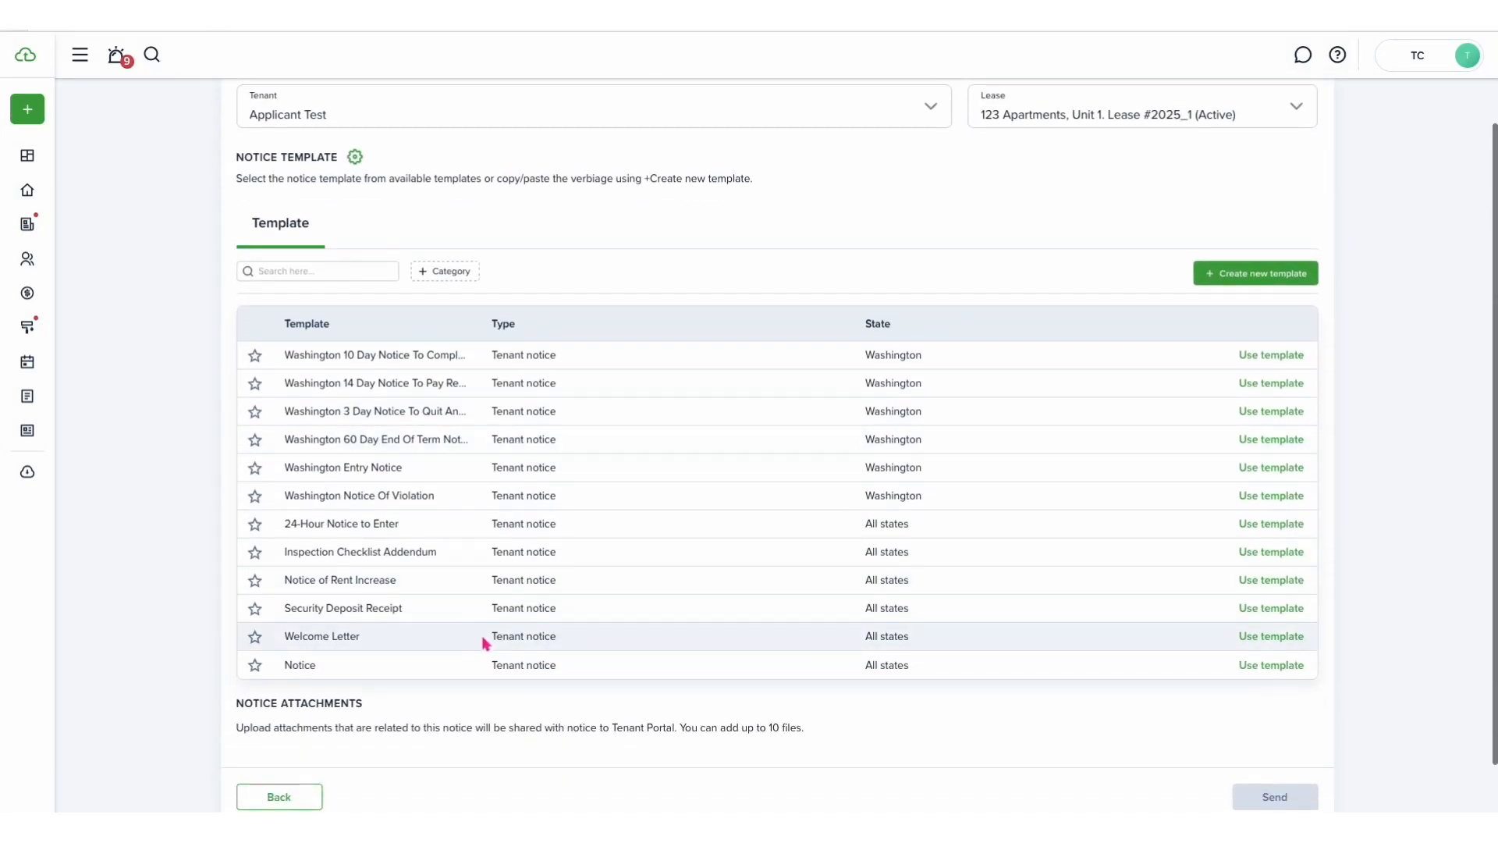
{"action": "left_click", "coordinate": [1248, 636]}
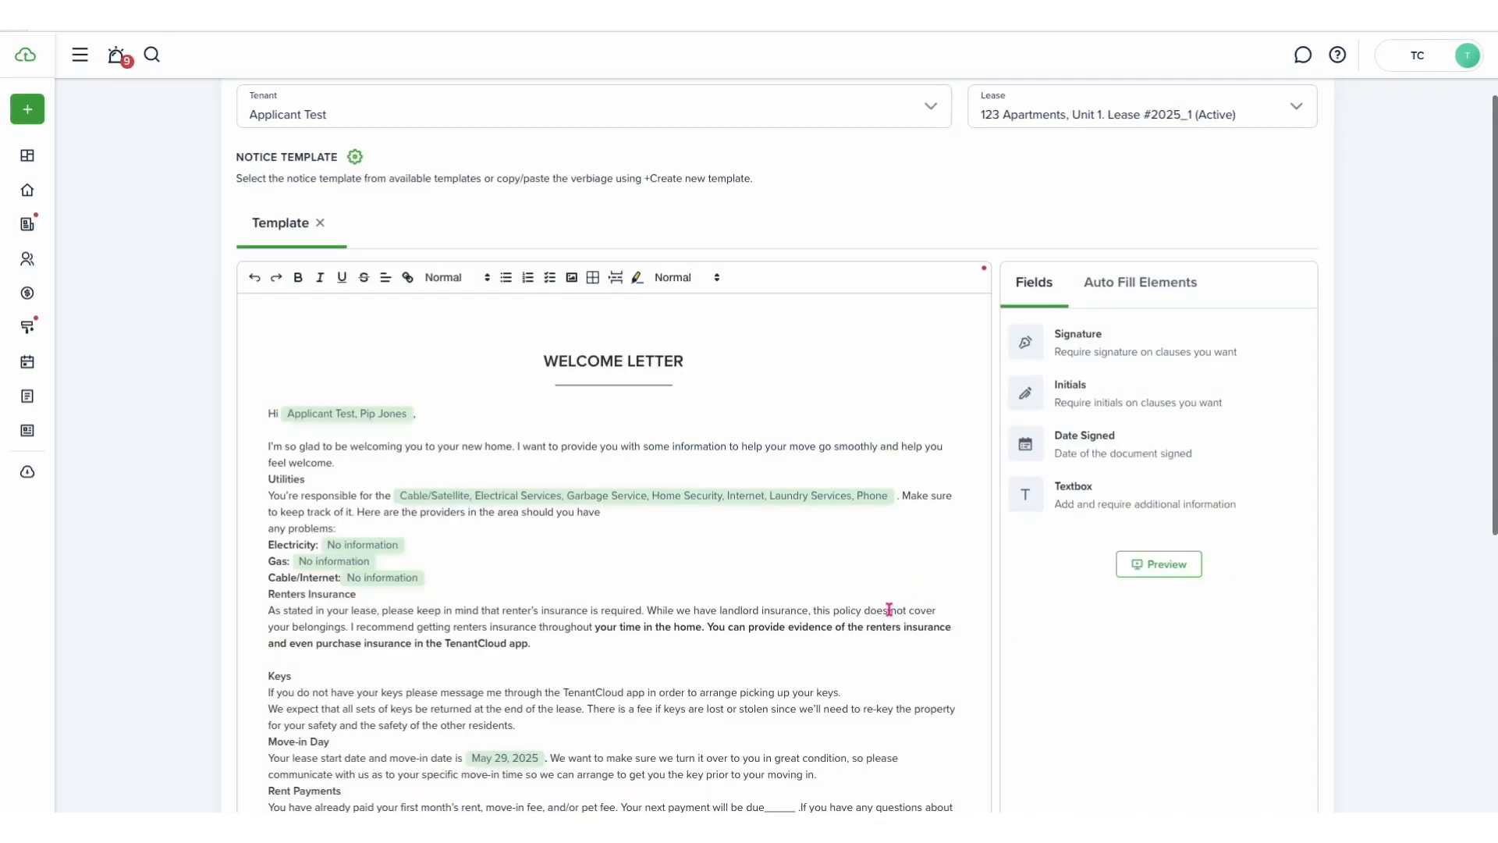
- Review the Welcome Letter content and send the notice to the tenant
{"action": "scroll", "coordinate": [889, 609], "scroll_direction": "down", "scroll_amount": 2}
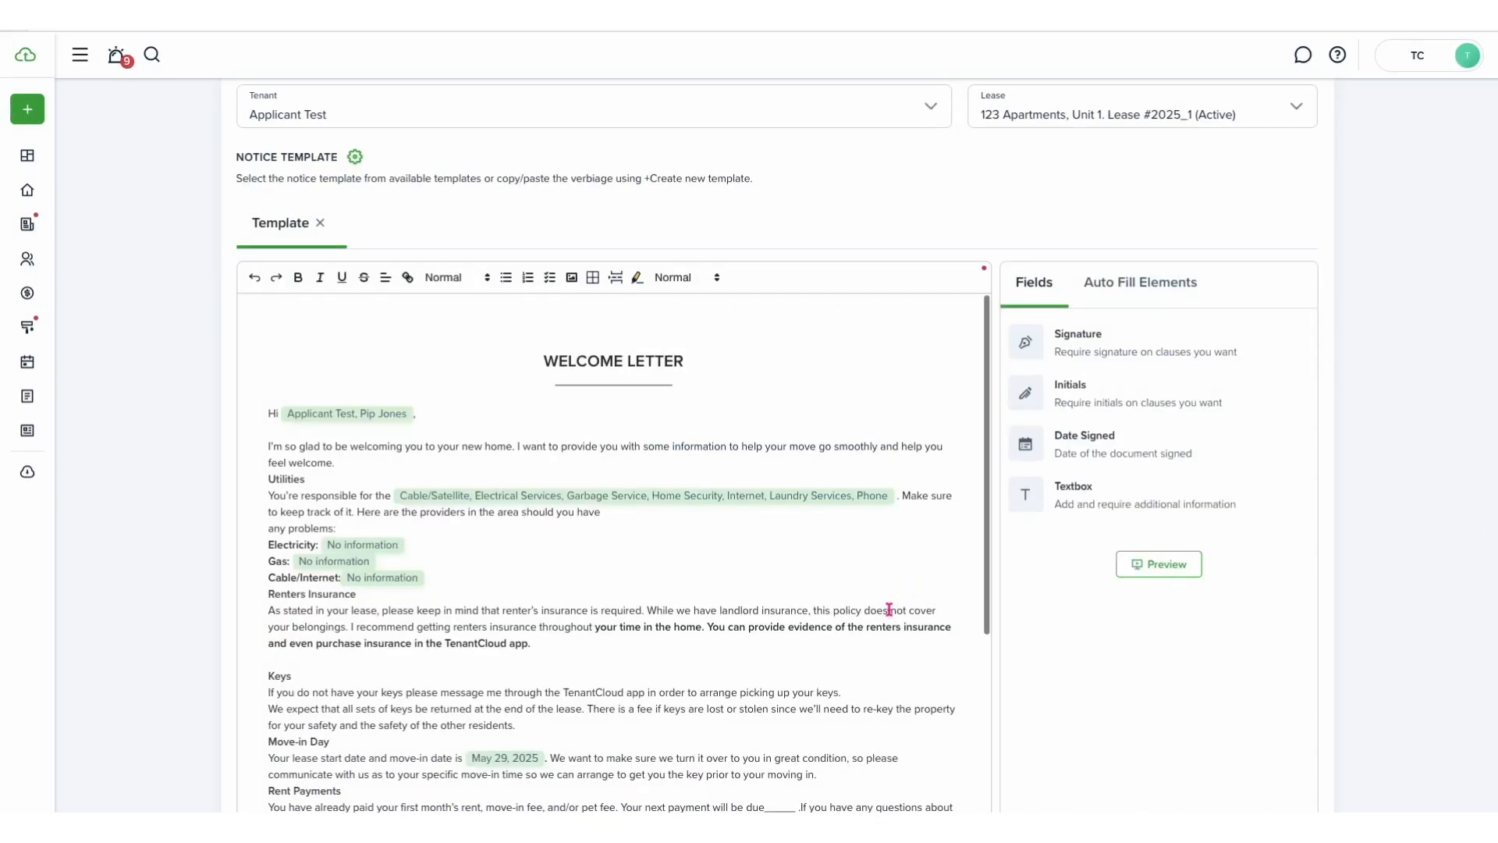
{"action": "scroll", "coordinate": [889, 609], "scroll_direction": "down", "scroll_amount": 5}
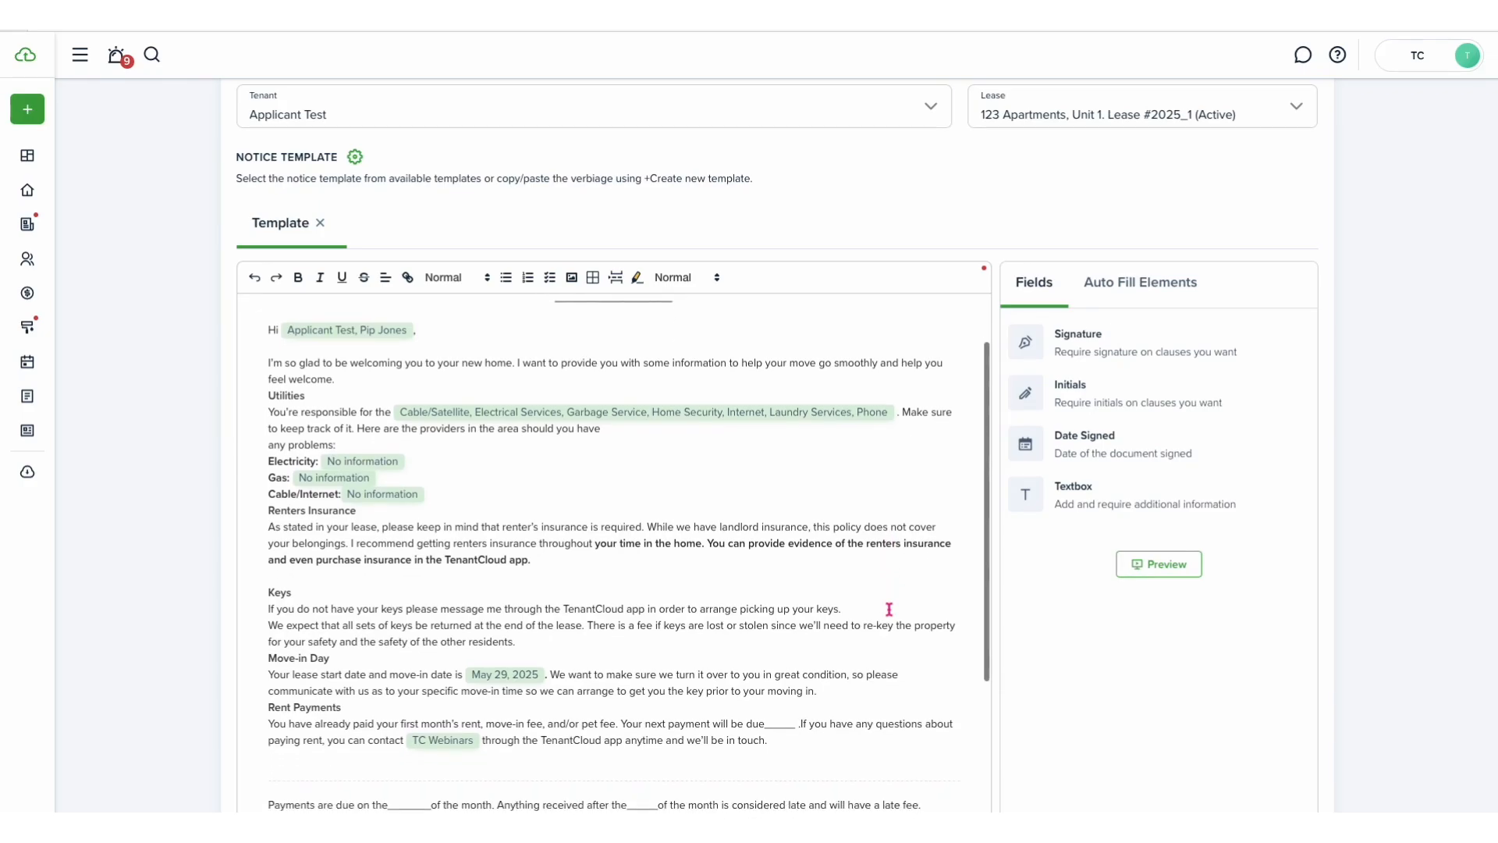
{"action": "scroll", "coordinate": [889, 609], "scroll_direction": "down", "scroll_amount": 12}
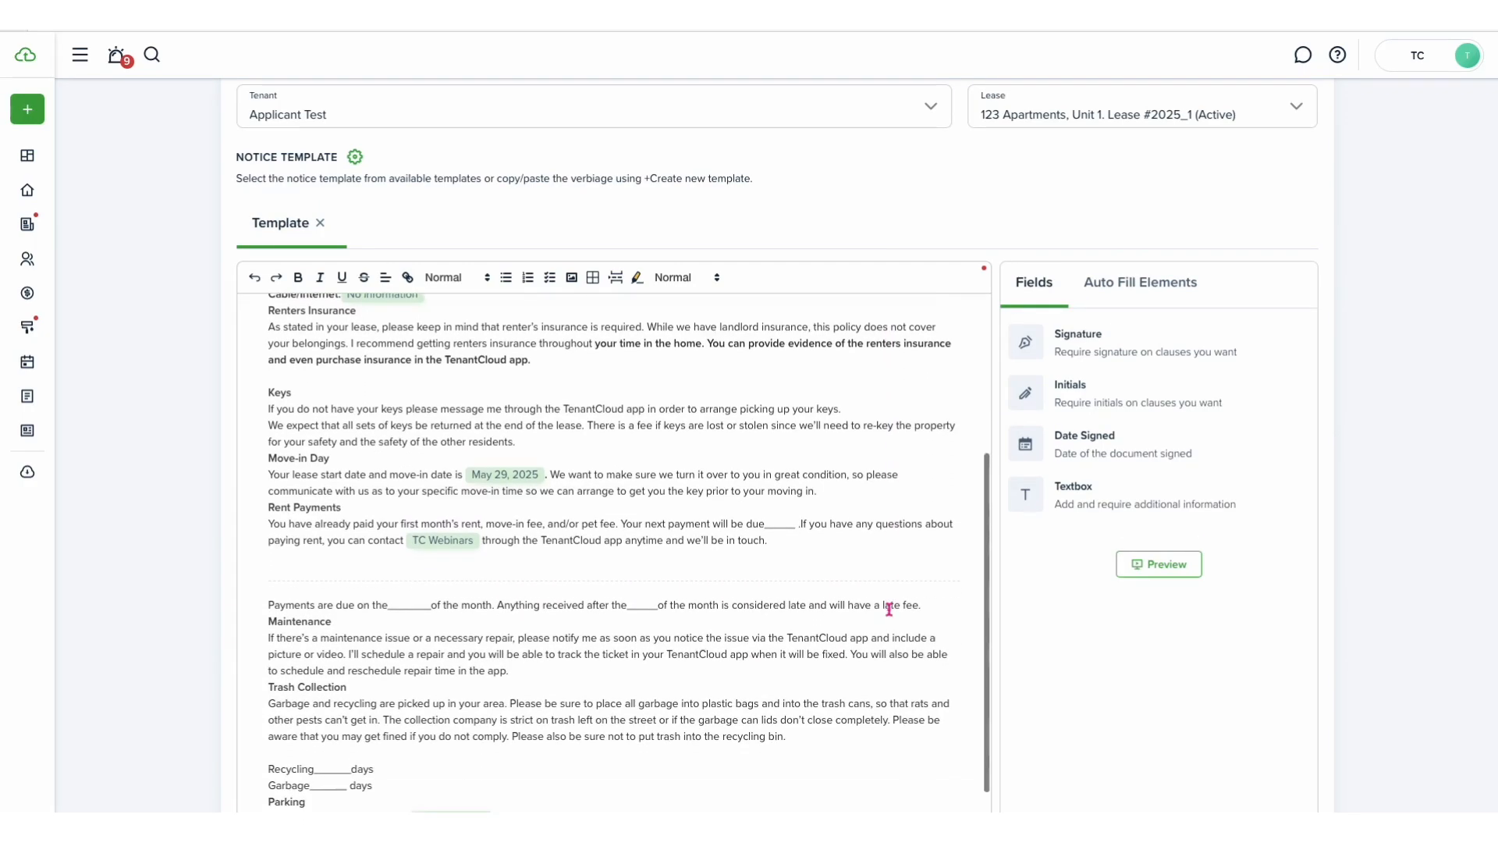
{"action": "scroll", "coordinate": [352, 482], "scroll_direction": "up", "scroll_amount": 8}
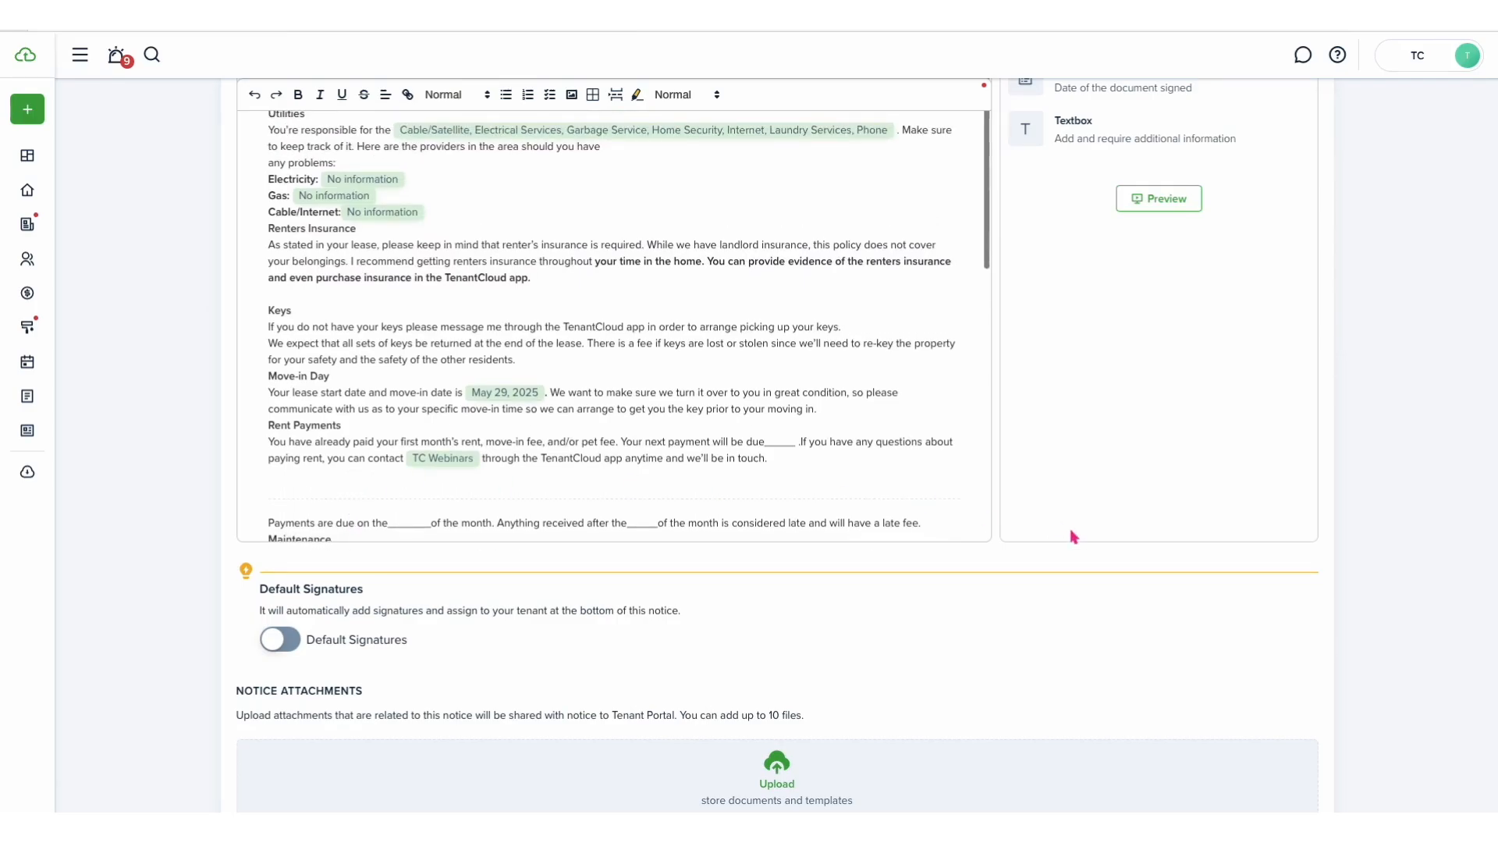
{"action": "scroll", "coordinate": [1065, 632], "scroll_direction": "down", "scroll_amount": 3}
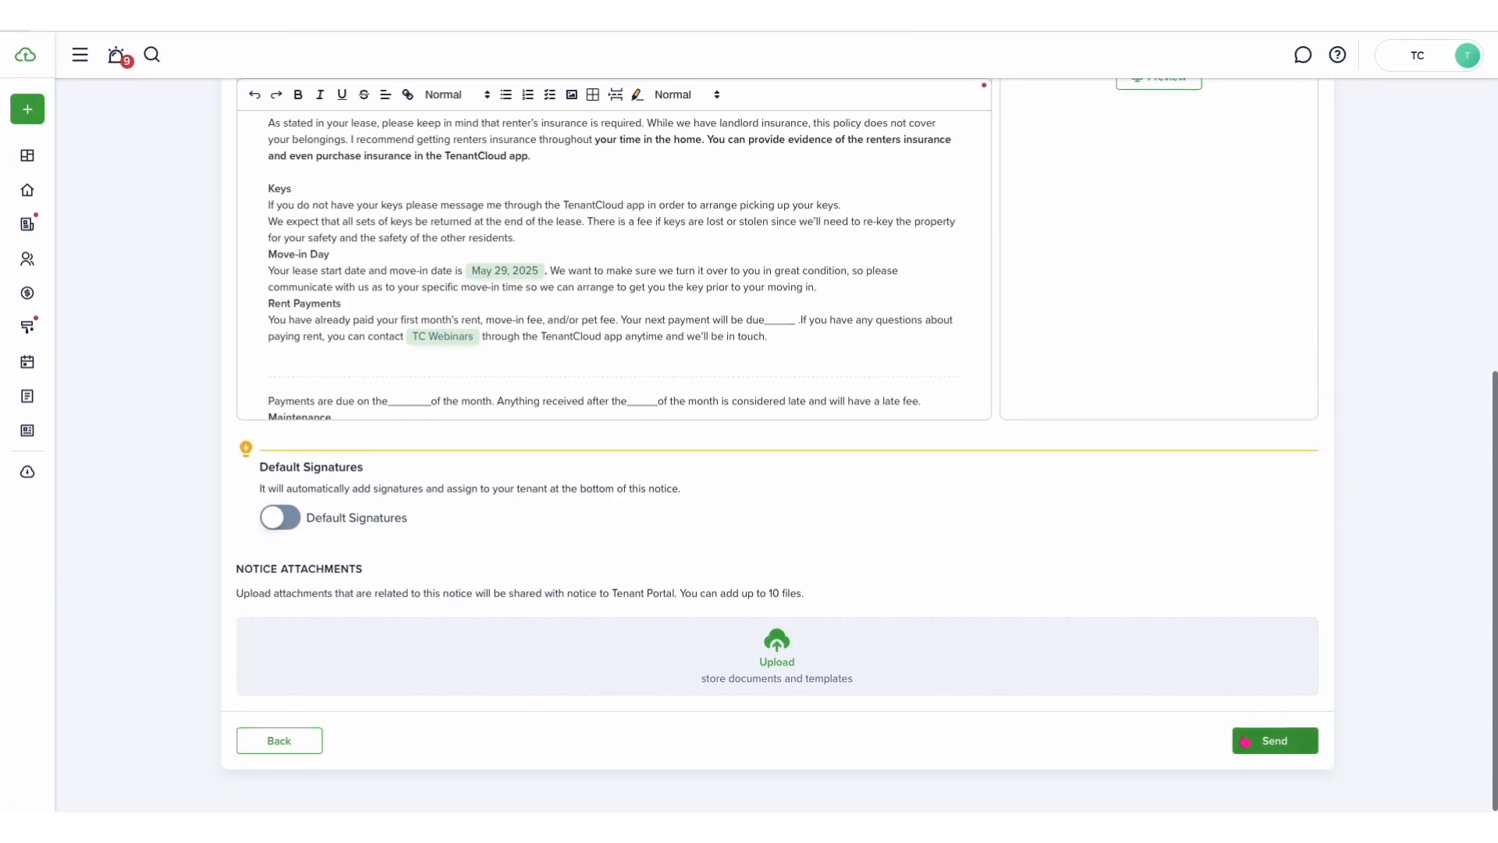
{"action": "left_click", "coordinate": [1267, 747]}
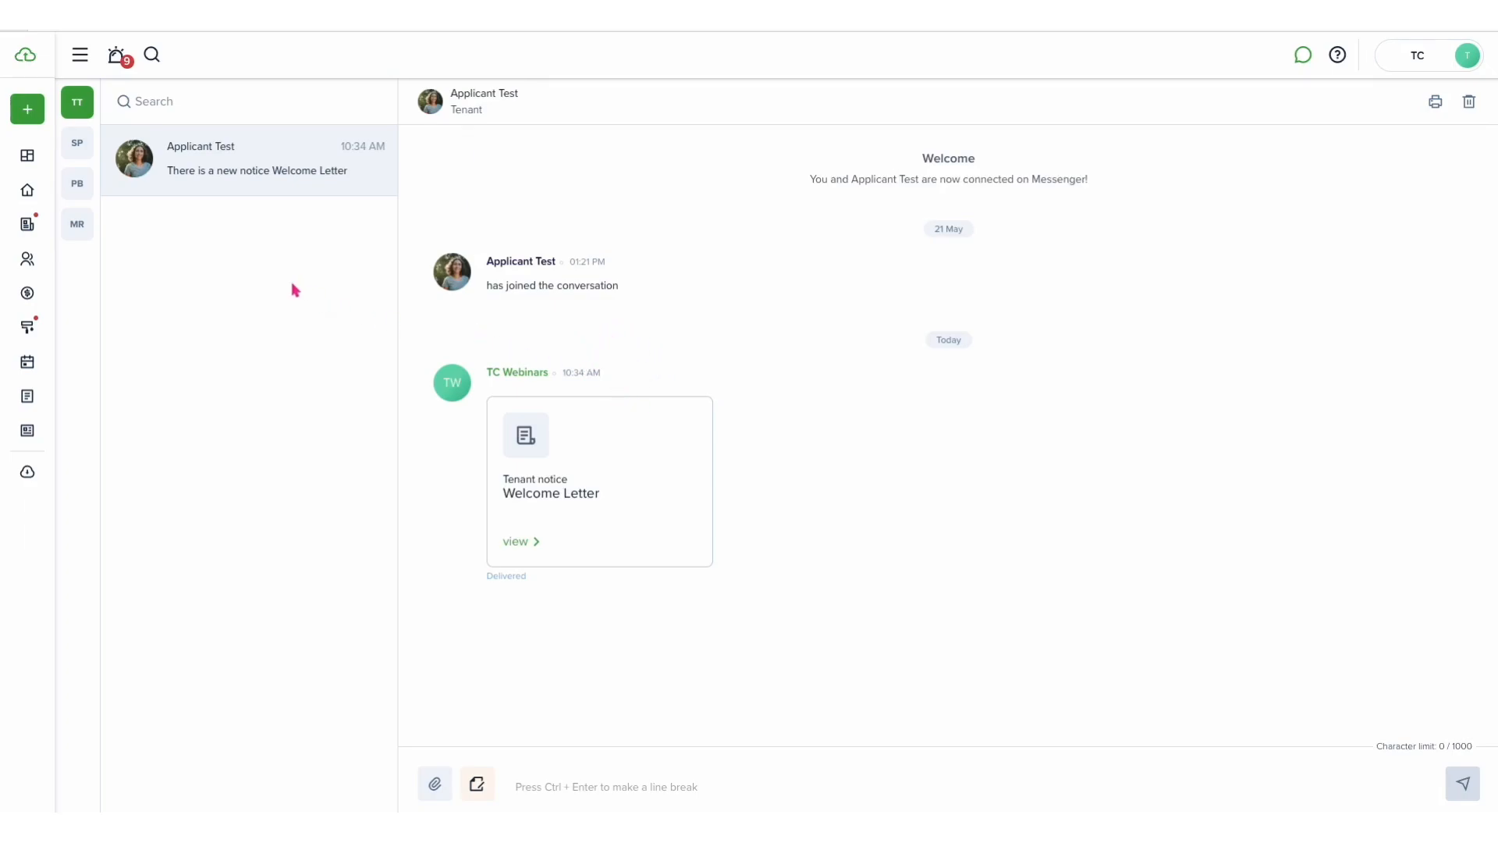
- Start a new template in the documents templates section using the Upload PDF flow
{"action": "mouse_move", "coordinate": [50, 429]}
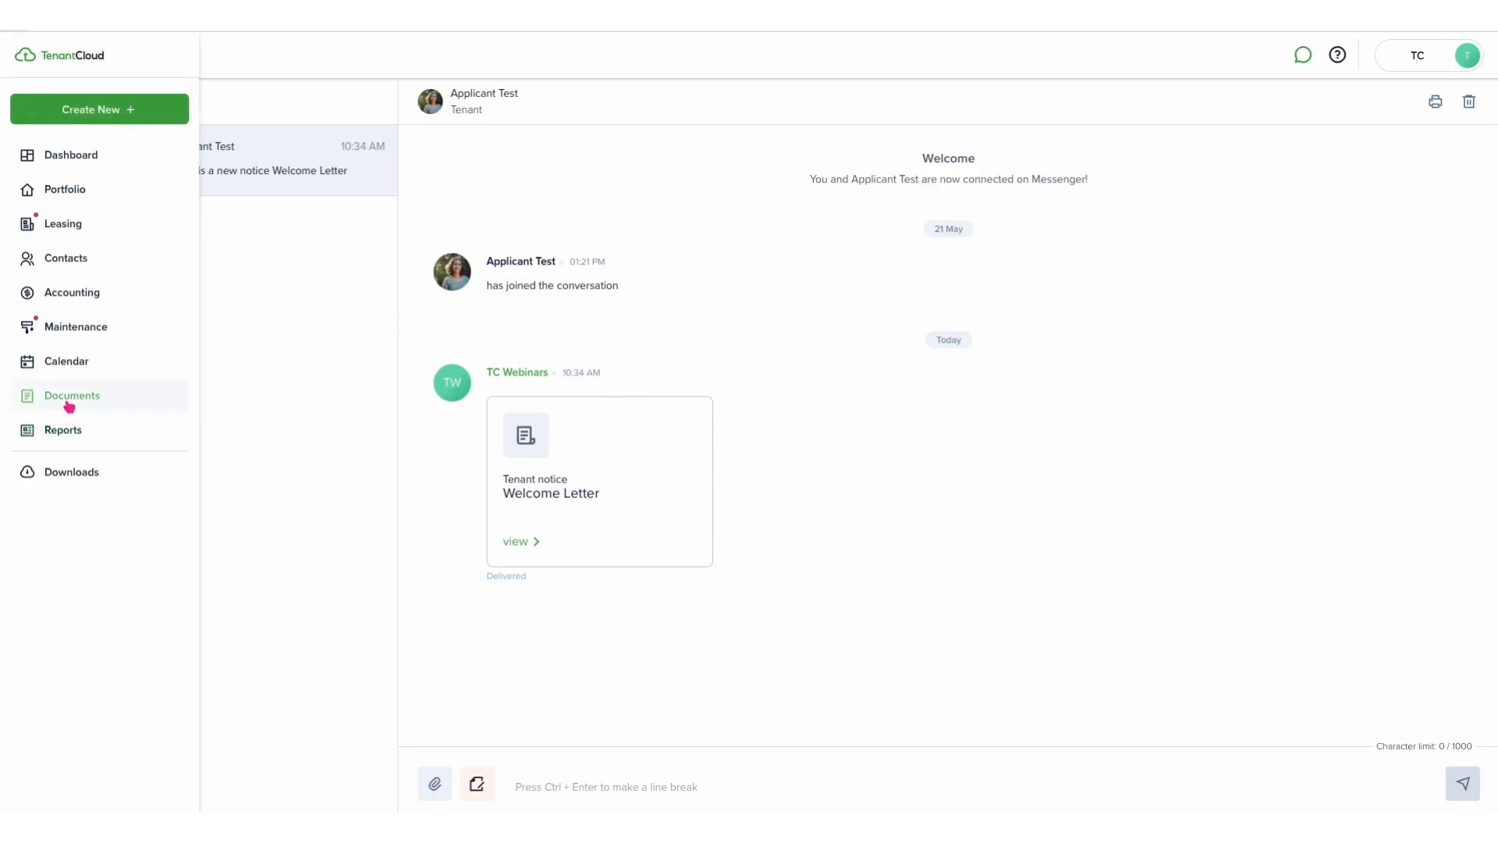
{"action": "left_click", "coordinate": [69, 406]}
{"action": "left_click", "coordinate": [78, 465]}
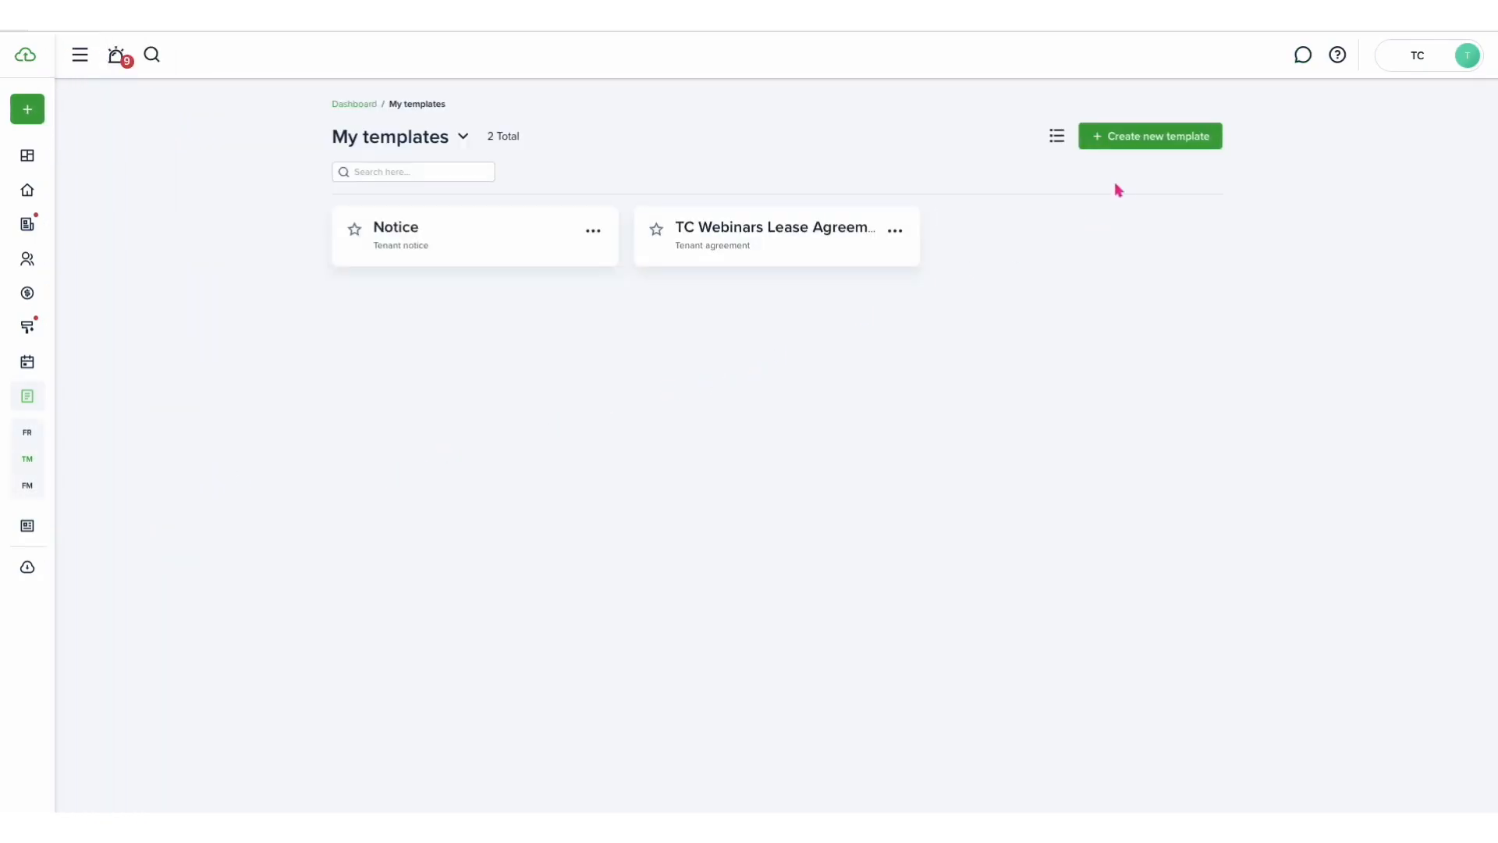
{"action": "left_click", "coordinate": [1148, 140]}
{"action": "left_click", "coordinate": [980, 385]}
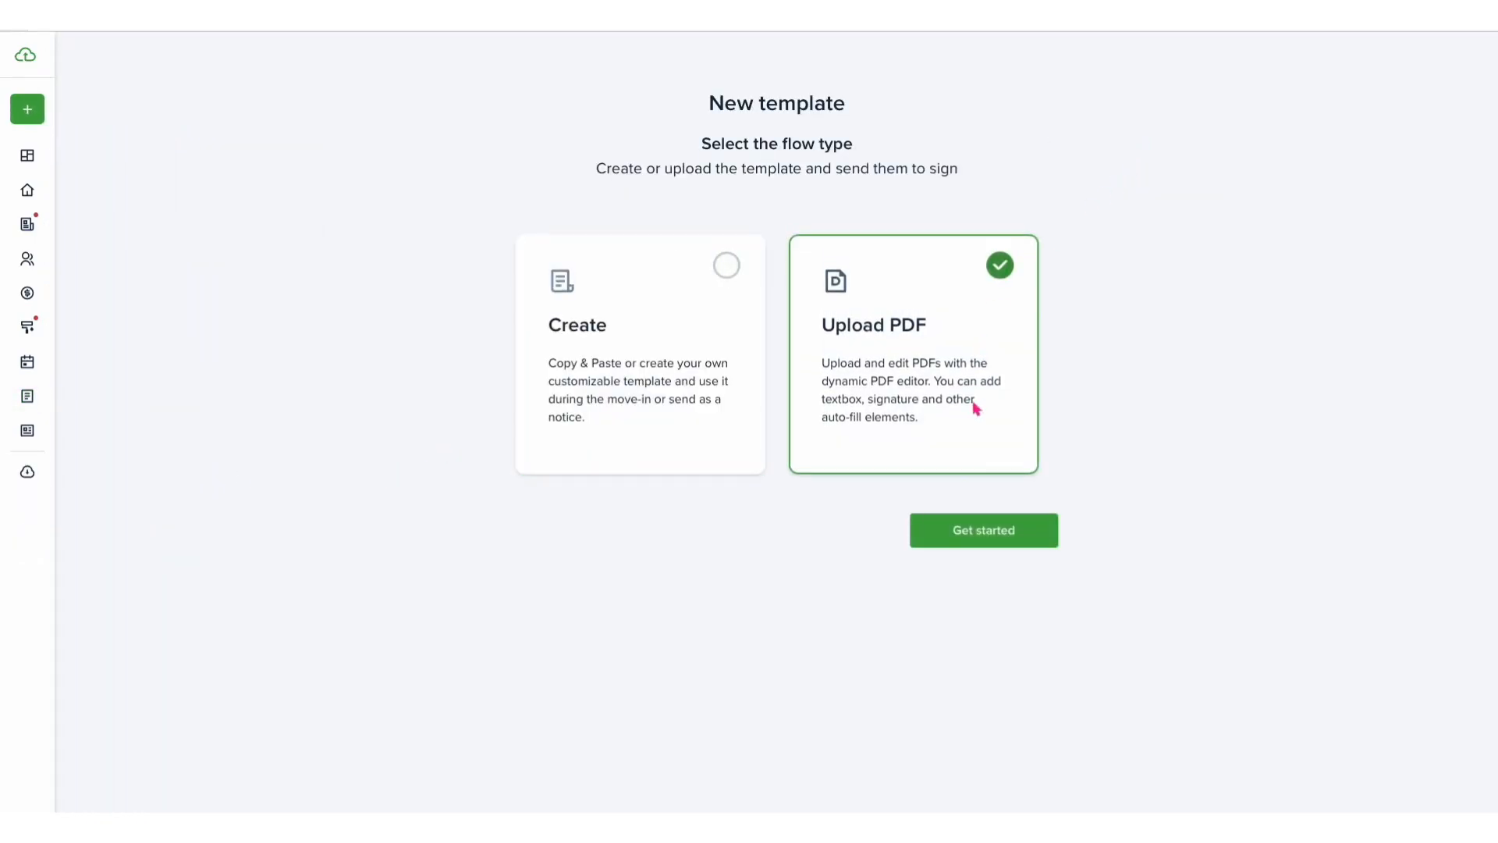
{"action": "left_click", "coordinate": [966, 532]}
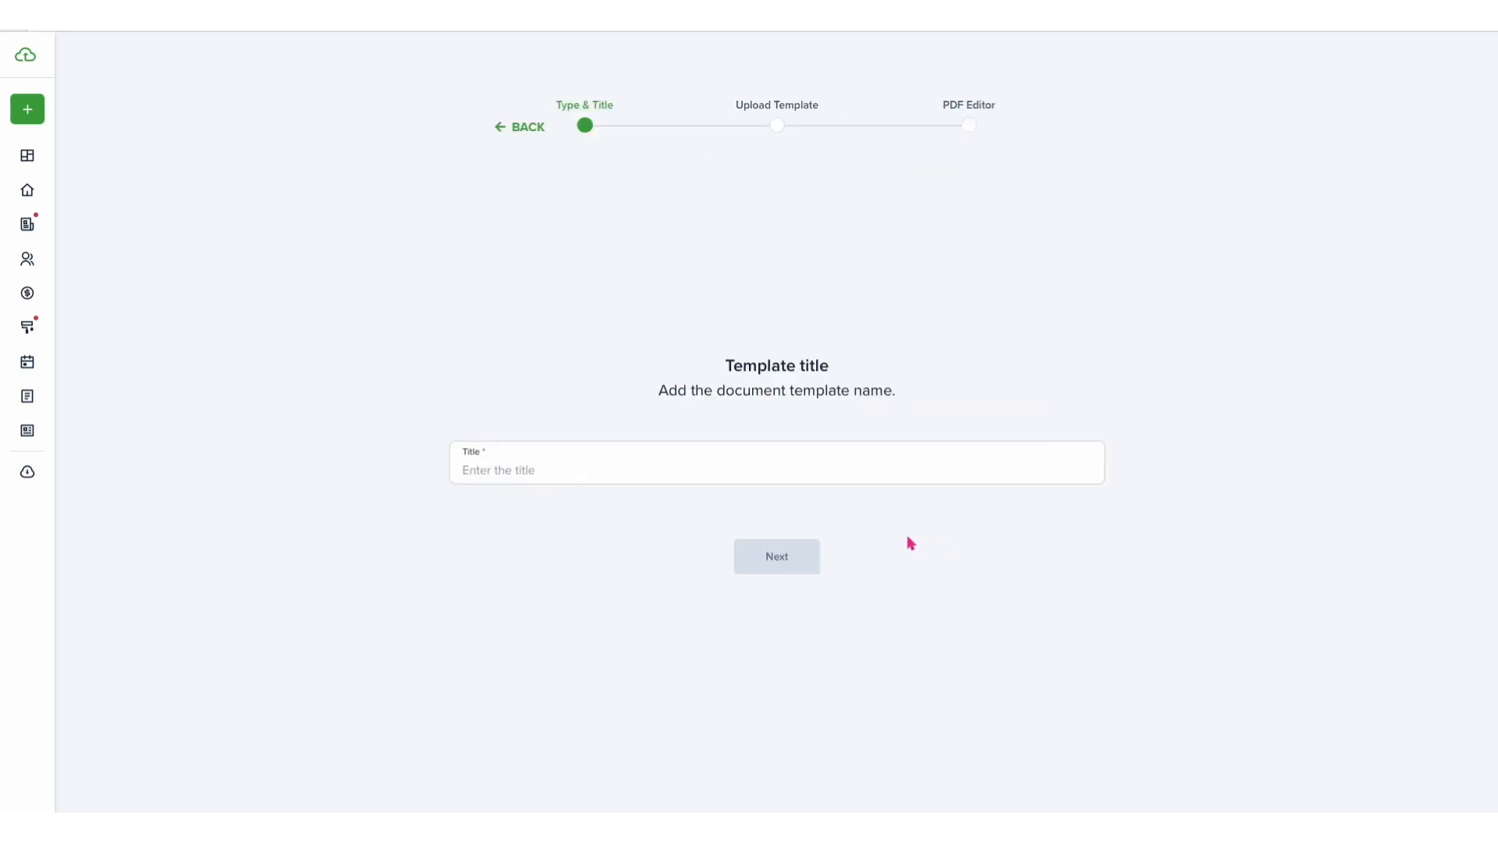
{"action": "type", "text": "4"}
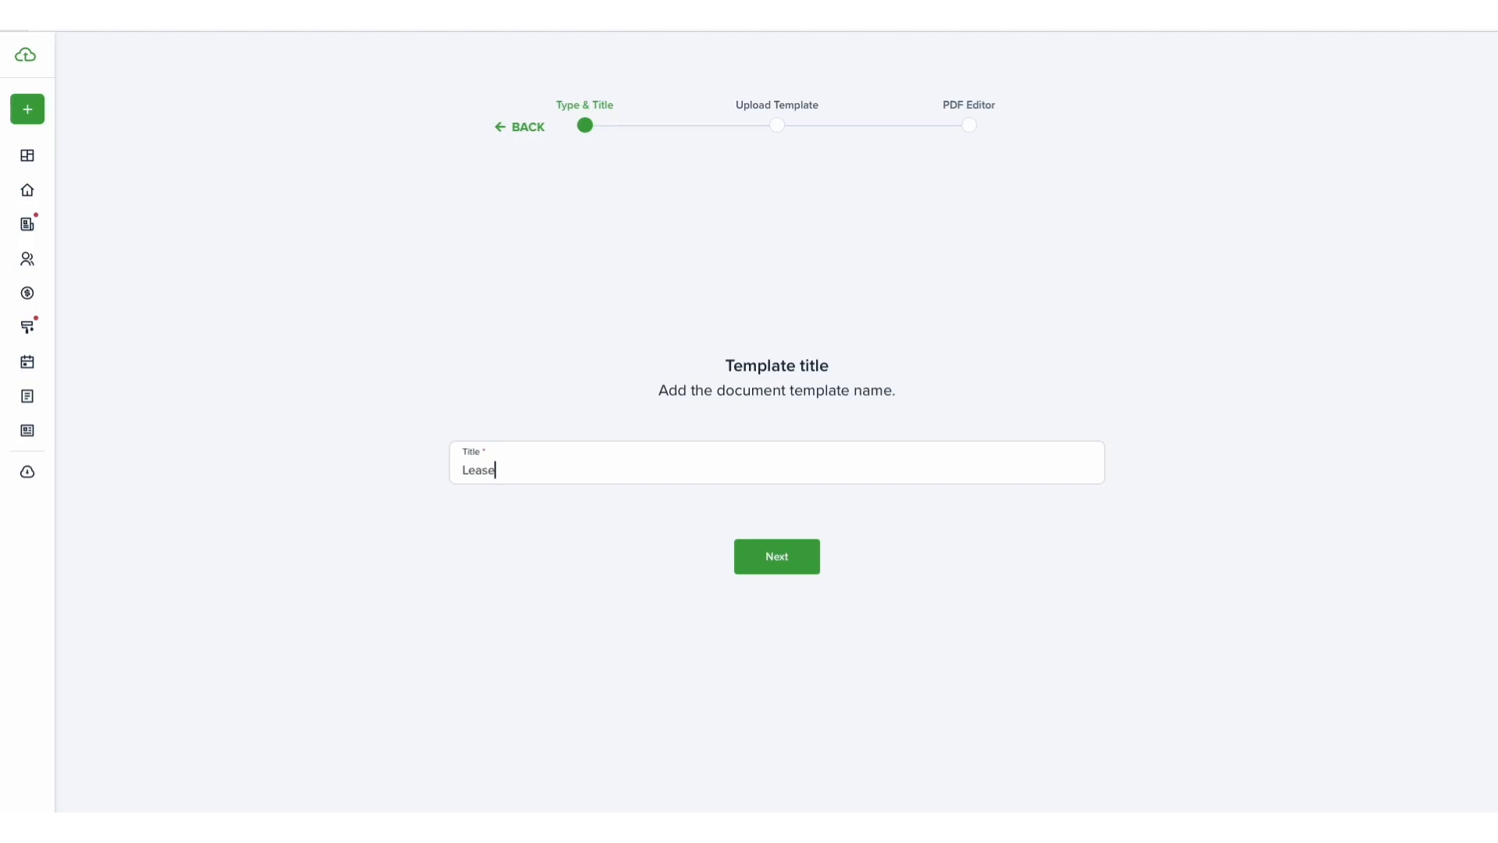
{"action": "type", "text": "e"}
{"action": "key", "text": "BackSpace"}
{"action": "key", "text": "BackSpace"}
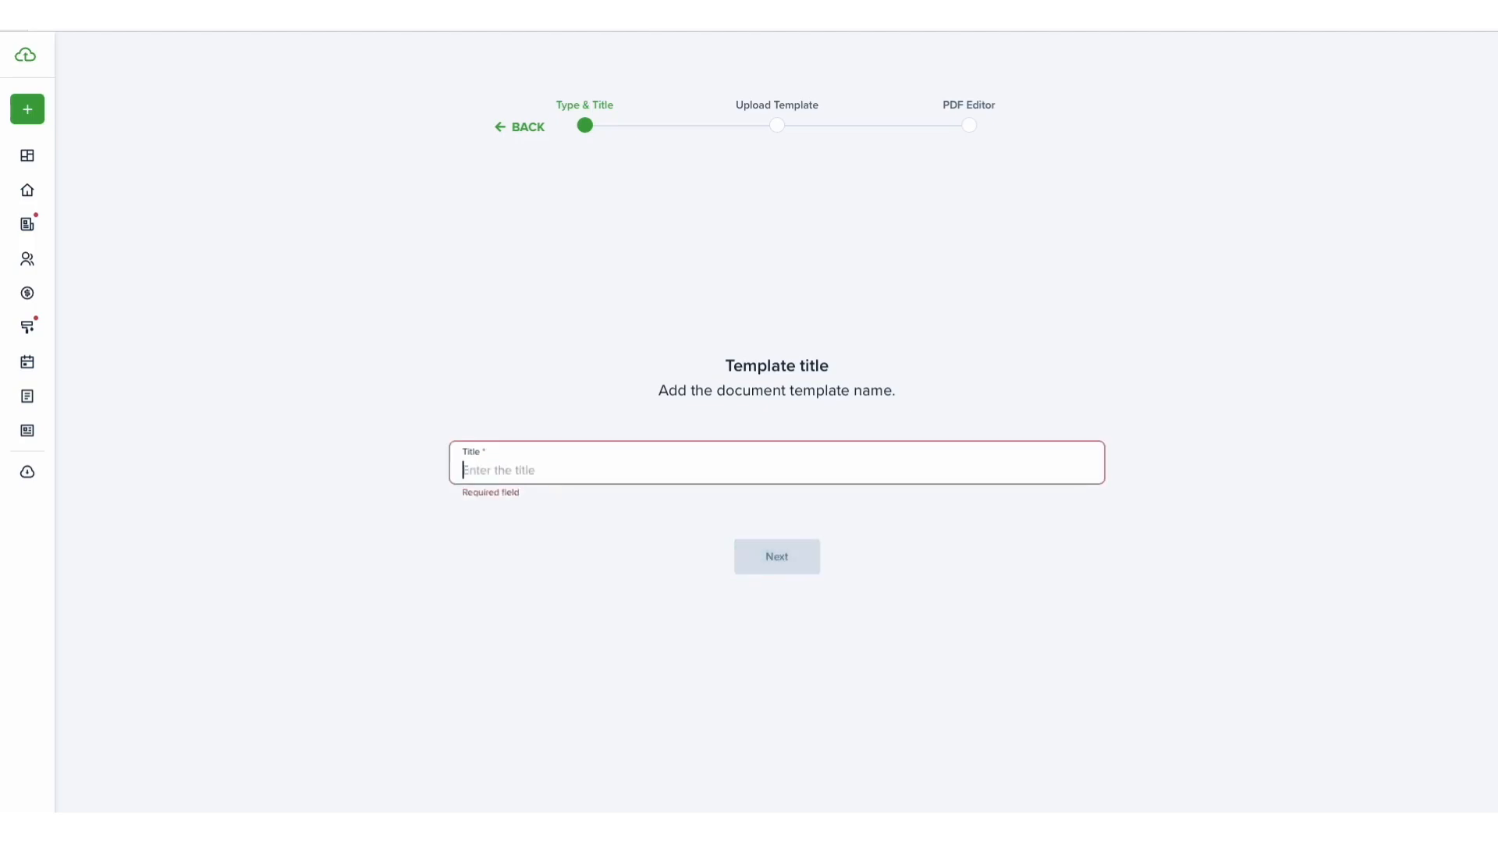
- Title the template TC Webinars Lease and continue
{"action": "type", "text": "TC Webinars Lease"}
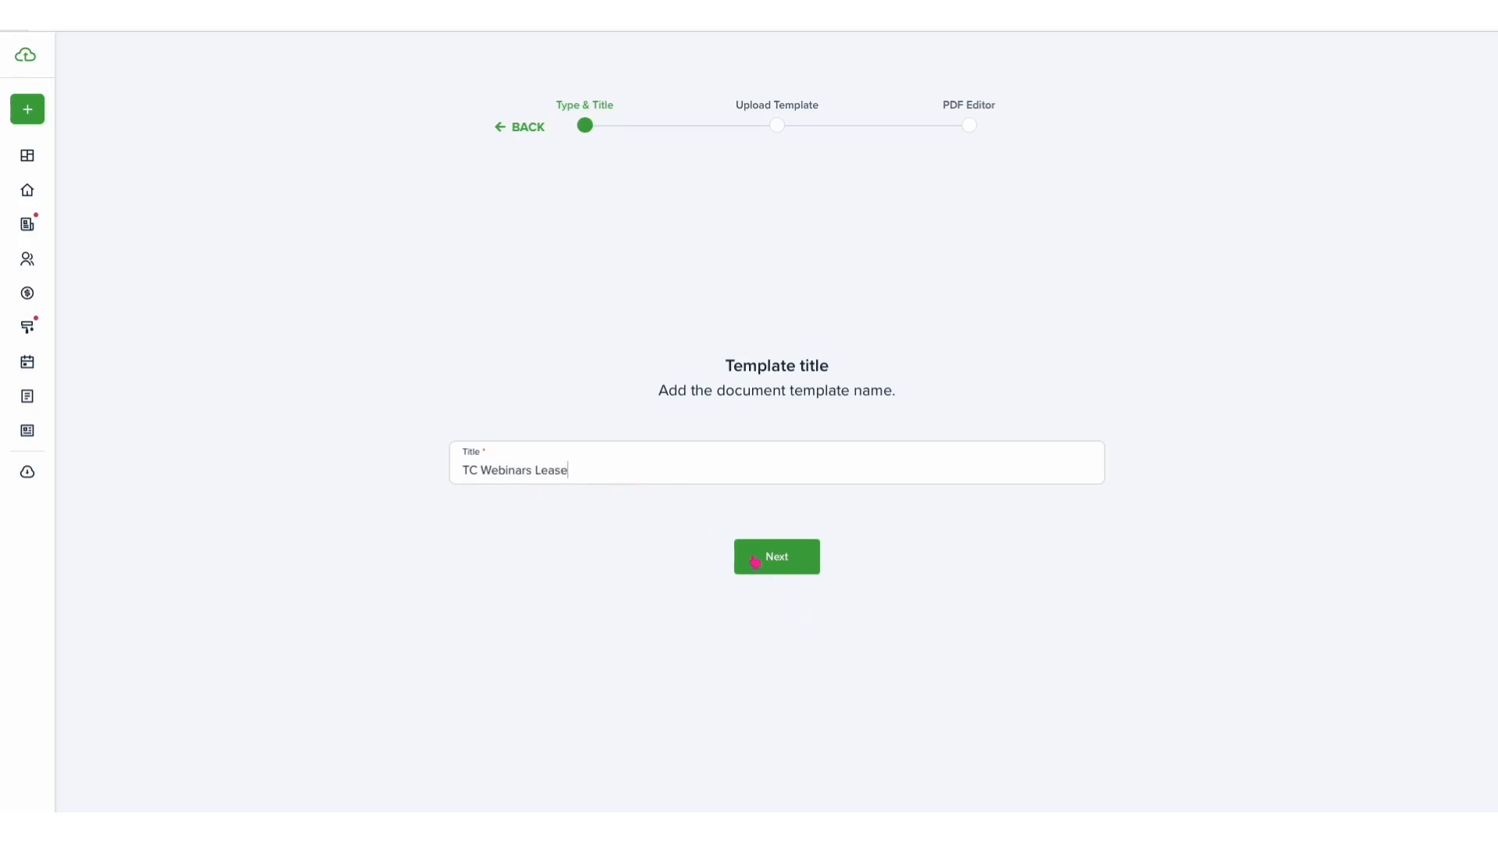
{"action": "left_click", "coordinate": [755, 560]}
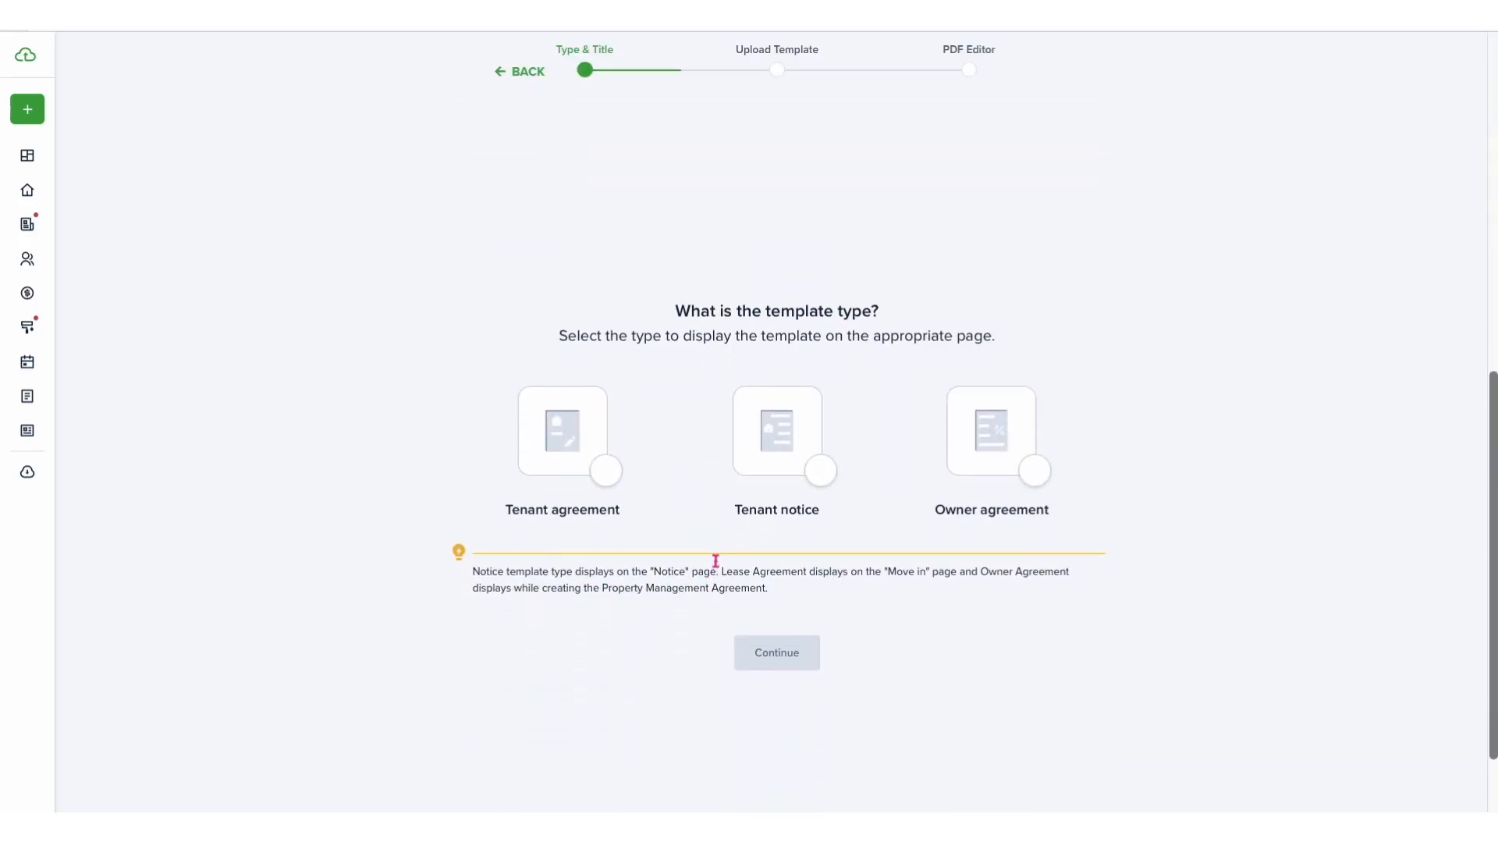
- Choose Tenant agreement as the template type and continue
{"action": "left_click", "coordinate": [606, 477]}
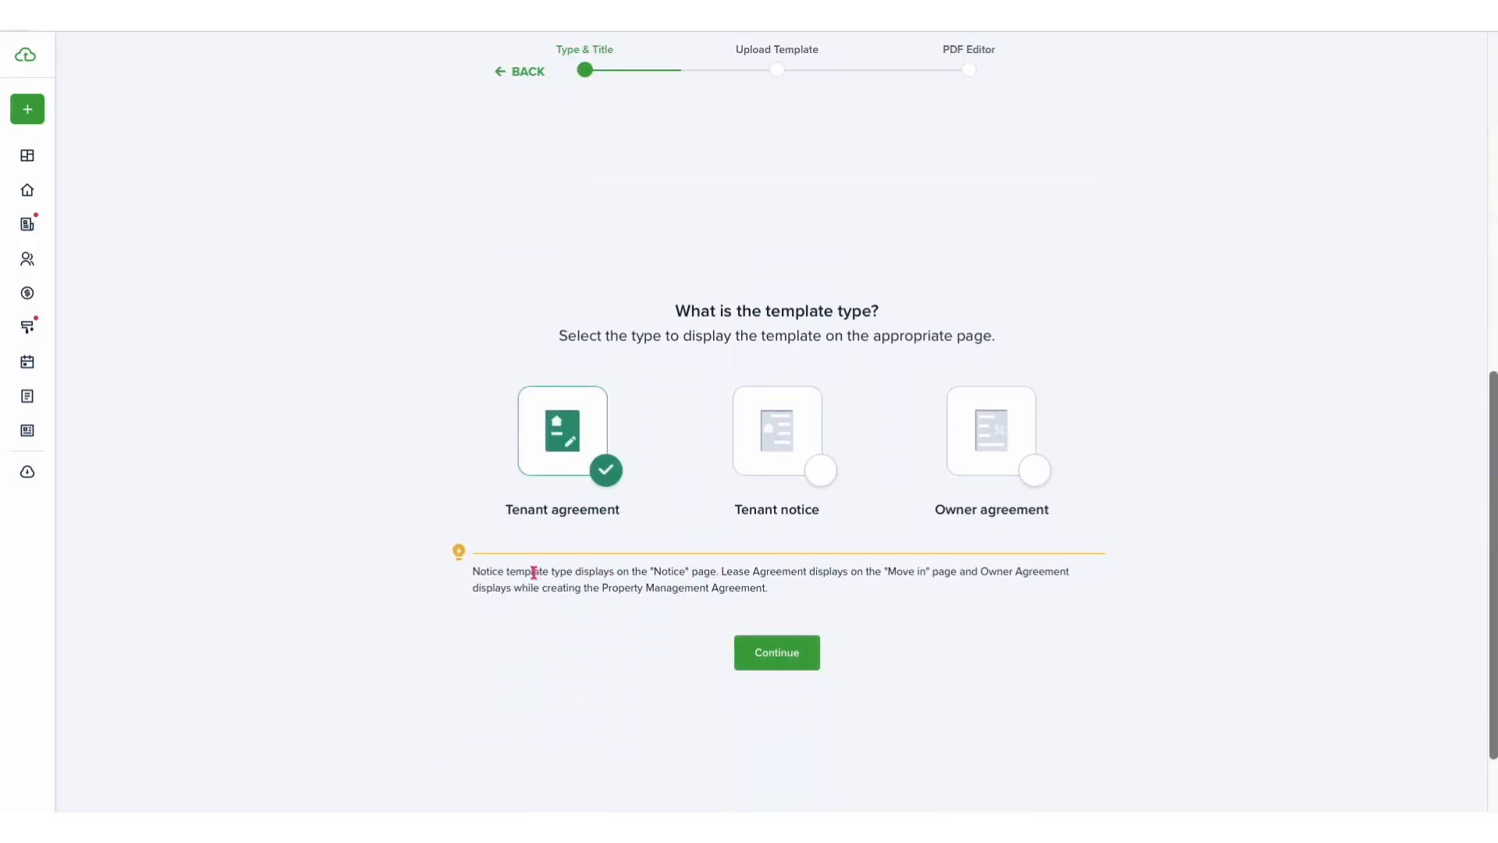
{"action": "left_click_drag", "start_coordinate": [722, 571], "coordinate": [950, 581]}
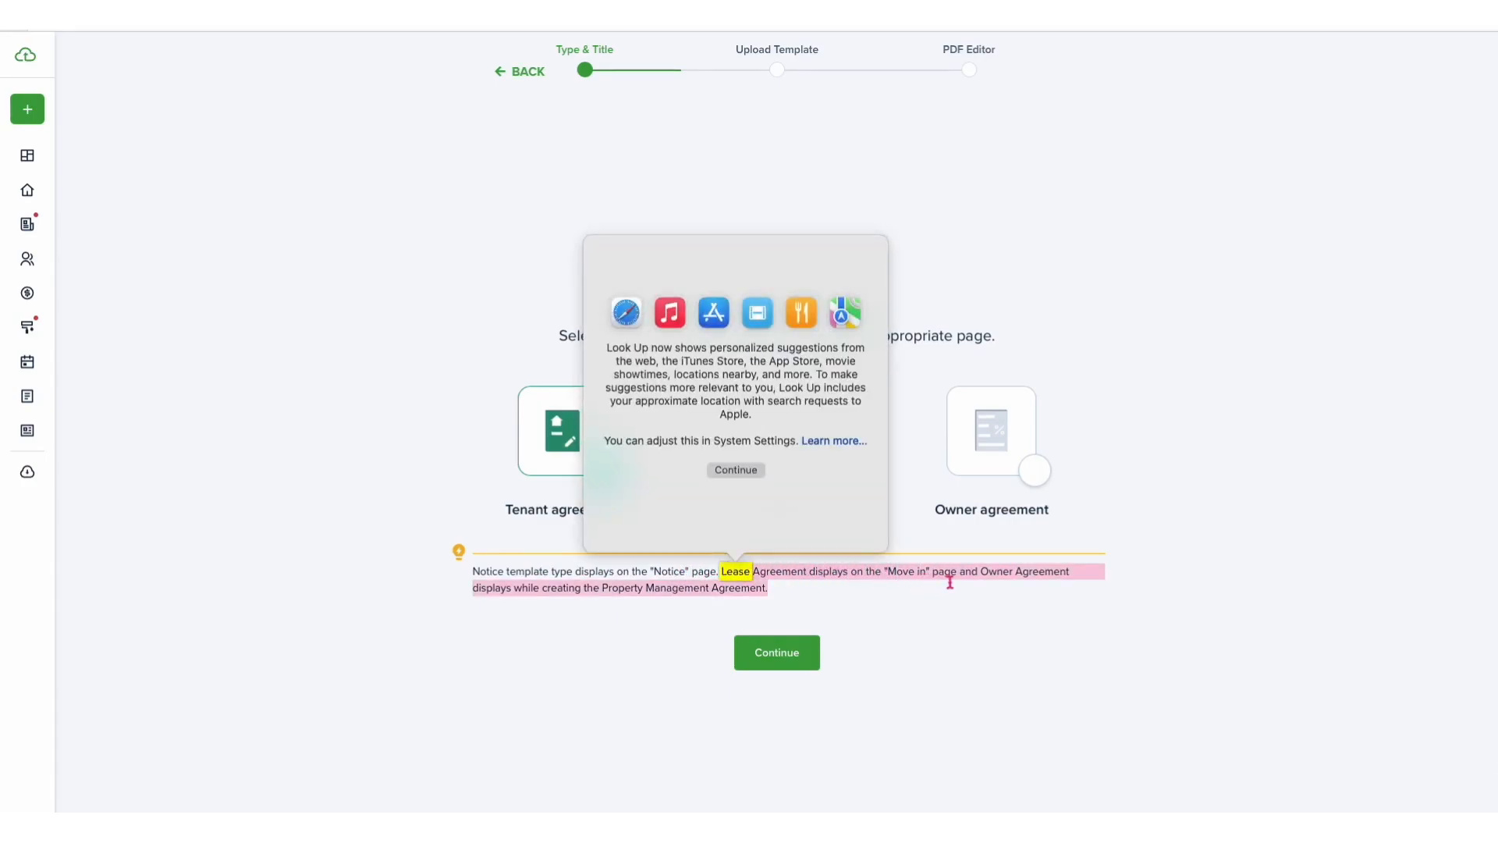
{"action": "left_click", "coordinate": [864, 593]}
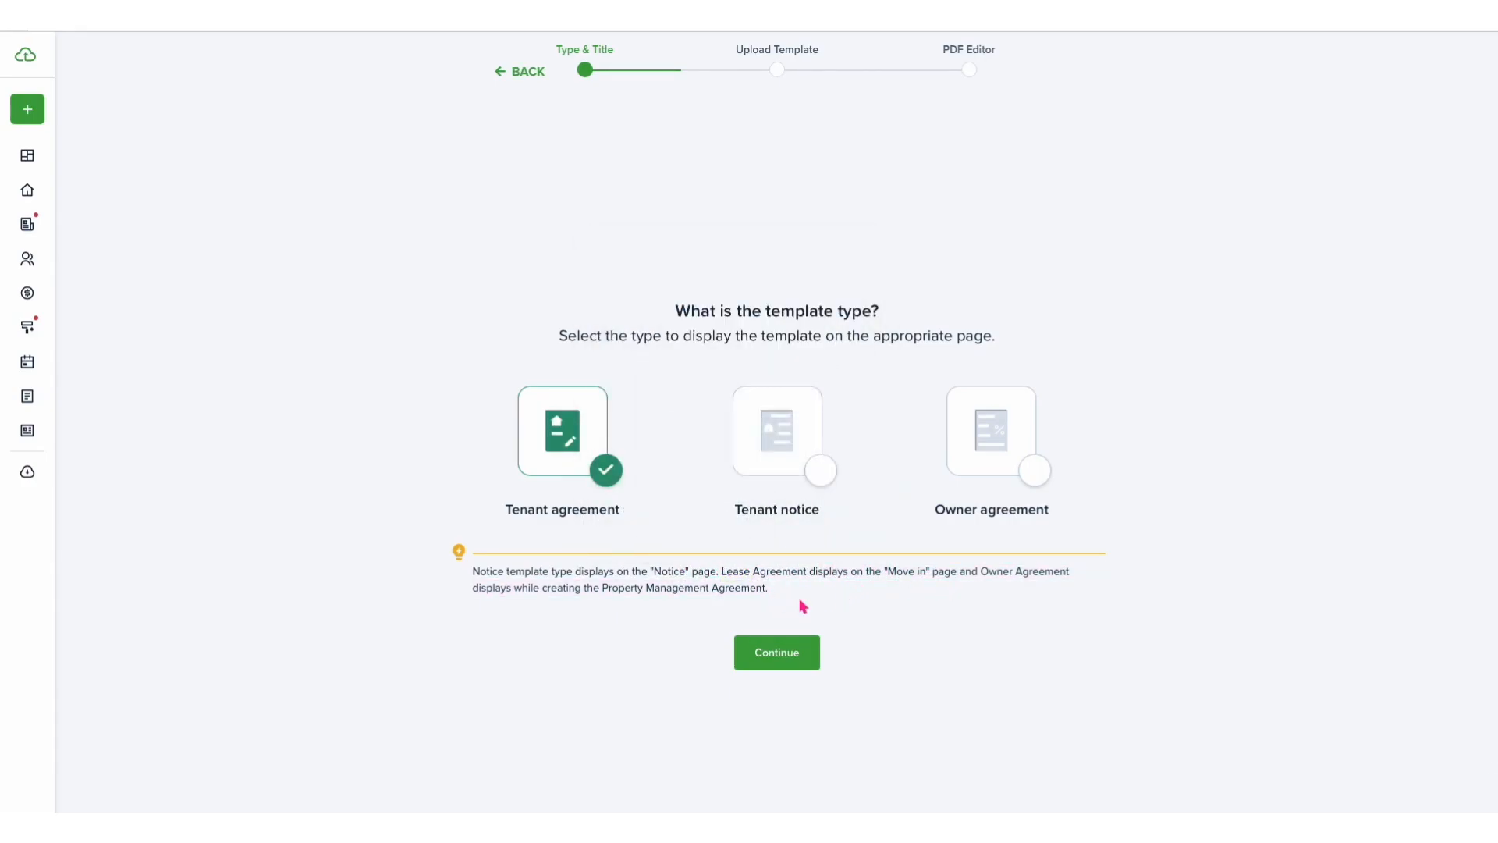
{"action": "left_click", "coordinate": [780, 661]}
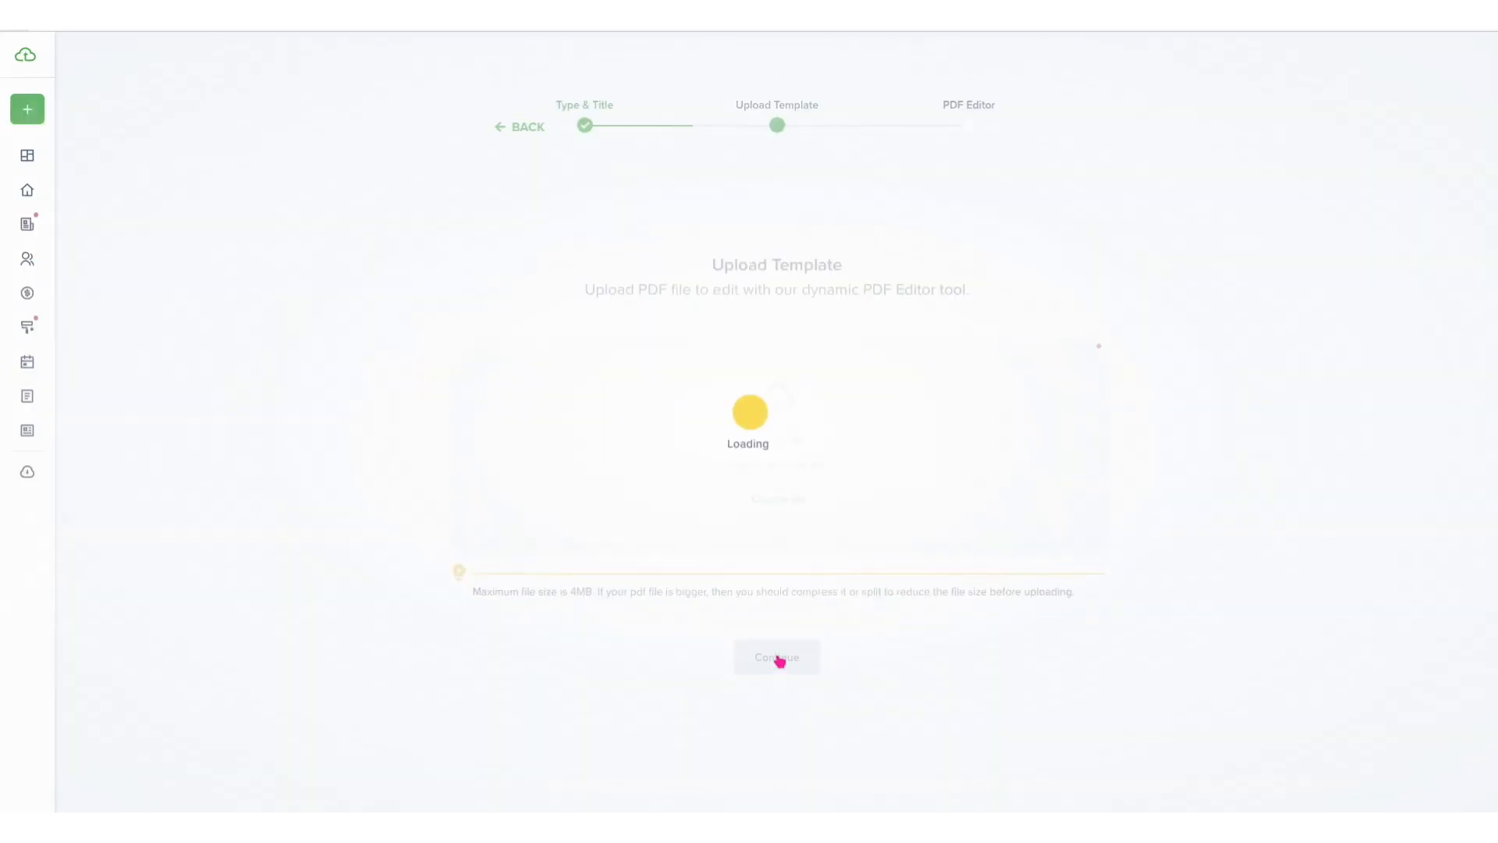
- Upload Fake Lease.pdf from the Webinars folder as the template file and continue to the PDF Editor
{"action": "left_click", "coordinate": [780, 500]}
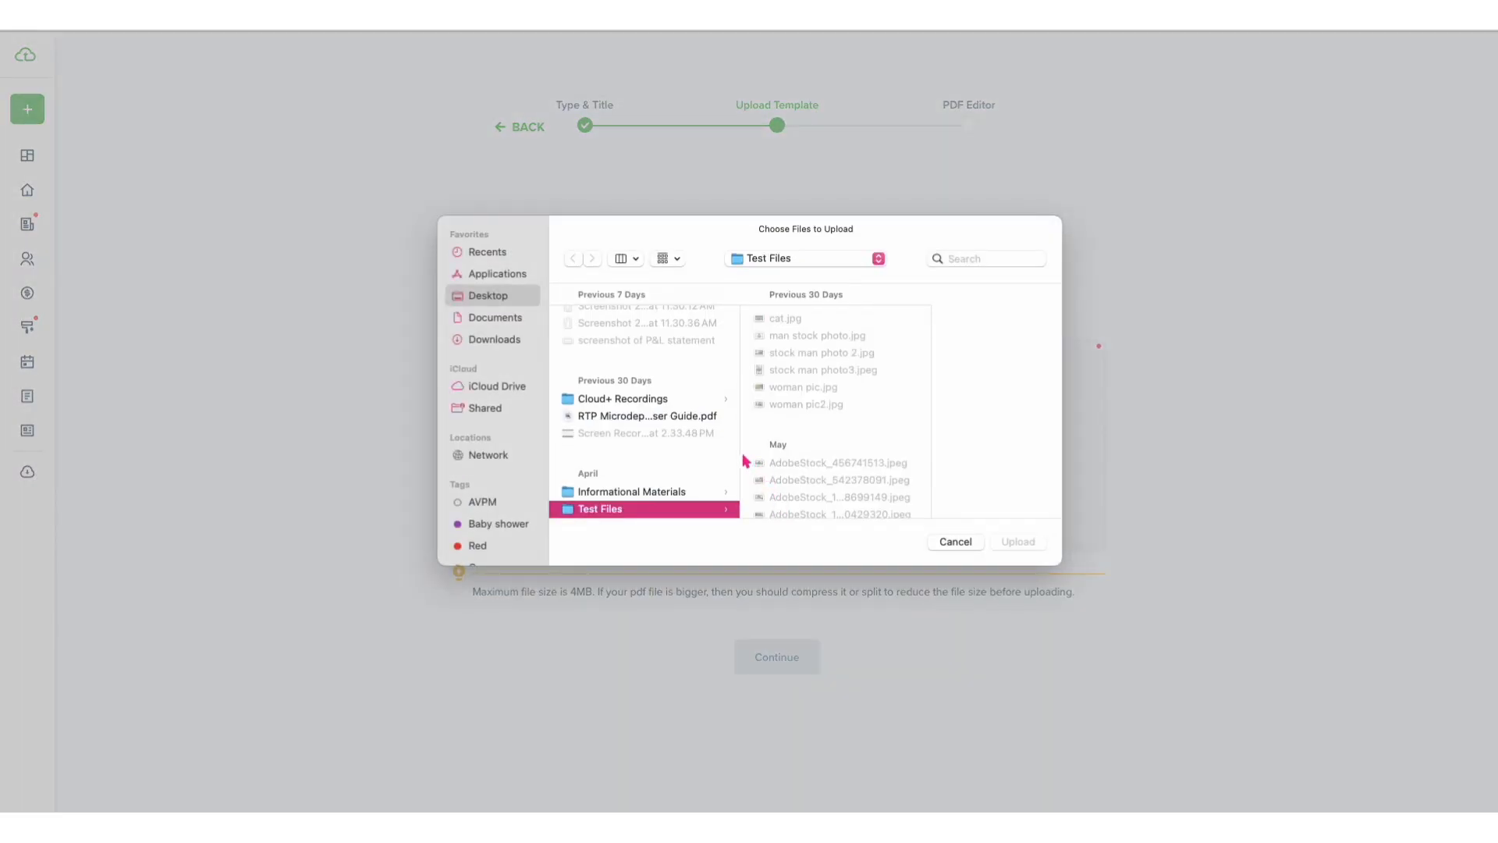
{"action": "scroll", "coordinate": [716, 457], "scroll_direction": "down", "scroll_amount": 3}
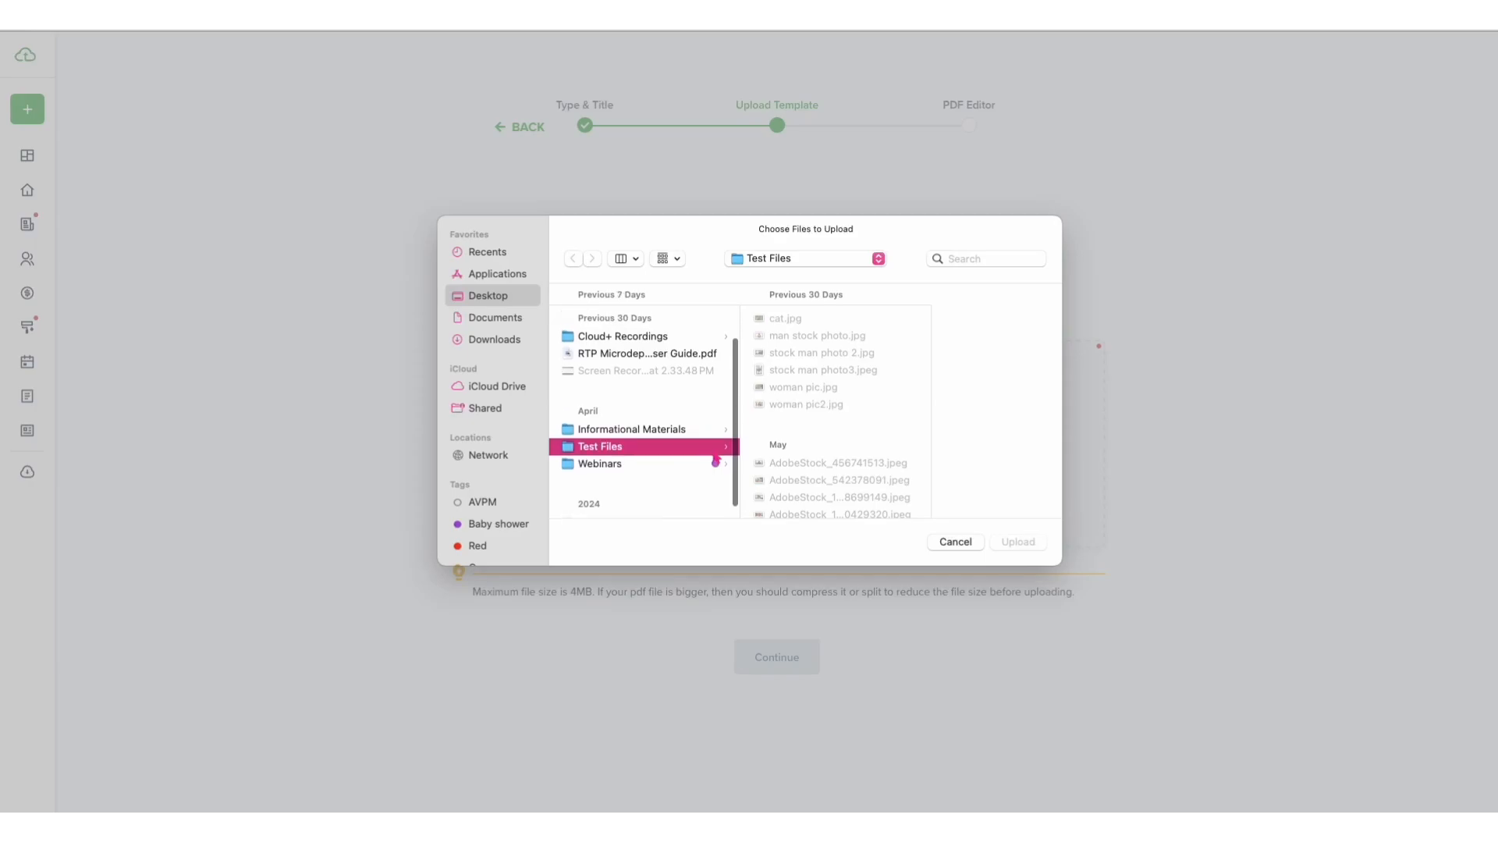
{"action": "left_click", "coordinate": [682, 430]}
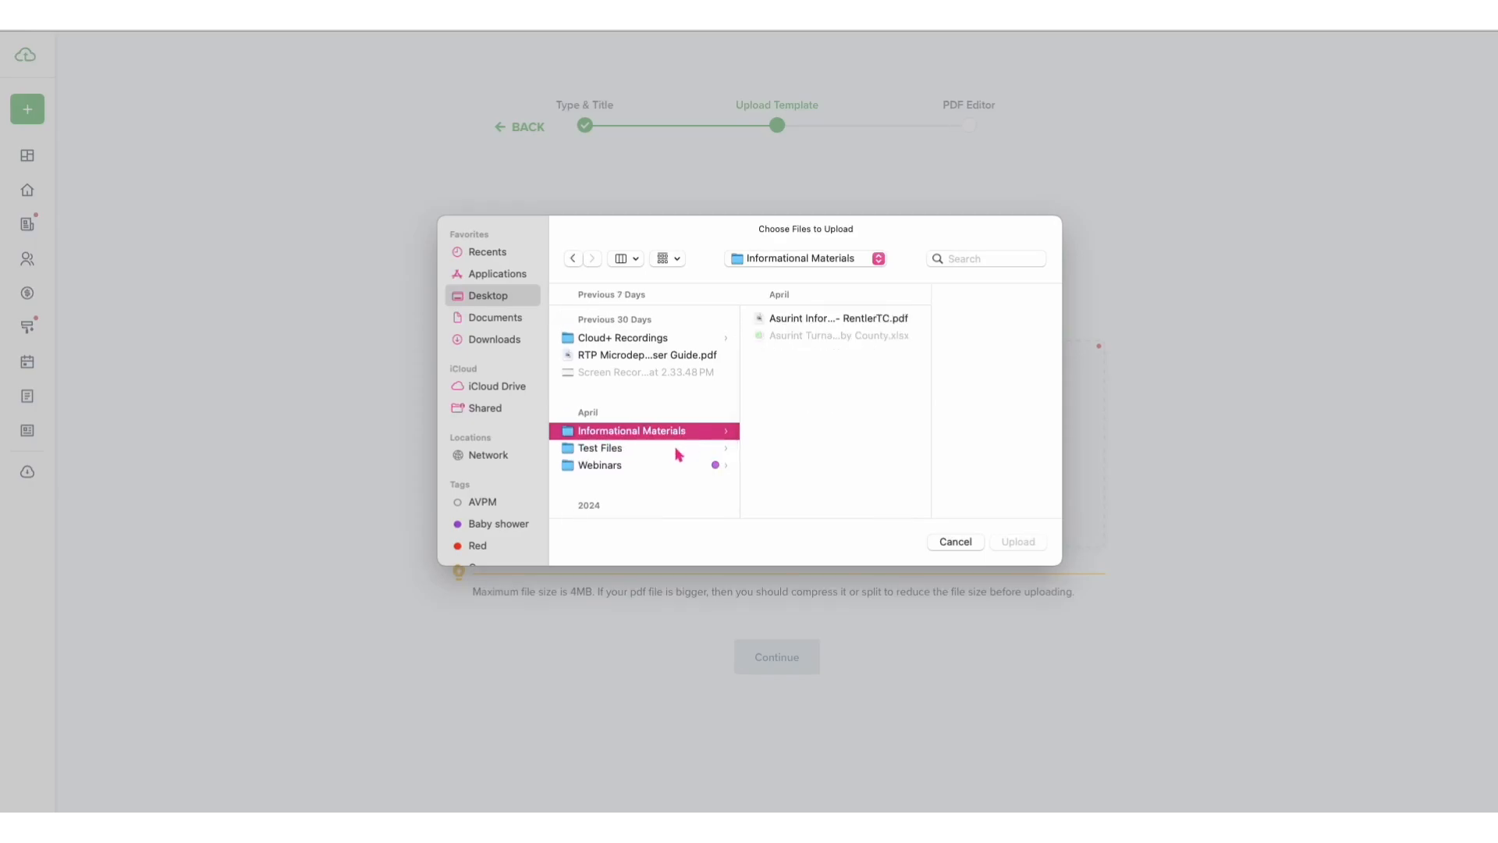
{"action": "left_click", "coordinate": [652, 468]}
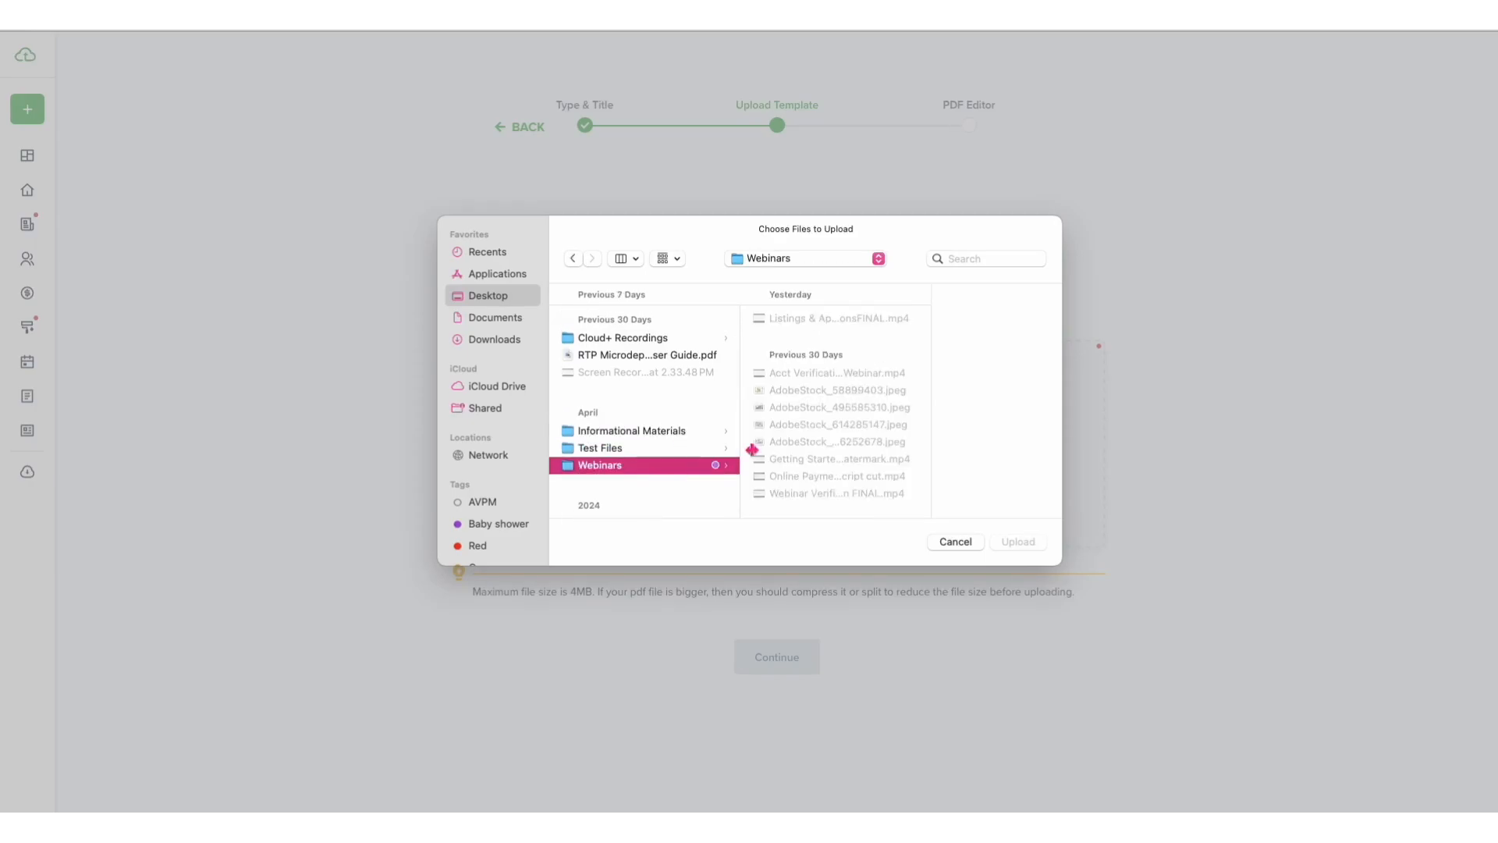
{"action": "scroll", "coordinate": [818, 426], "scroll_direction": "down", "scroll_amount": 2}
{"action": "left_click", "coordinate": [821, 434]}
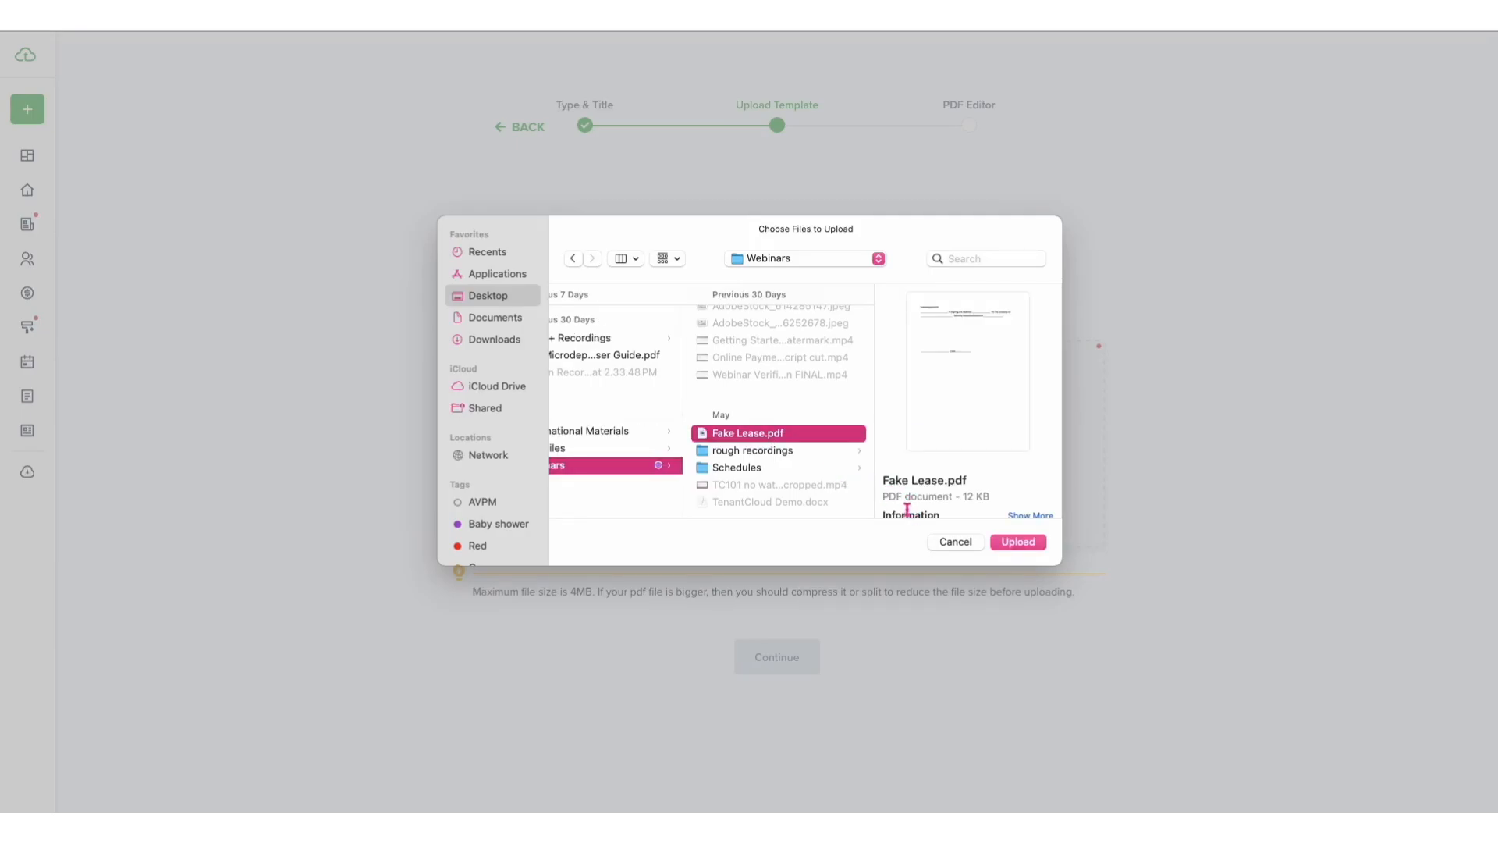
{"action": "left_click", "coordinate": [1018, 544]}
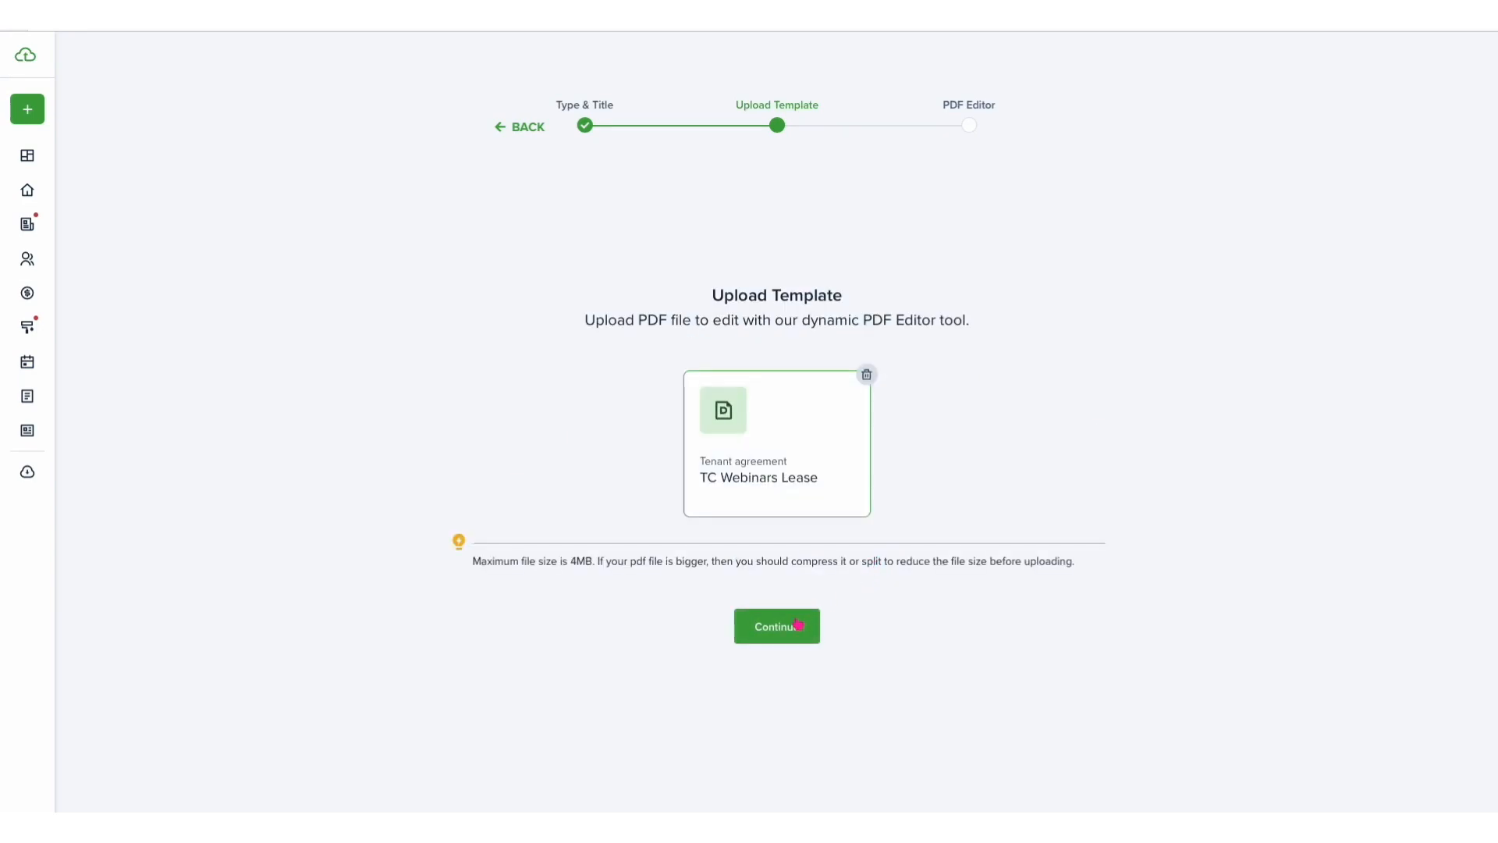
{"action": "left_click", "coordinate": [797, 625]}
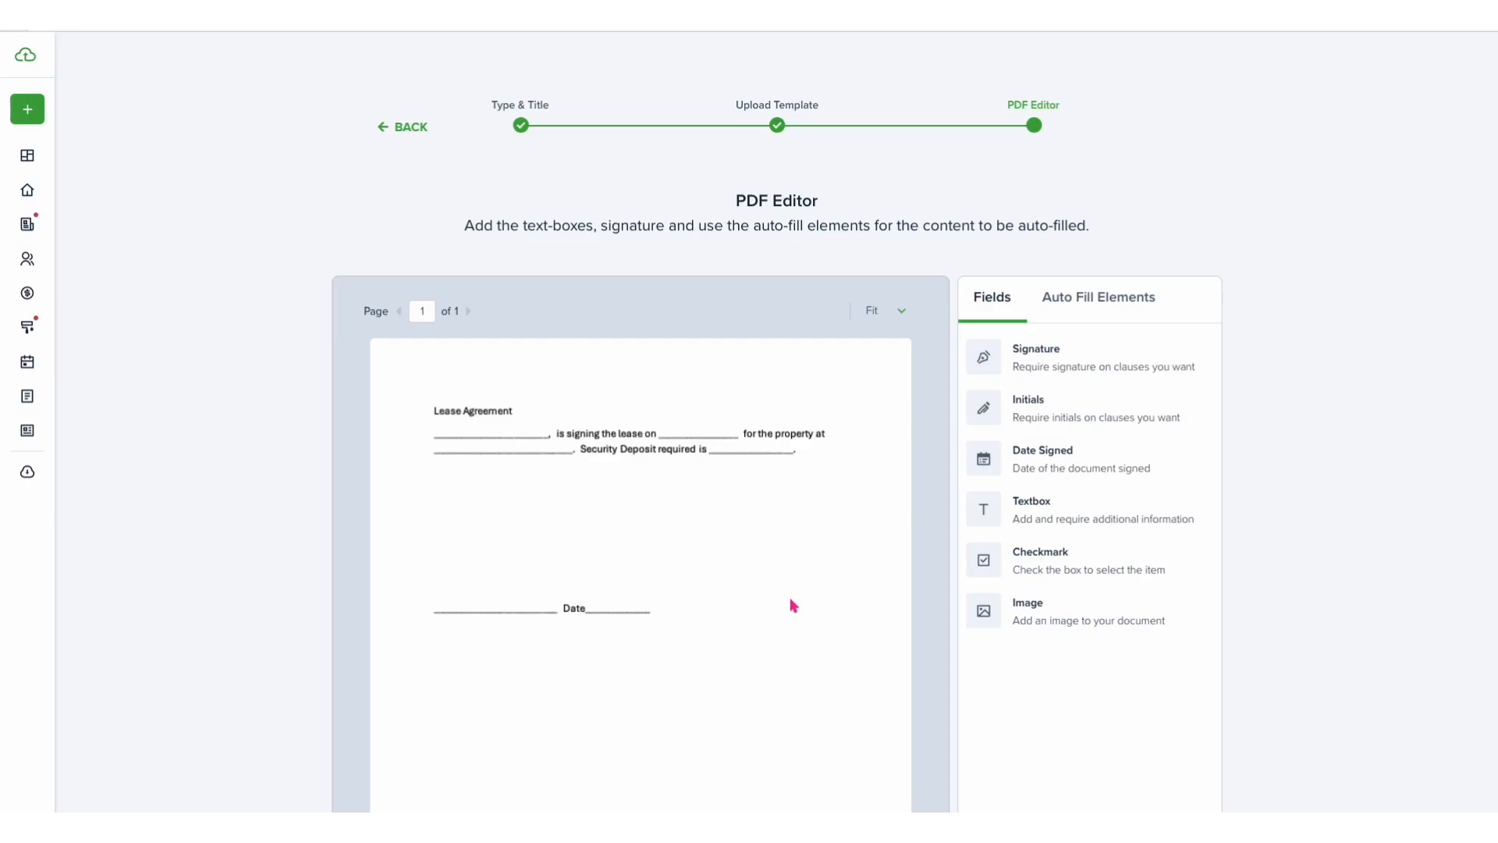
- Search the auto-fill elements for tenant and place Tenant full name on the blank before 'is signing the lease on'
{"action": "left_click", "coordinate": [1091, 313]}
{"action": "left_click", "coordinate": [1031, 344]}
{"action": "type", "text": "tenant"}
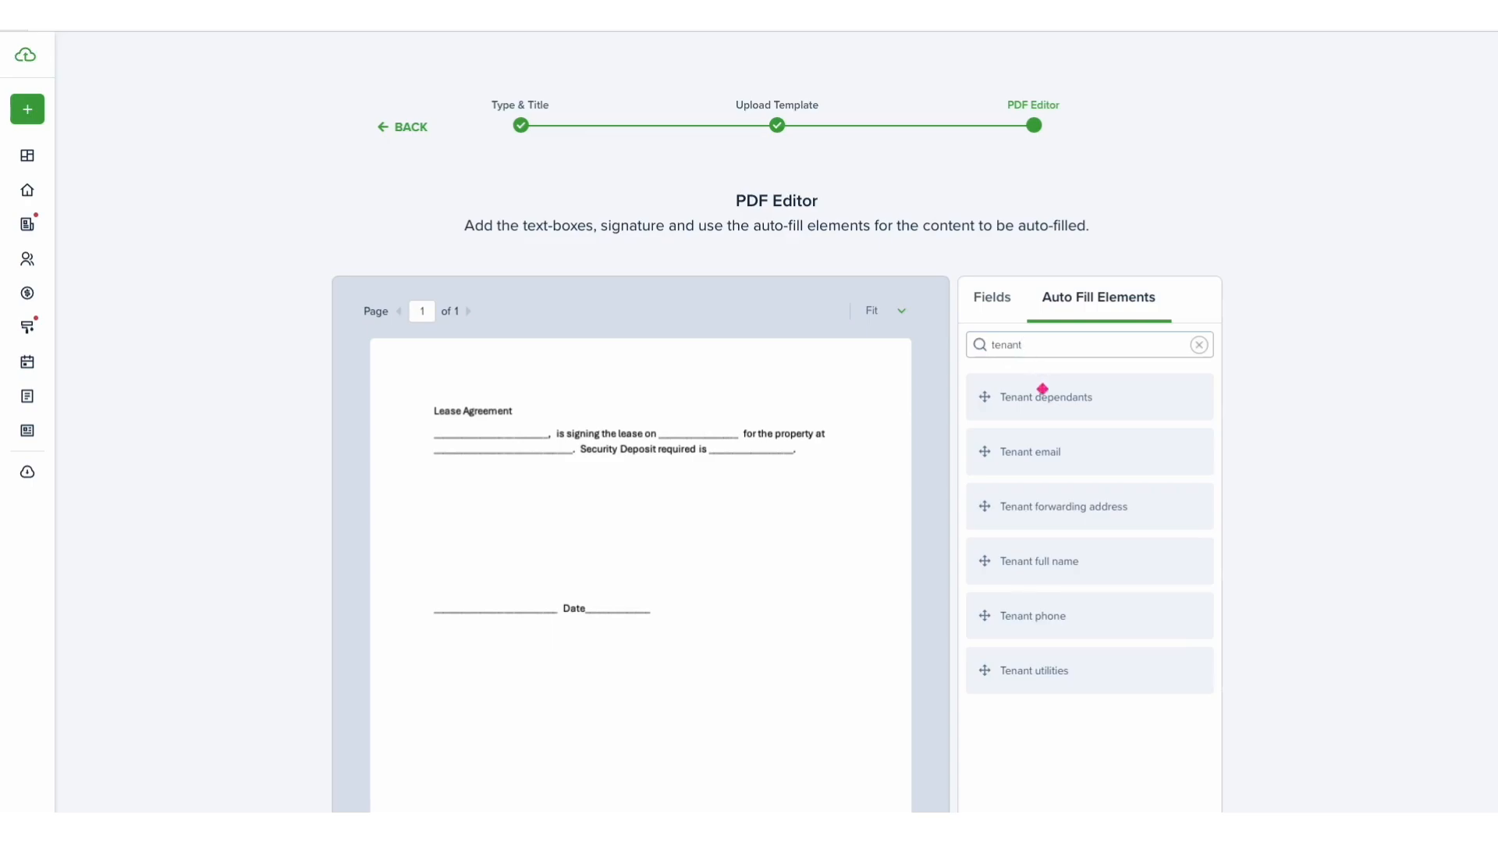
{"action": "left_click_drag", "start_coordinate": [1054, 569], "coordinate": [535, 455]}
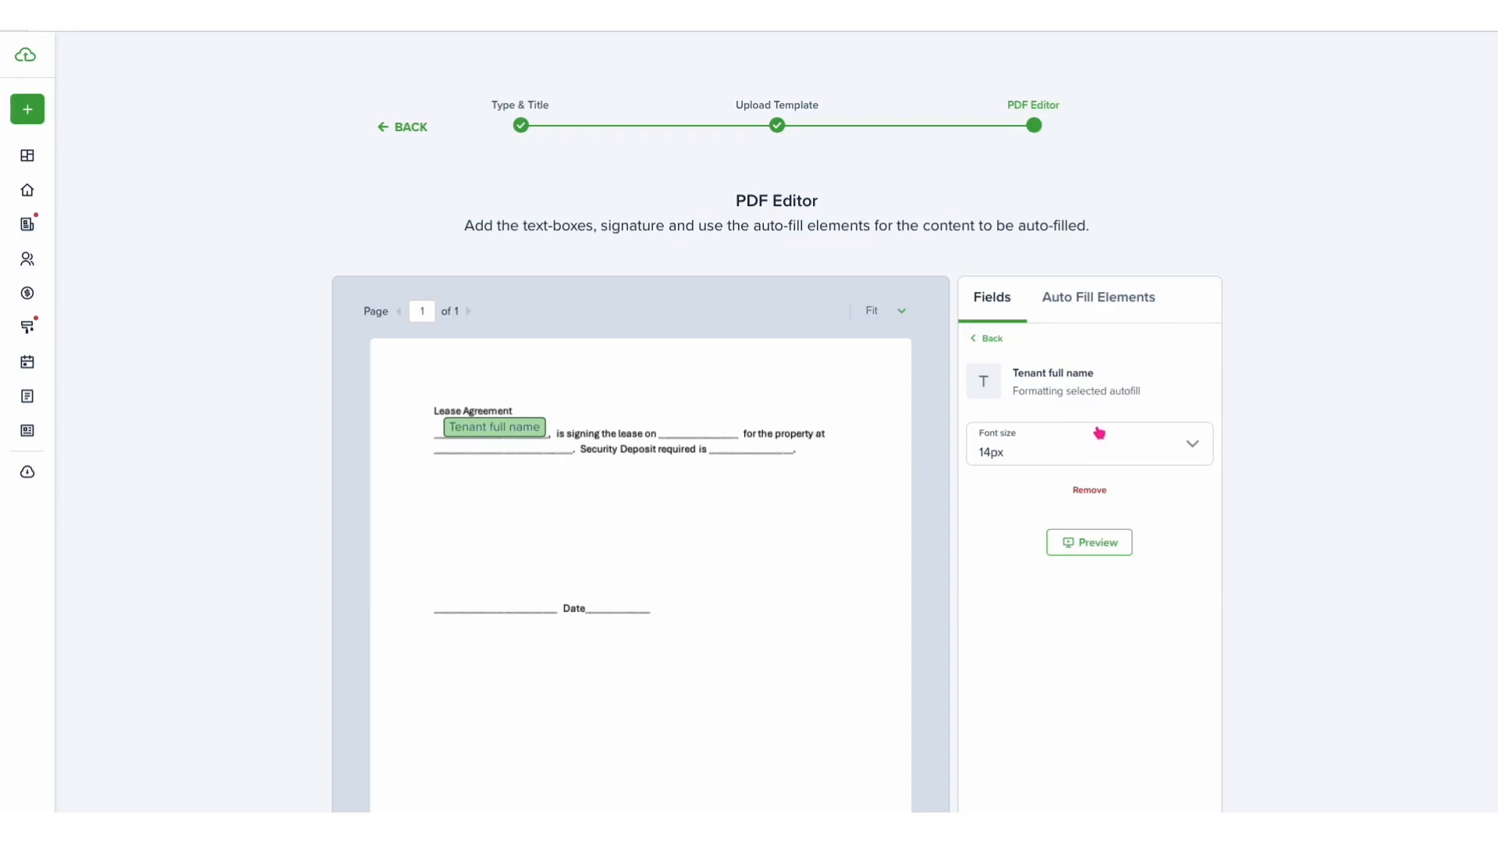
{"action": "left_click", "coordinate": [994, 338]}
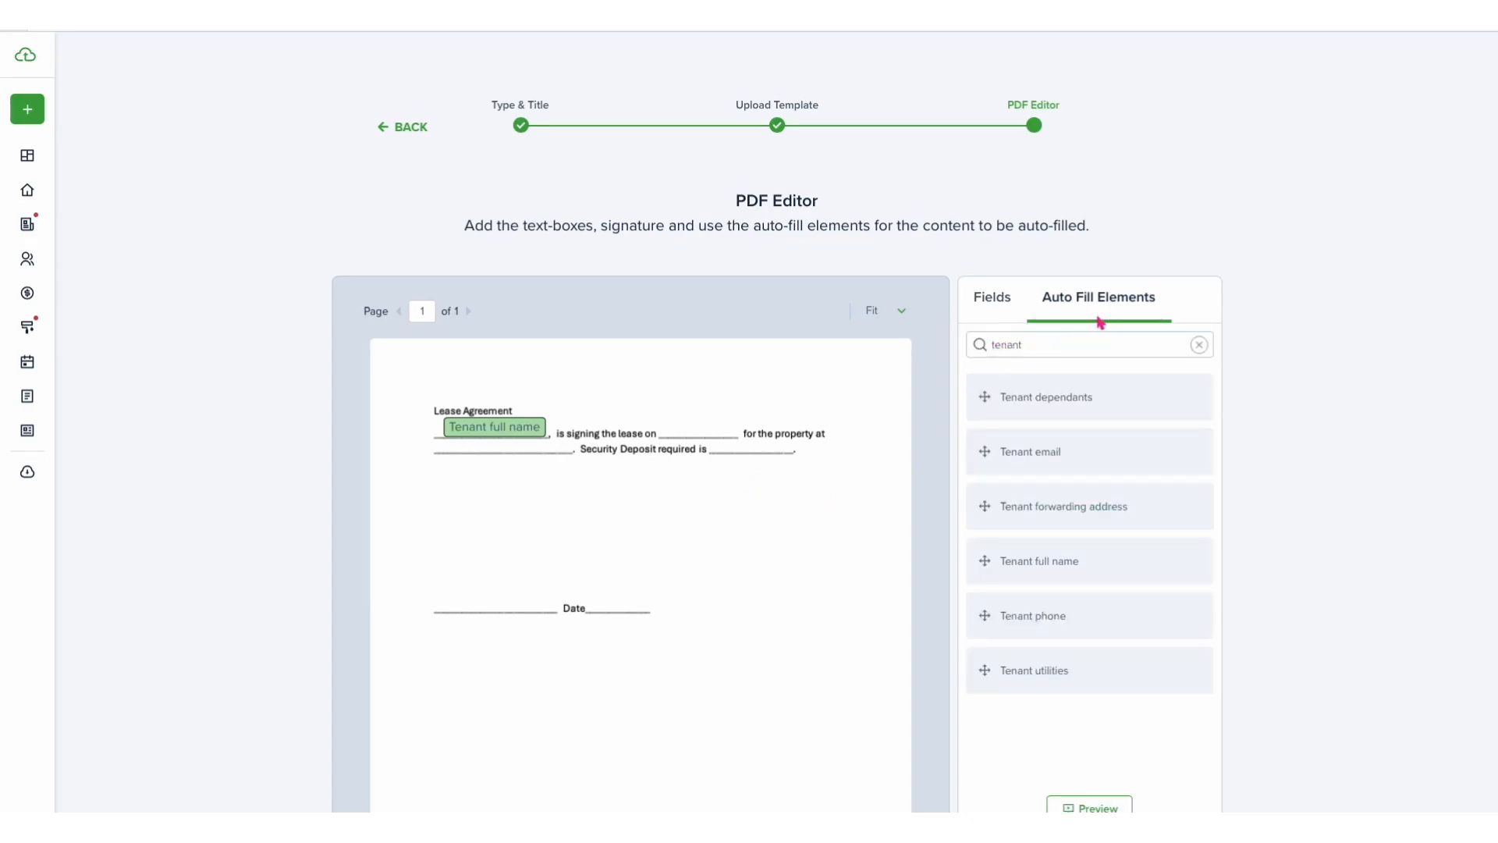
- Search the auto-fill elements for date and place Today's date on the blank after 'is signing the lease on'
{"action": "left_click", "coordinate": [1025, 344]}
{"action": "left_click", "coordinate": [1198, 345]}
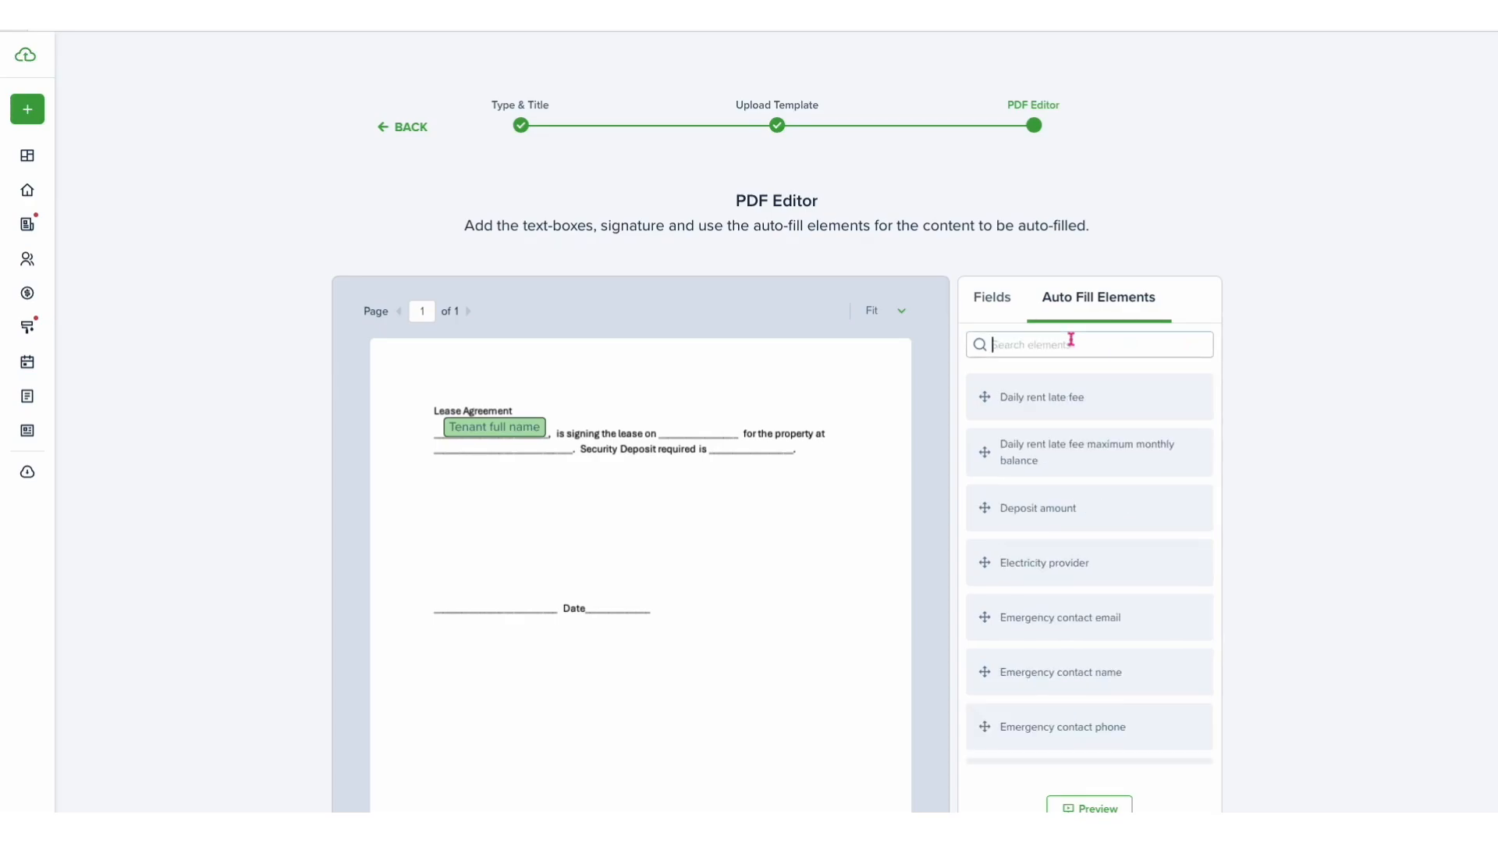
{"action": "type", "text": "lease"}
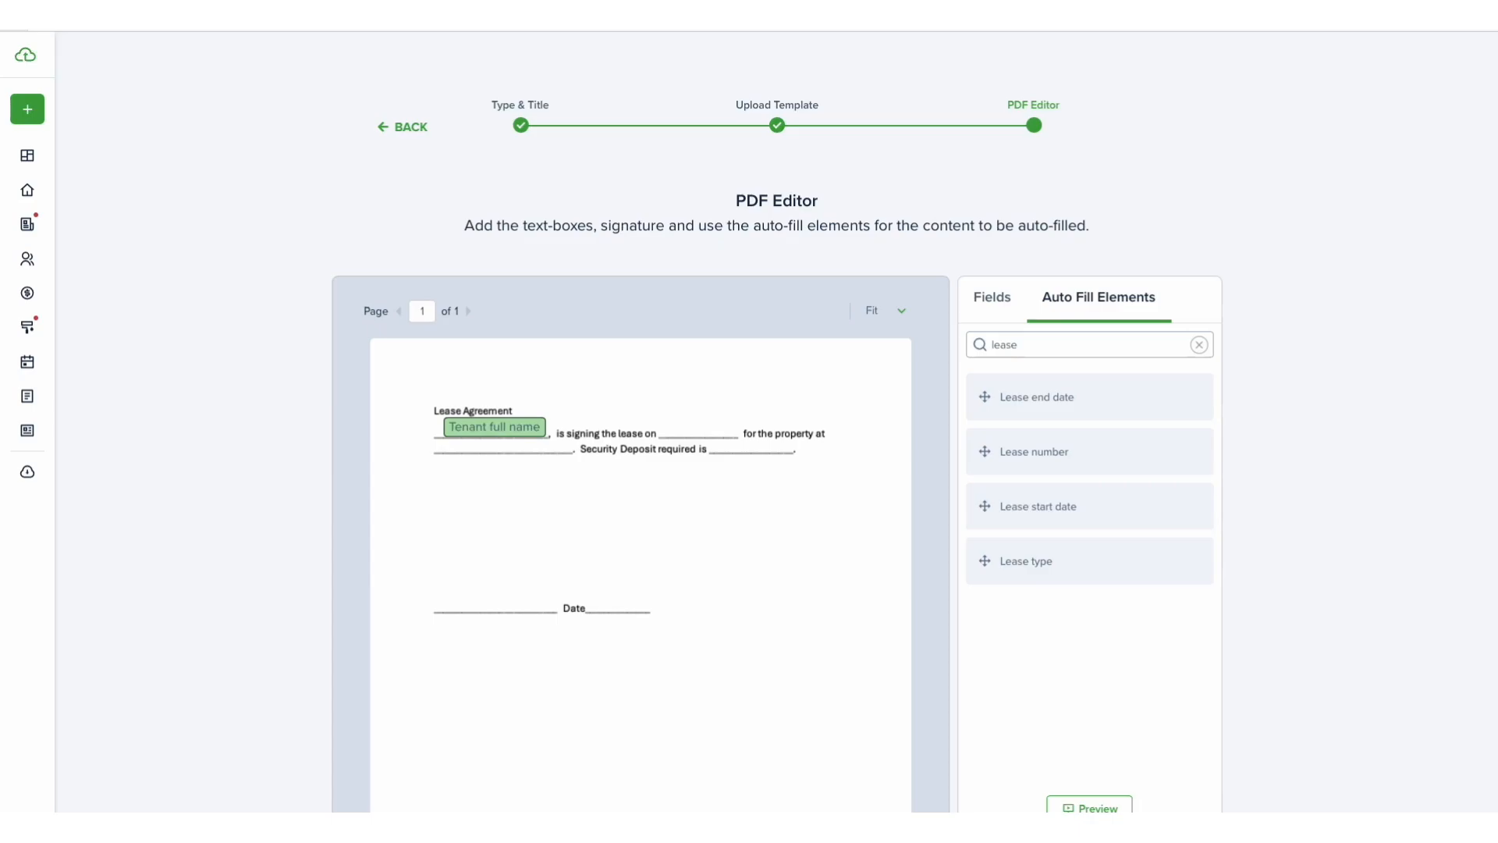
{"action": "key", "text": "BackSpace"}
{"action": "key", "text": "BackSpace"}
{"action": "key", "text": "BackSpace"}
{"action": "key", "text": "BackSpace"}
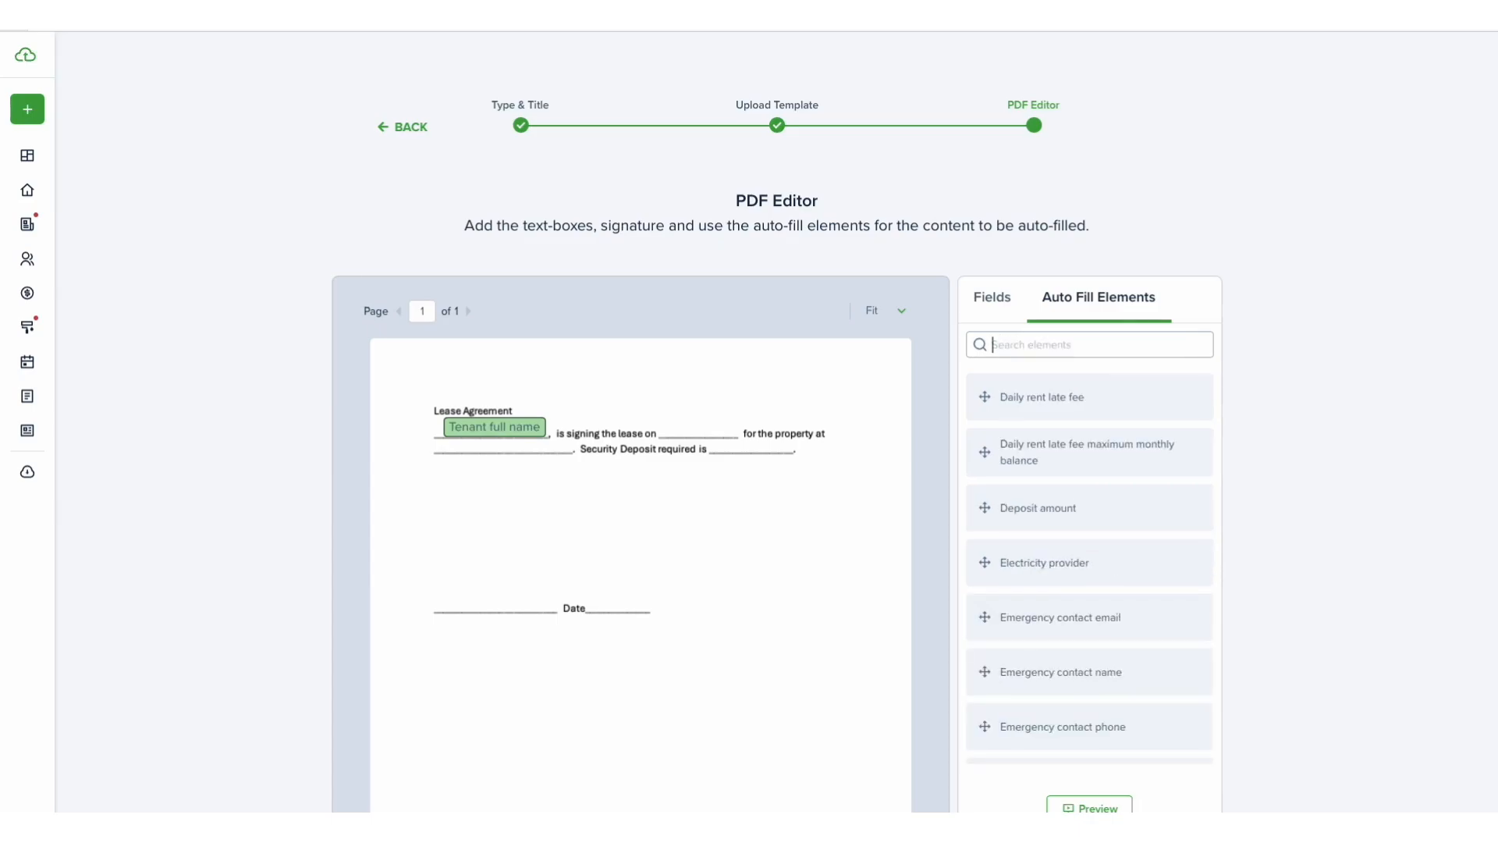
{"action": "type", "text": "date"}
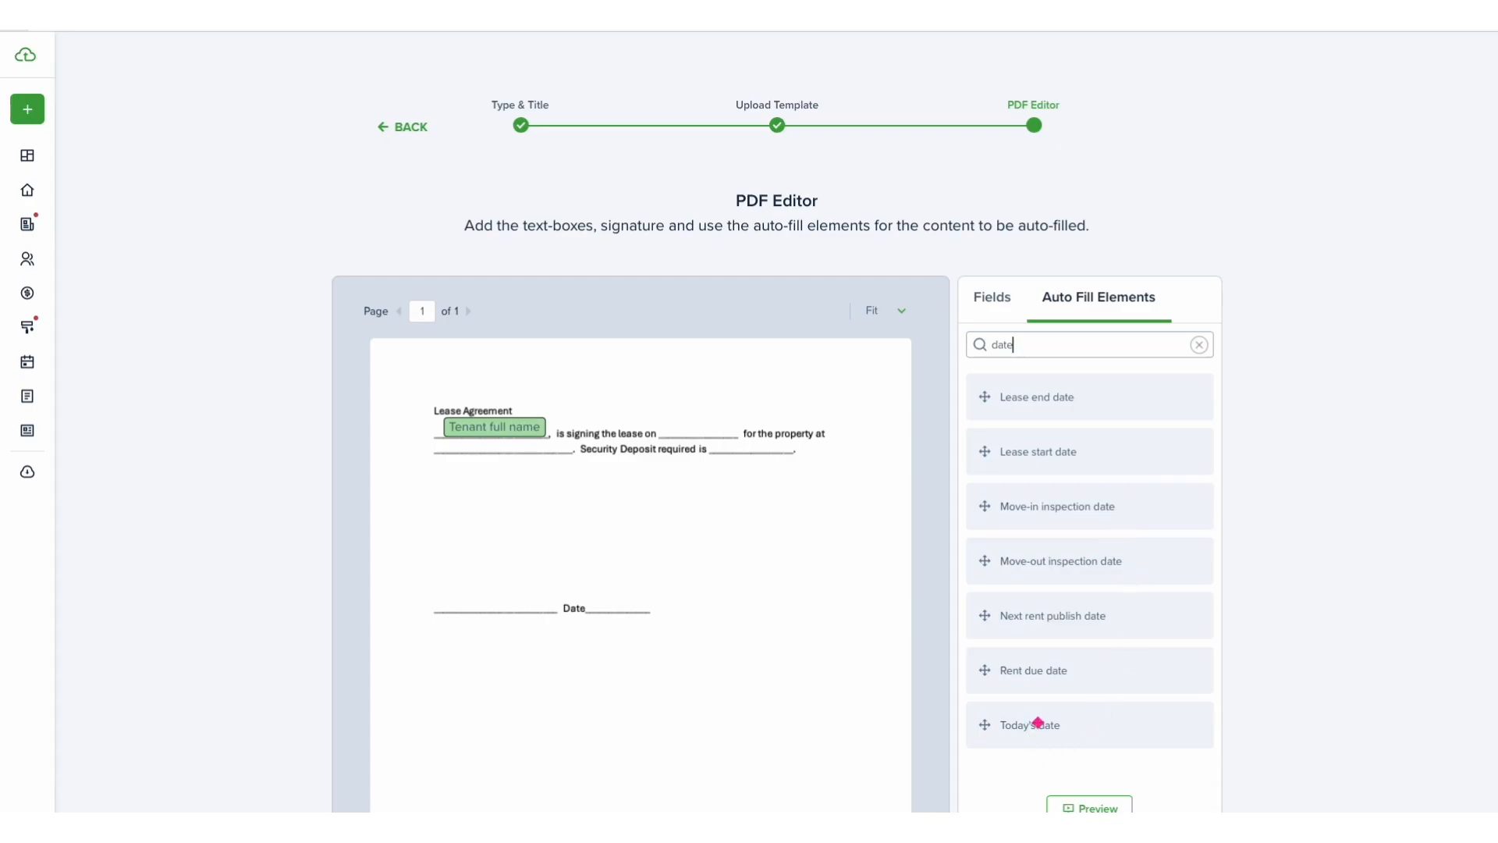
{"action": "left_click_drag", "start_coordinate": [1037, 723], "coordinate": [734, 440]}
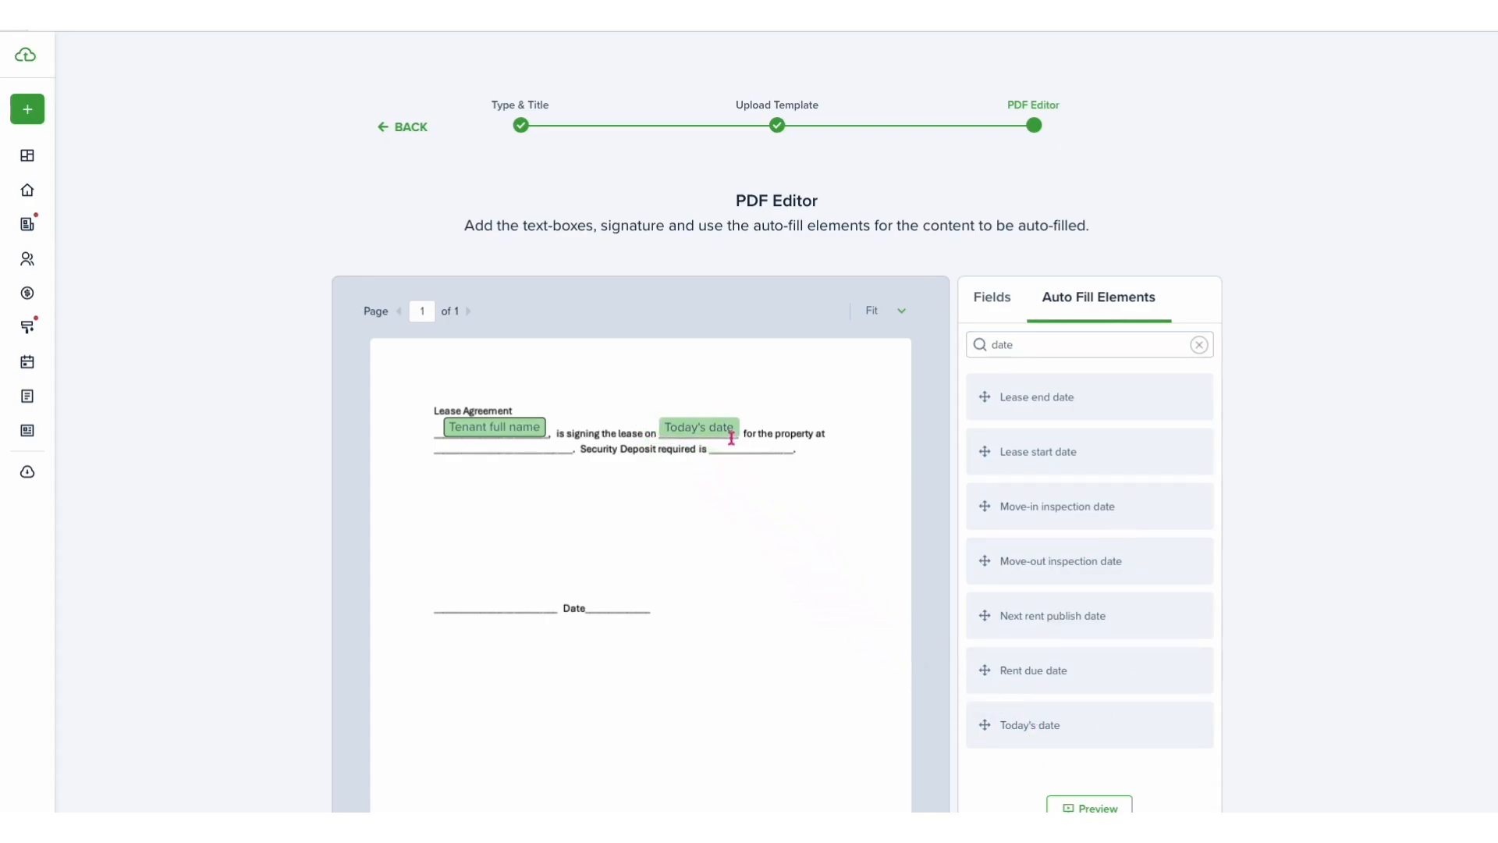
- Set the Today's date element's font size to 12px
{"action": "left_click", "coordinate": [1148, 440]}
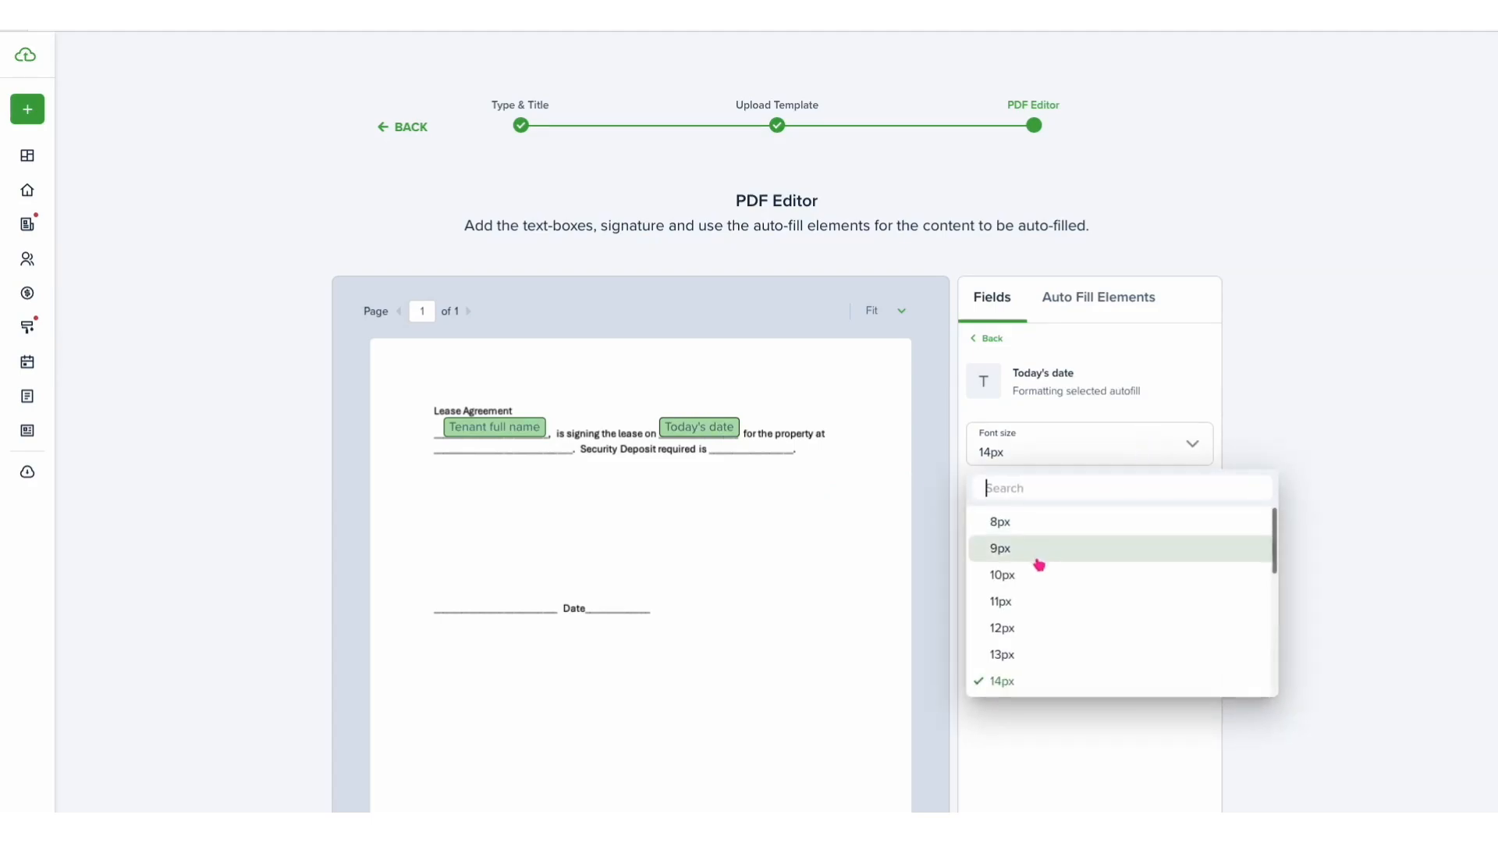
{"action": "left_click", "coordinate": [1025, 637]}
- Select the Tenant full name element and reduce its font size
{"action": "left_click", "coordinate": [511, 429]}
{"action": "left_click", "coordinate": [1053, 452]}
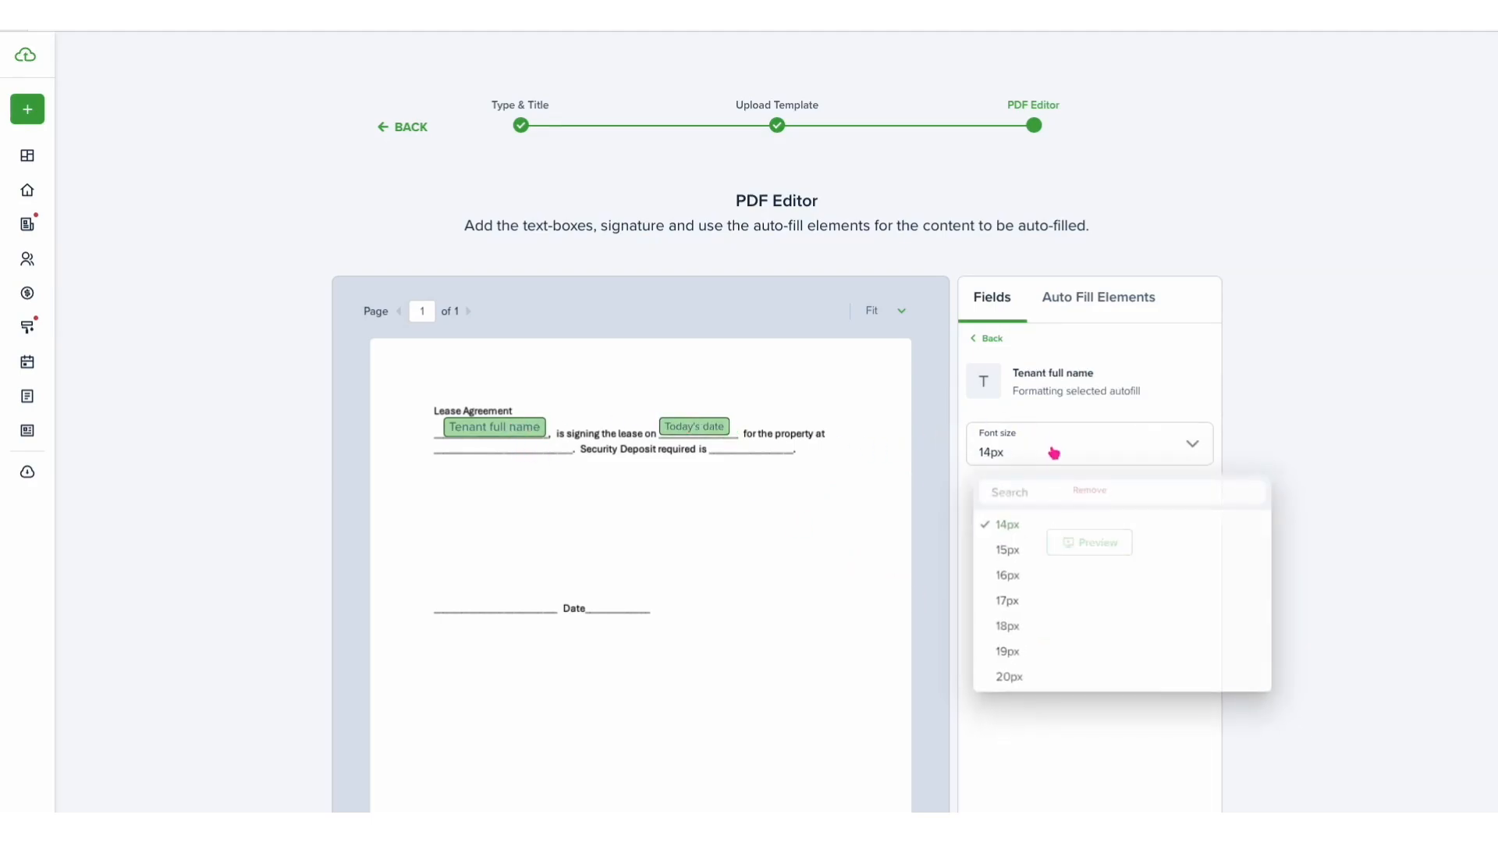
{"action": "scroll", "coordinate": [1020, 571], "scroll_direction": "up", "scroll_amount": 1}
{"action": "scroll", "coordinate": [1019, 572], "scroll_direction": "up", "scroll_amount": 1}
{"action": "left_click", "coordinate": [1011, 572]}
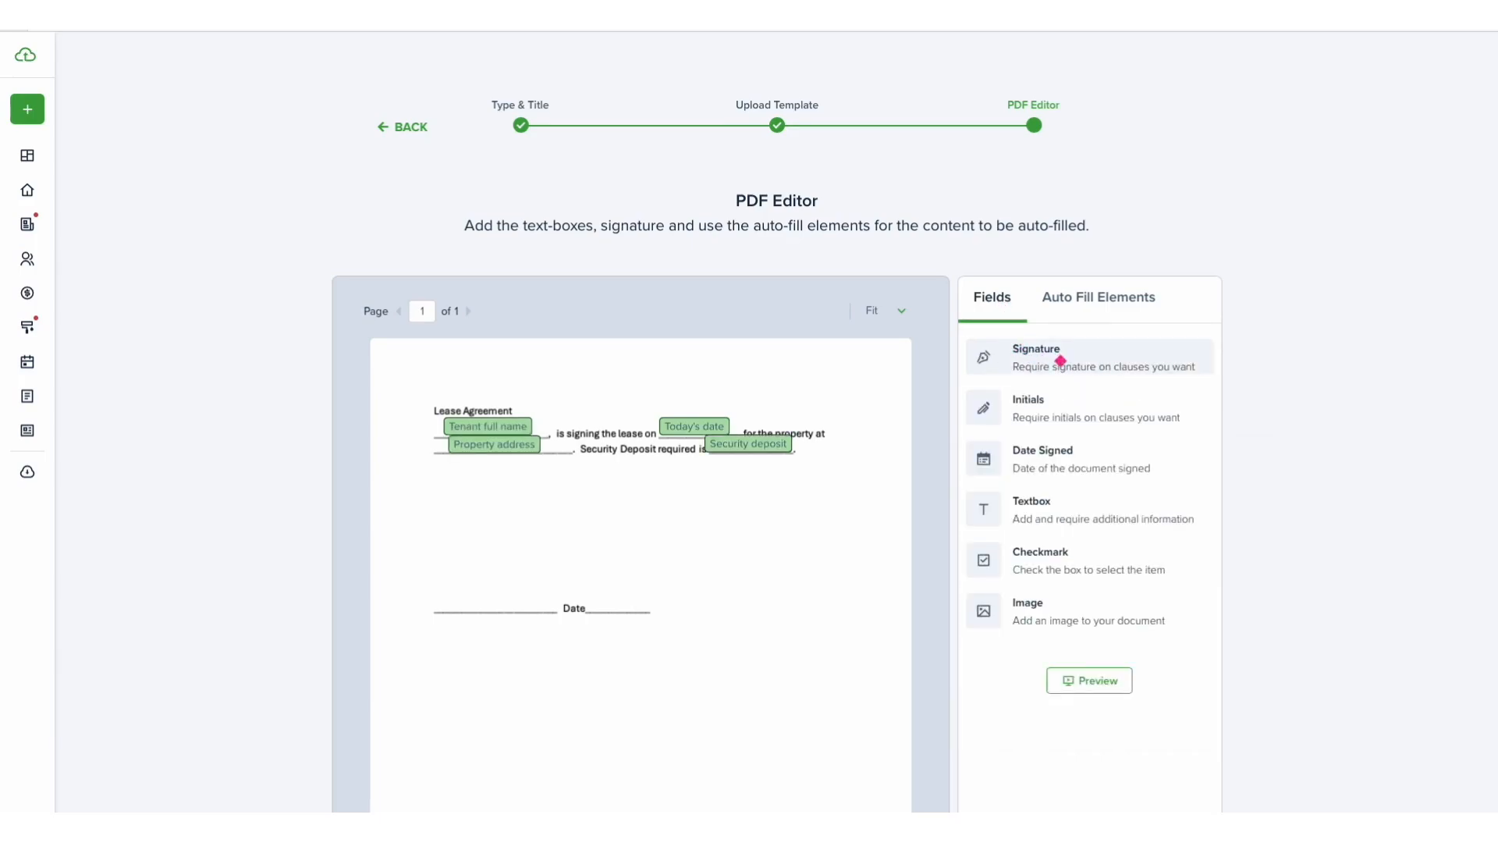
- Place a Signature field on the signature line and set the Date Signed field's font size to 12px
{"action": "mouse_move", "coordinate": [1049, 362]}
{"action": "left_mouse_down"}
{"action": "mouse_move", "coordinate": [863, 438]}
{"action": "mouse_move", "coordinate": [725, 539]}
{"action": "mouse_move", "coordinate": [512, 599]}
{"action": "left_mouse_up"}
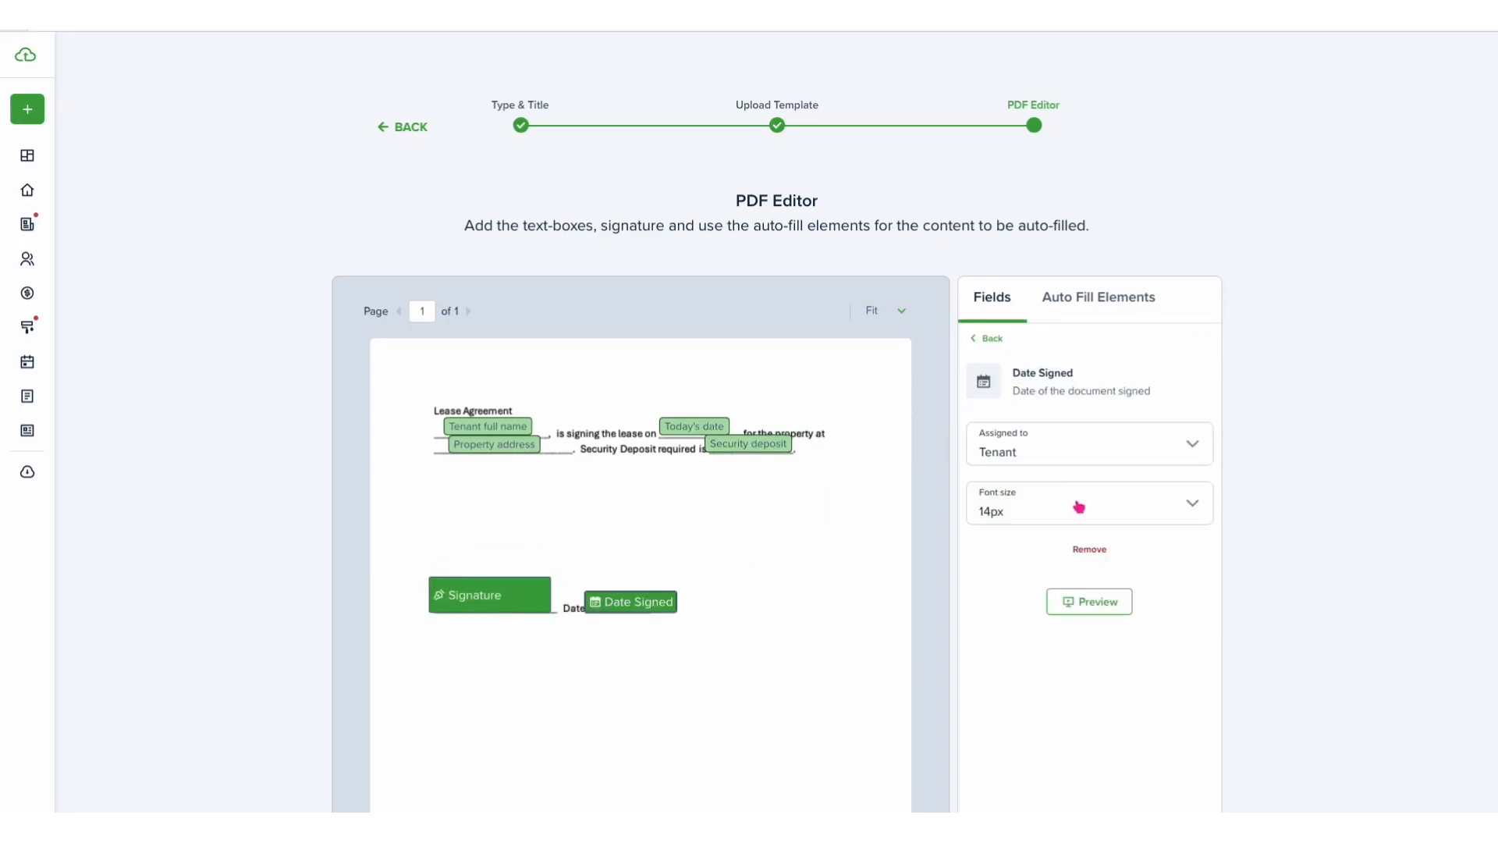
{"action": "left_click", "coordinate": [1078, 507]}
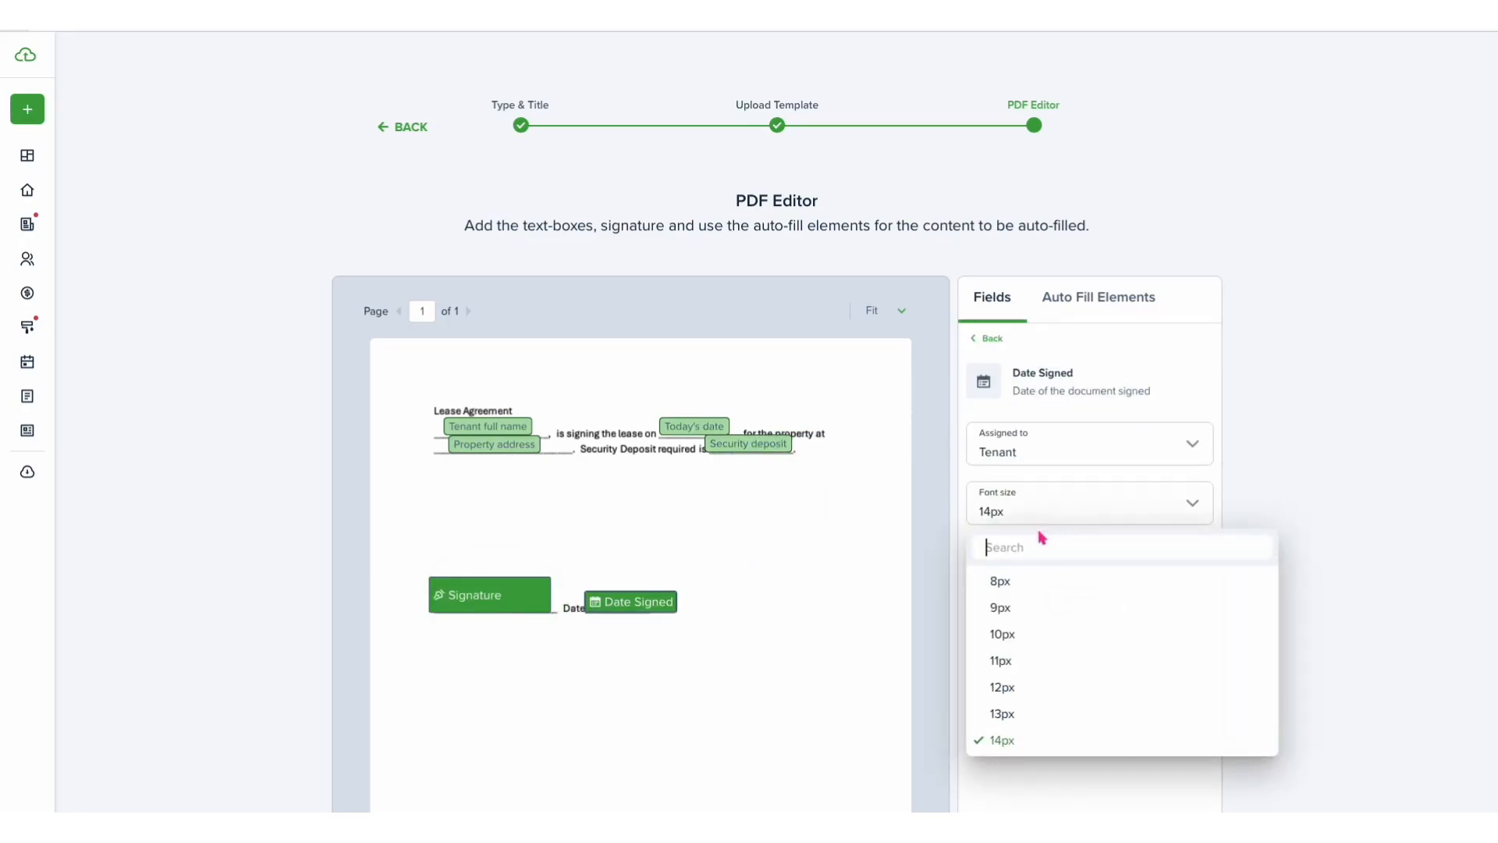
{"action": "left_click", "coordinate": [1013, 685]}
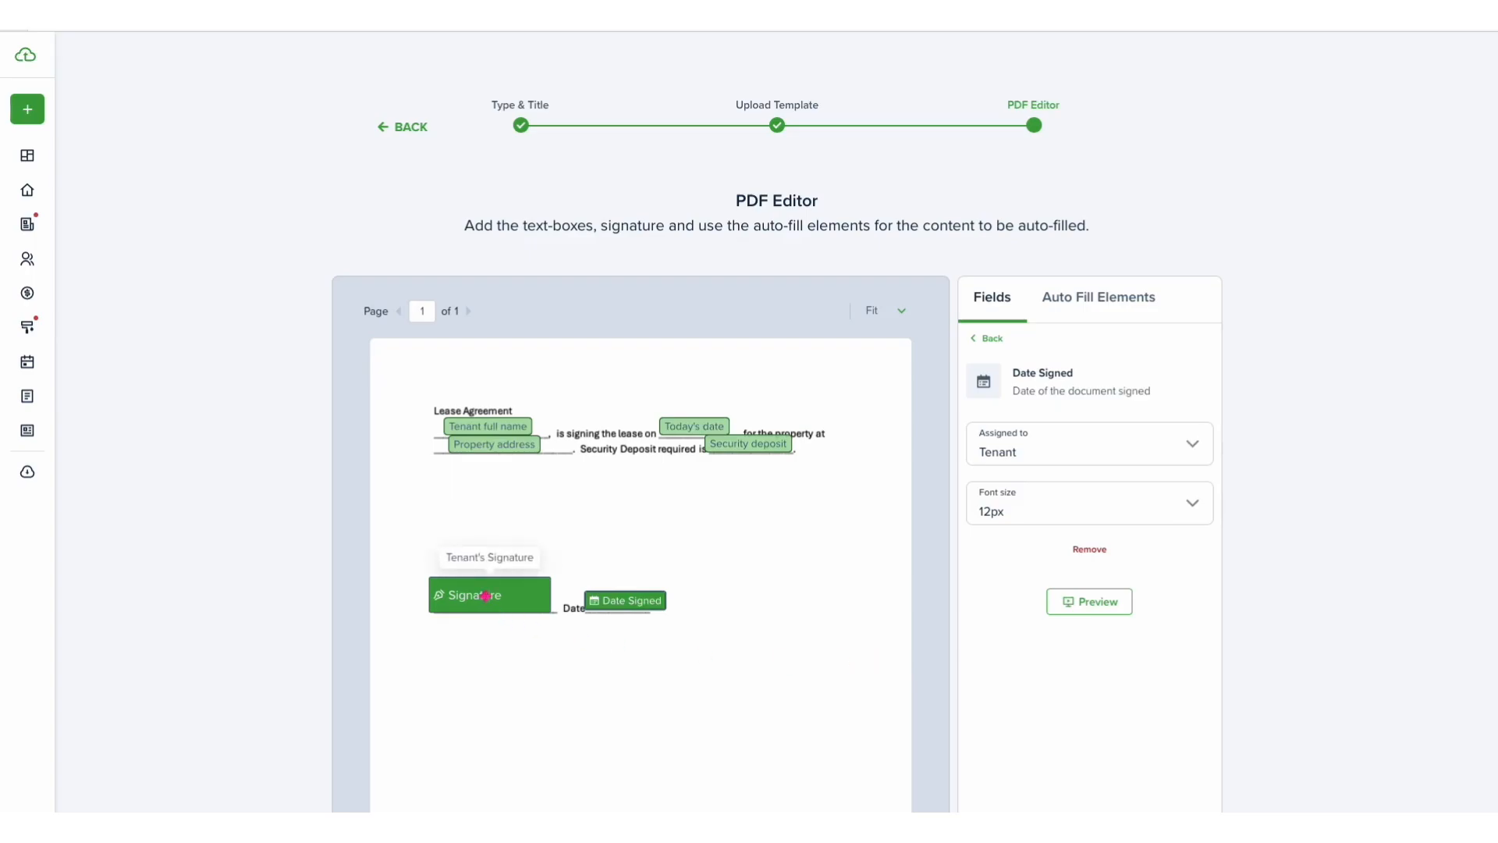
- Assign the Signature field to Tenant
{"action": "left_click", "coordinate": [493, 595]}
{"action": "left_click", "coordinate": [1031, 457]}
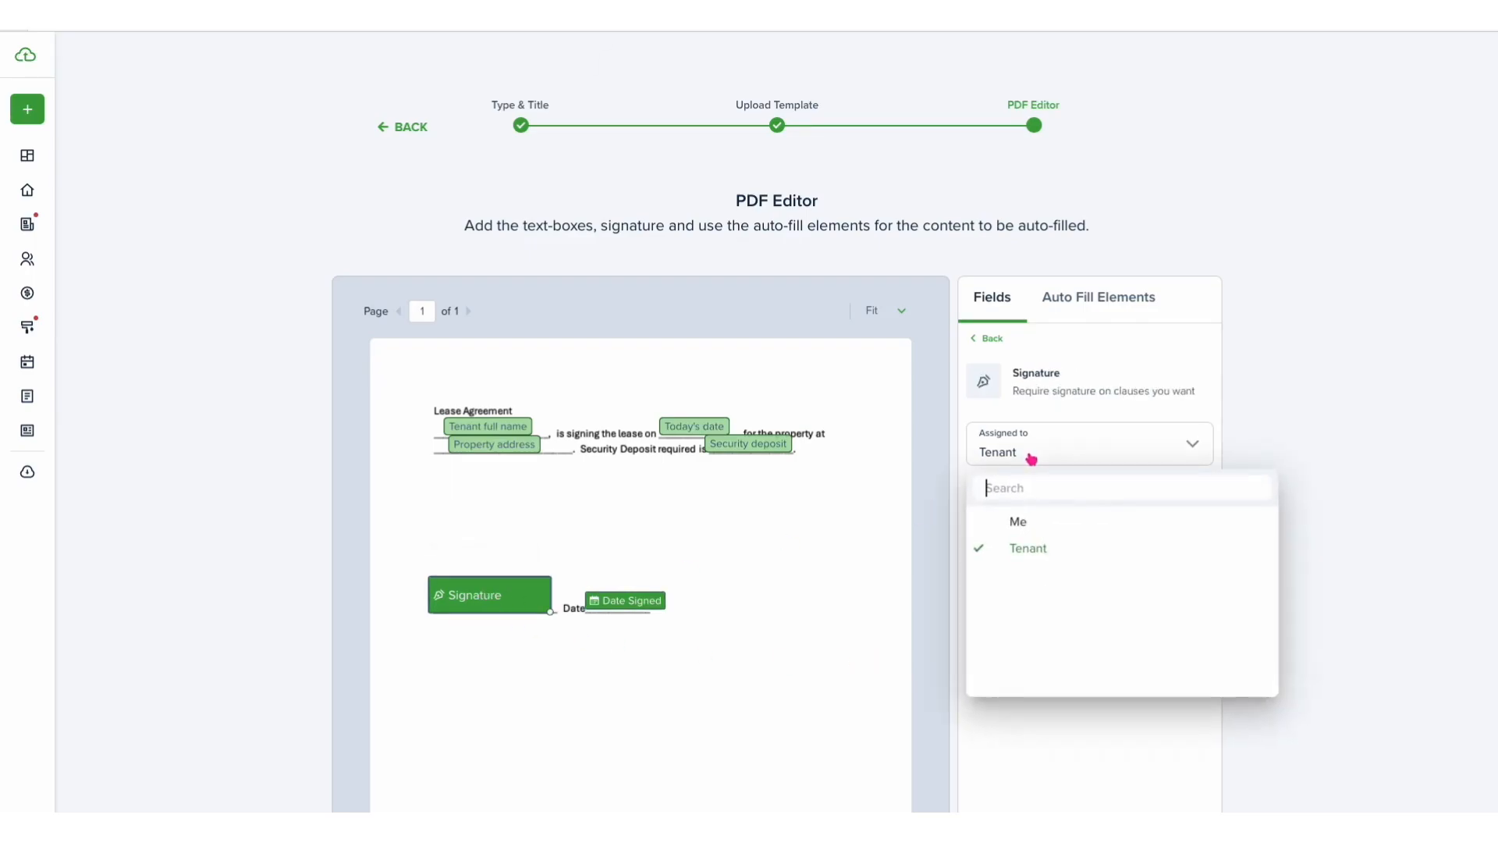
{"action": "left_click", "coordinate": [1031, 459]}
{"action": "left_click", "coordinate": [826, 578]}
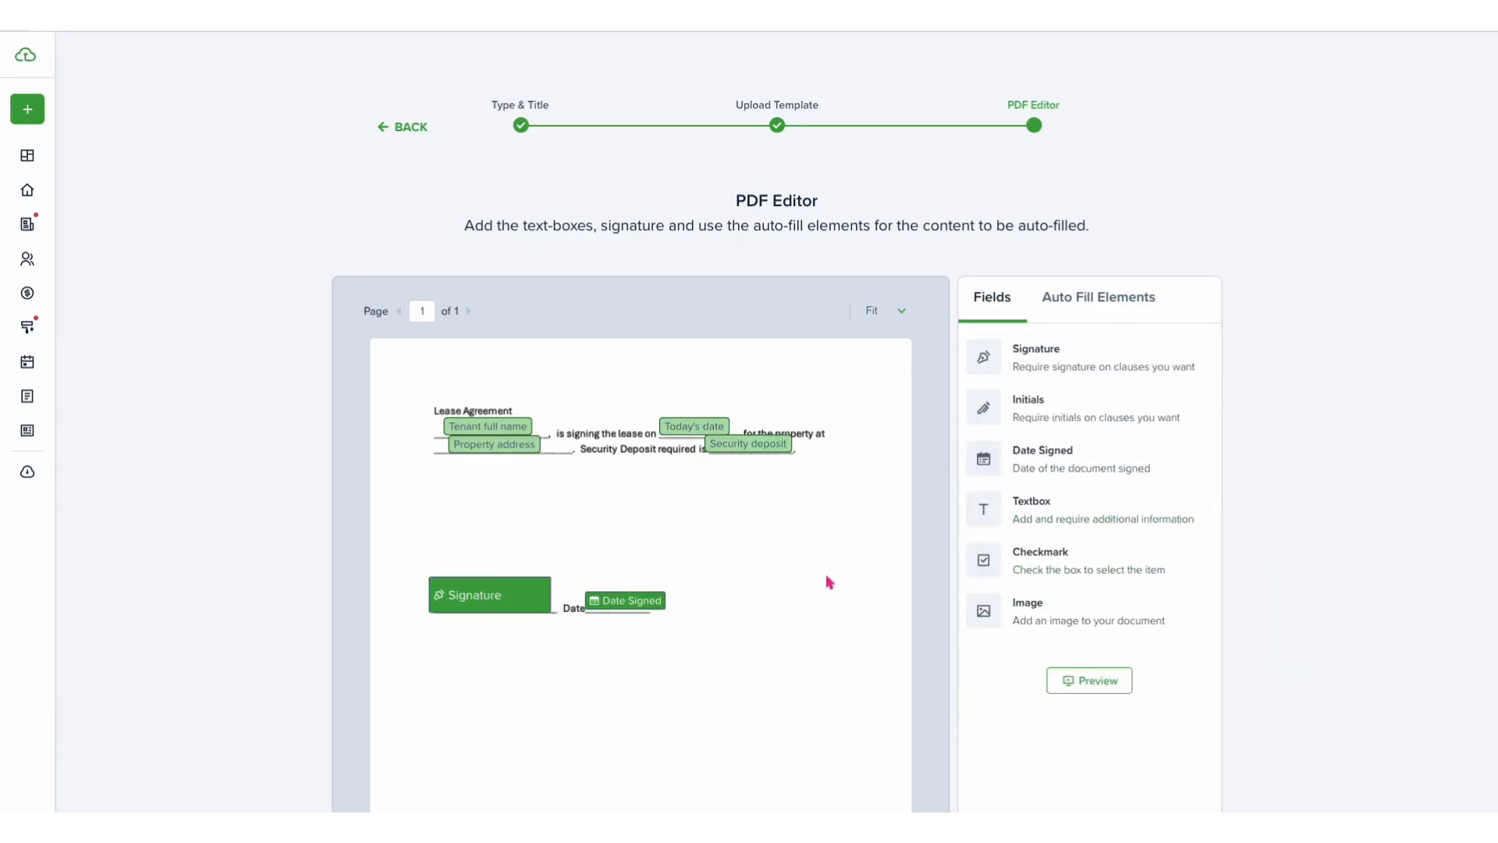
- Create the template and close the success dialog
{"action": "scroll", "coordinate": [827, 580], "scroll_direction": "down", "scroll_amount": 3}
{"action": "scroll", "coordinate": [827, 581], "scroll_direction": "down", "scroll_amount": 3}
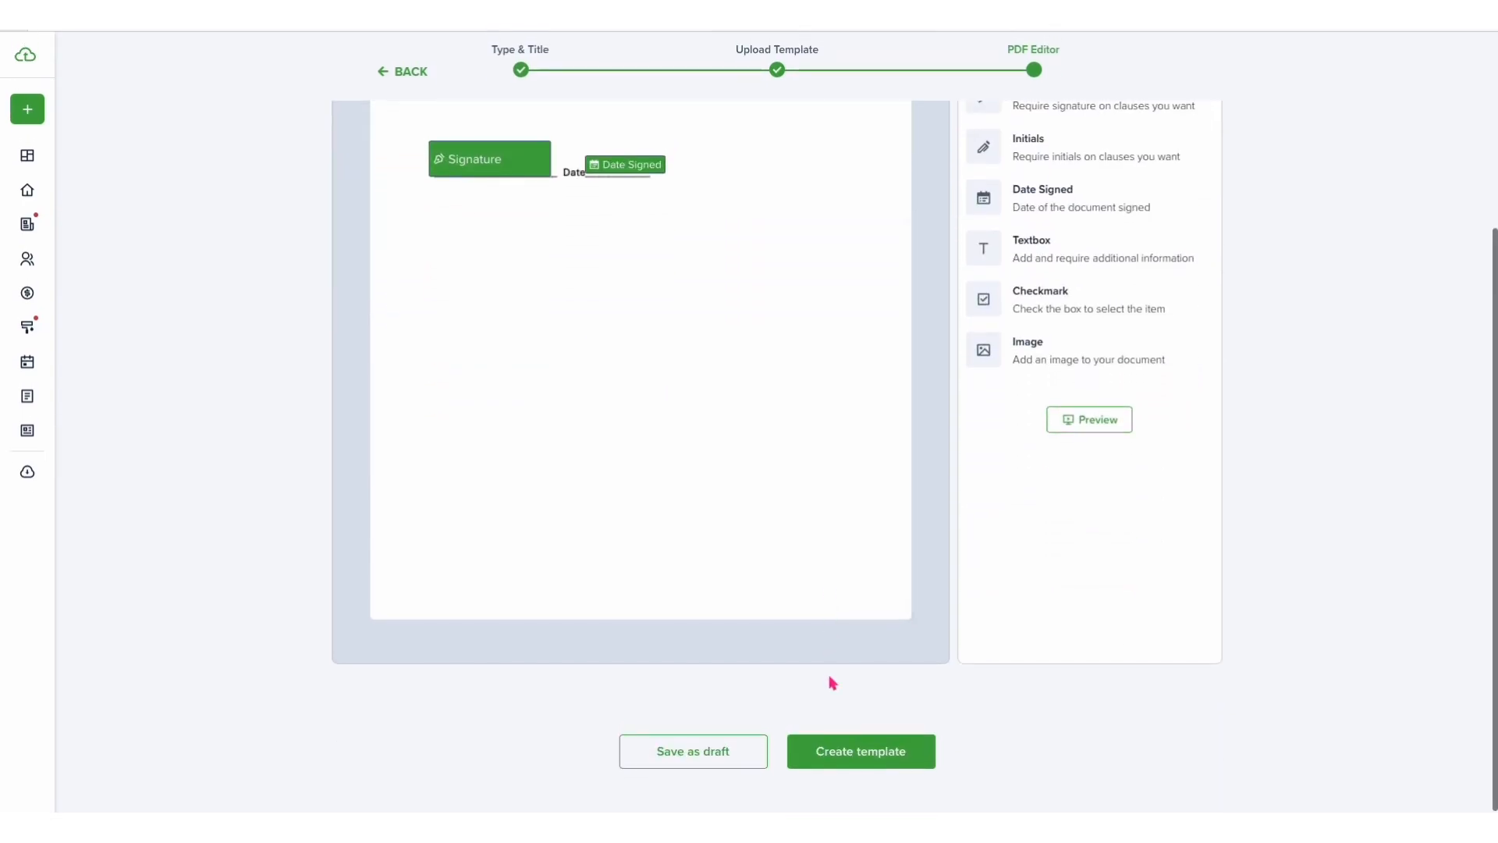
{"action": "left_click", "coordinate": [861, 763]}
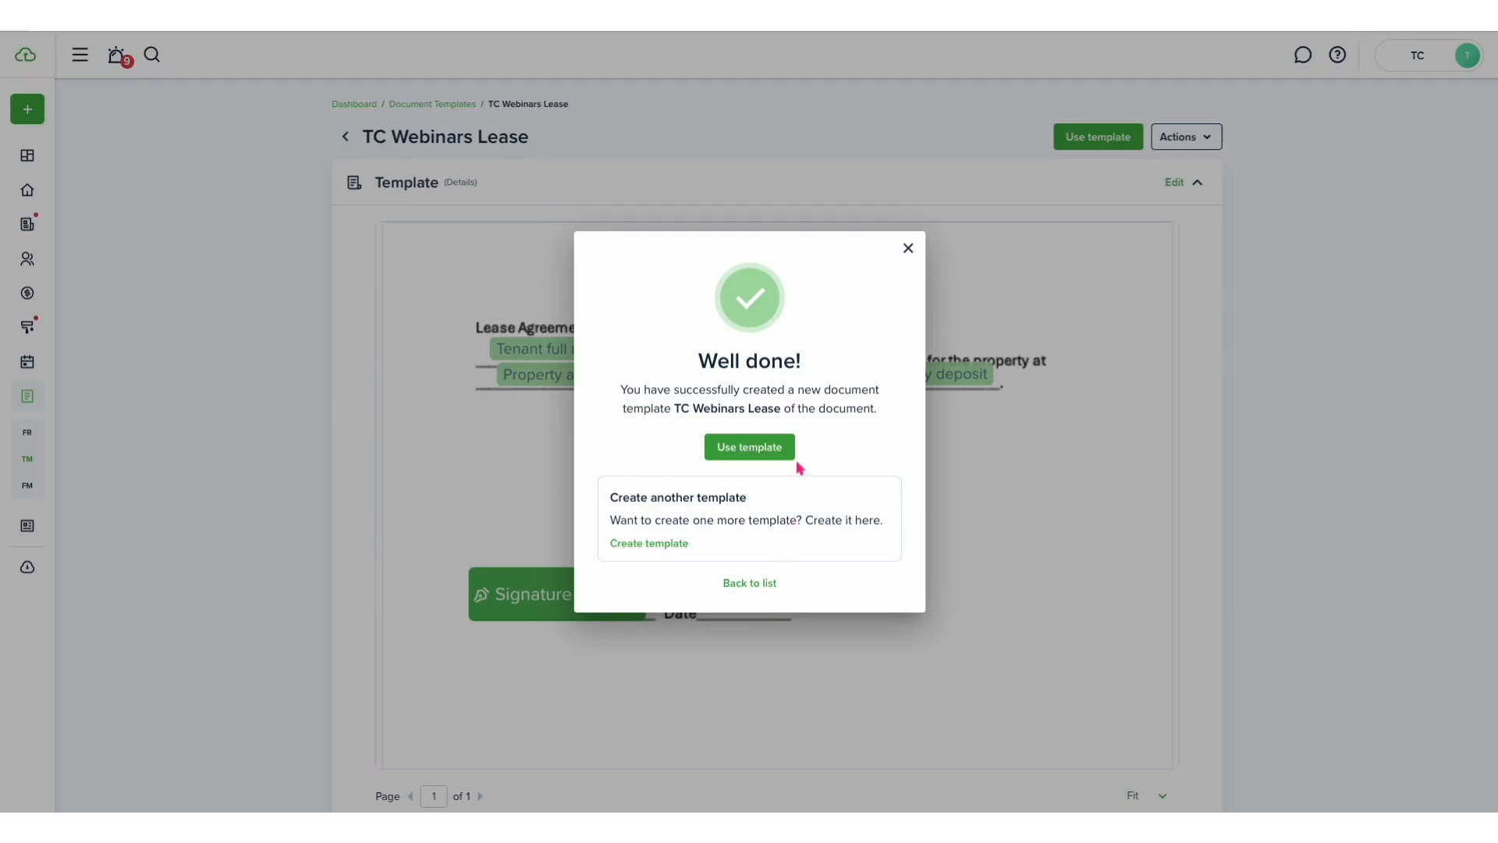
{"action": "left_click", "coordinate": [908, 248]}
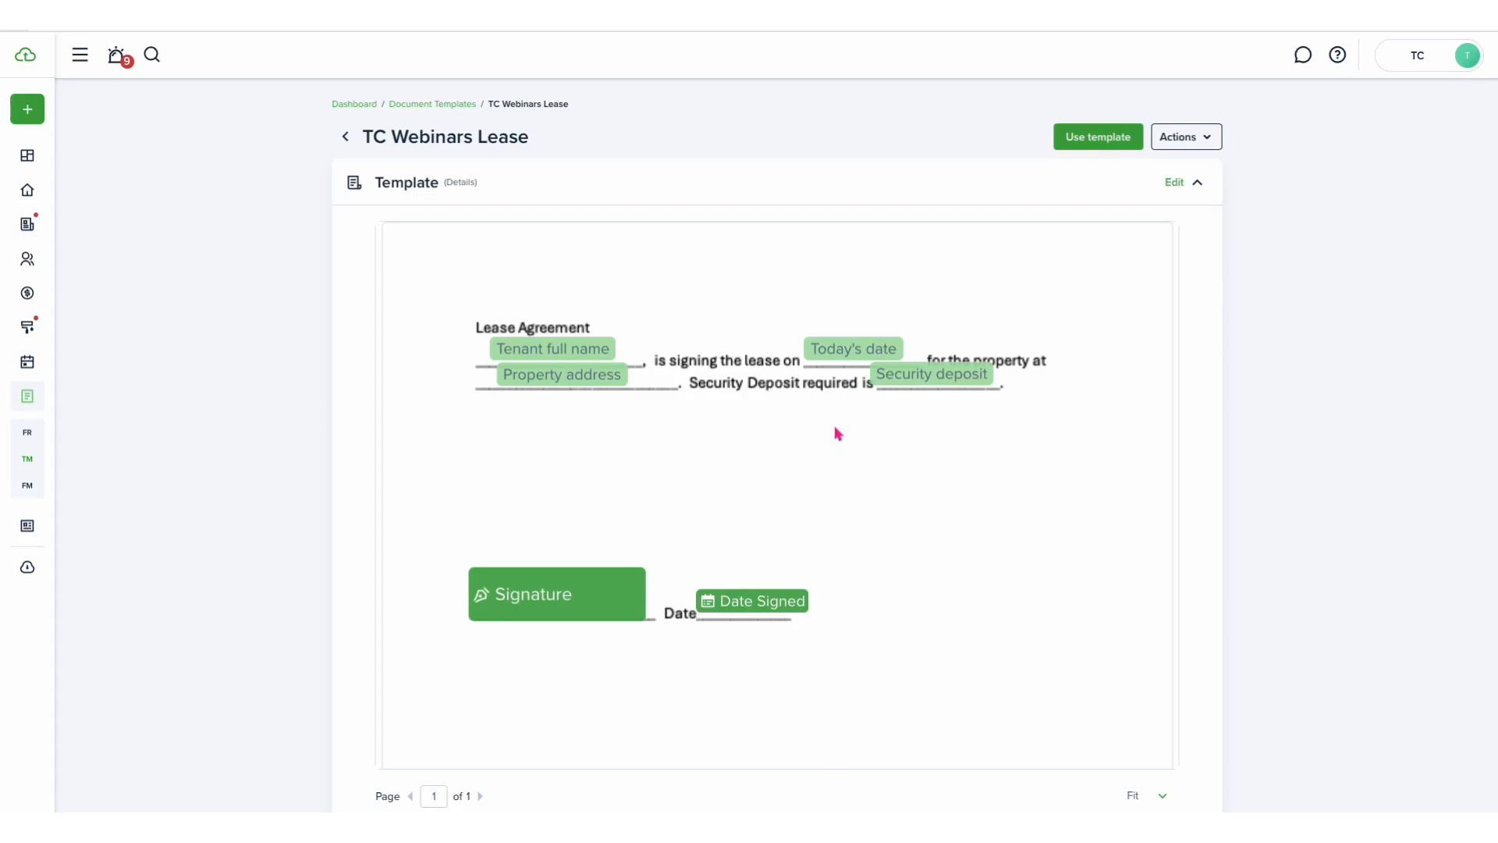
- Open the first tenant's profile from Contacts and view their active lease
{"action": "scroll", "coordinate": [836, 433], "scroll_direction": "down", "scroll_amount": 2}
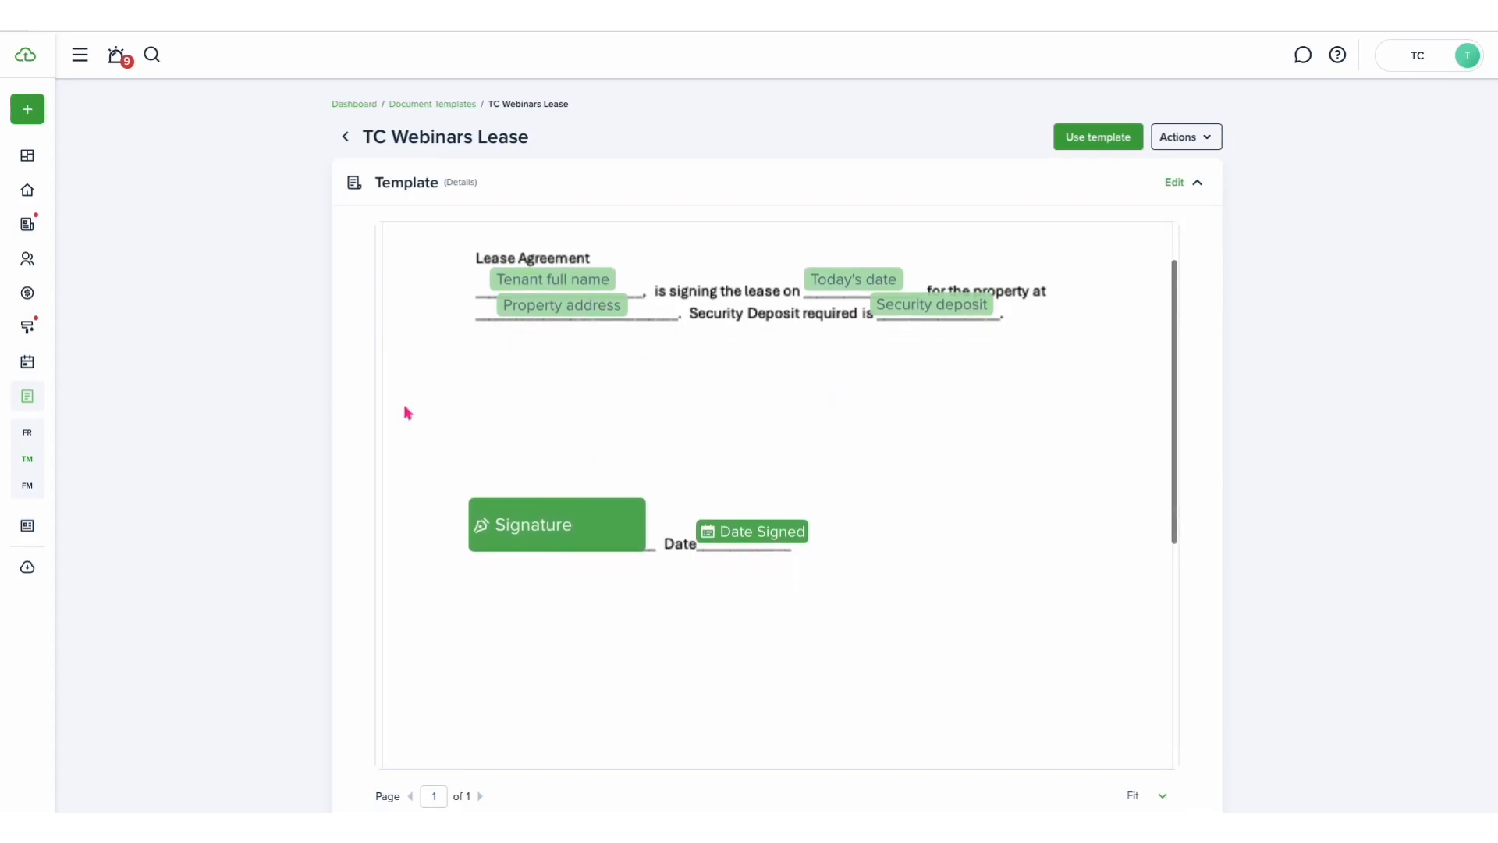
{"action": "mouse_move", "coordinate": [48, 282]}
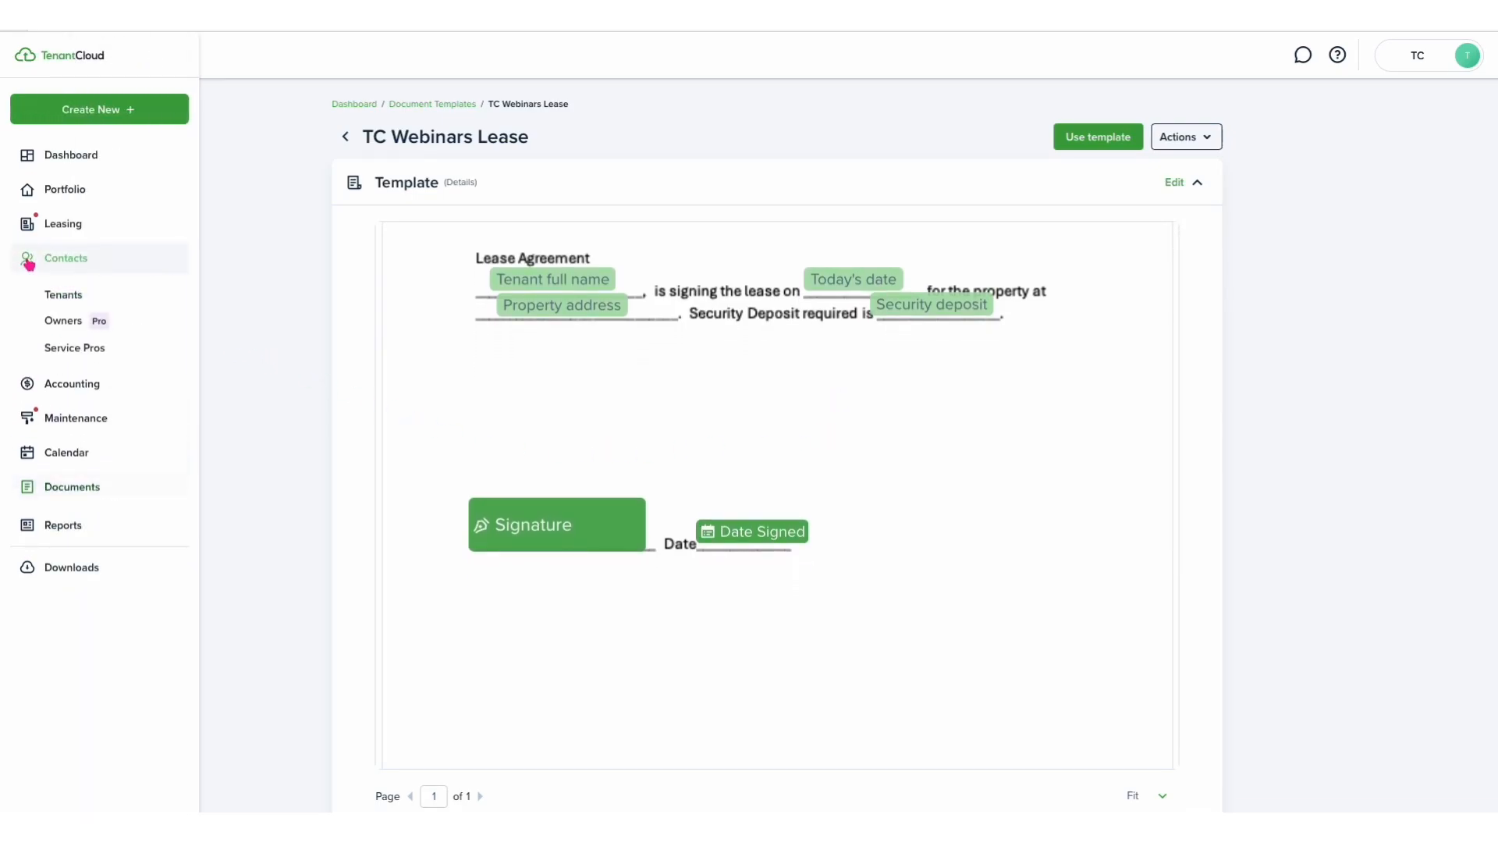
{"action": "left_click", "coordinate": [61, 298]}
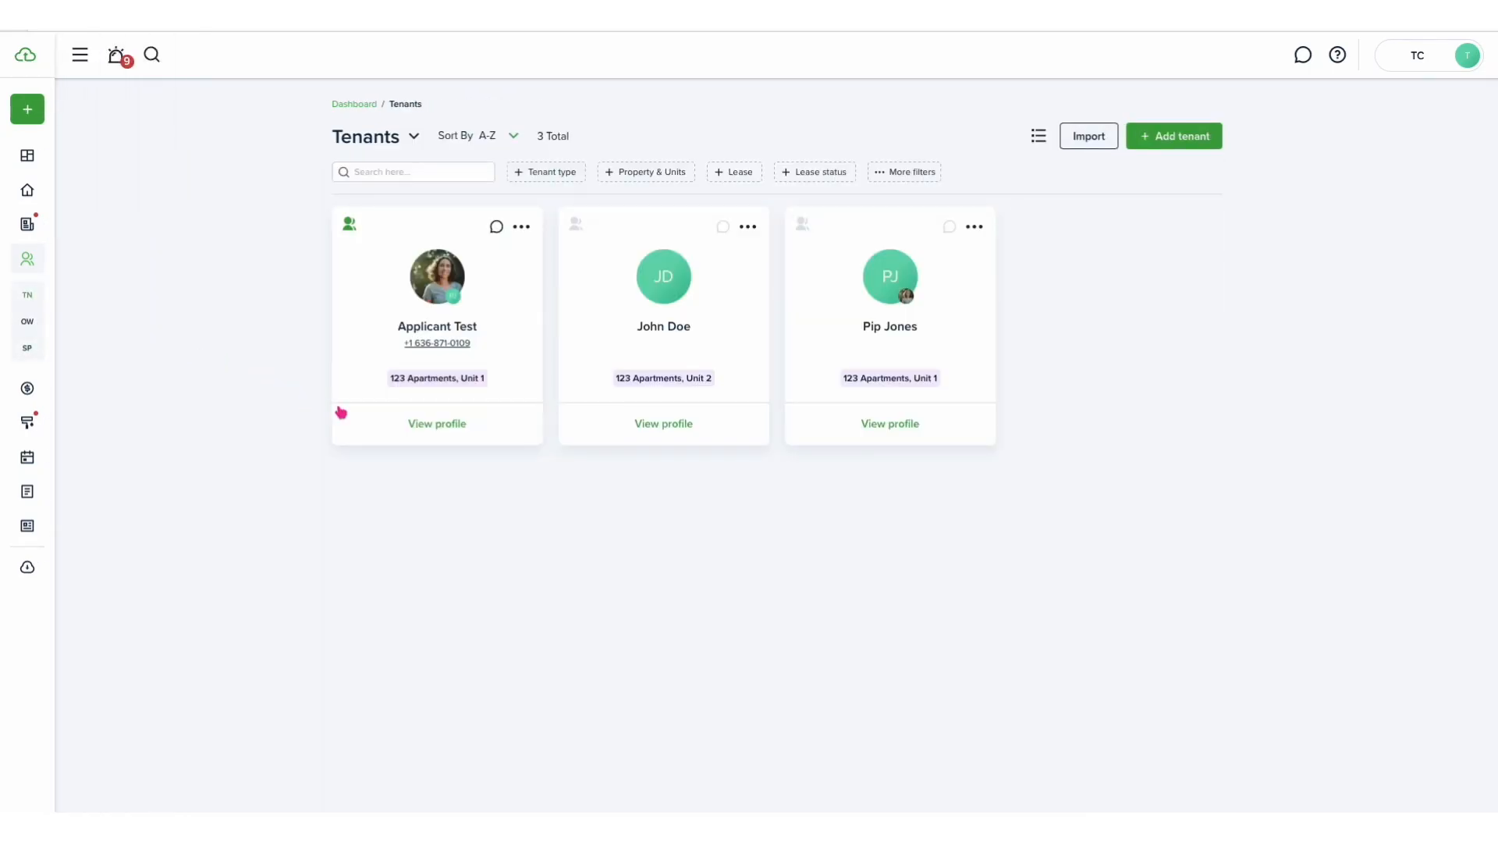
{"action": "left_click", "coordinate": [449, 425]}
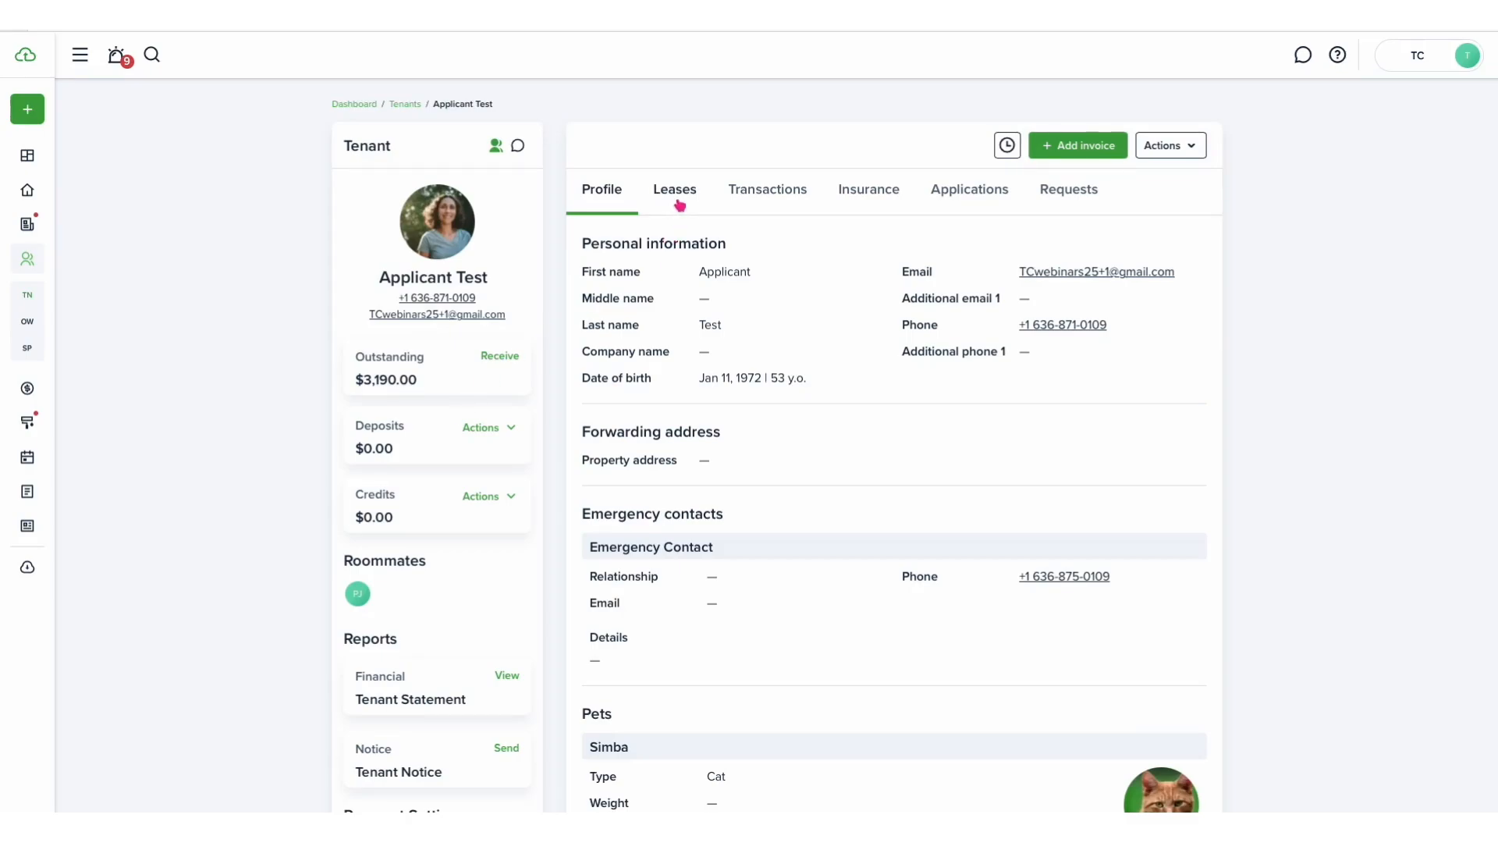
{"action": "left_click", "coordinate": [678, 202]}
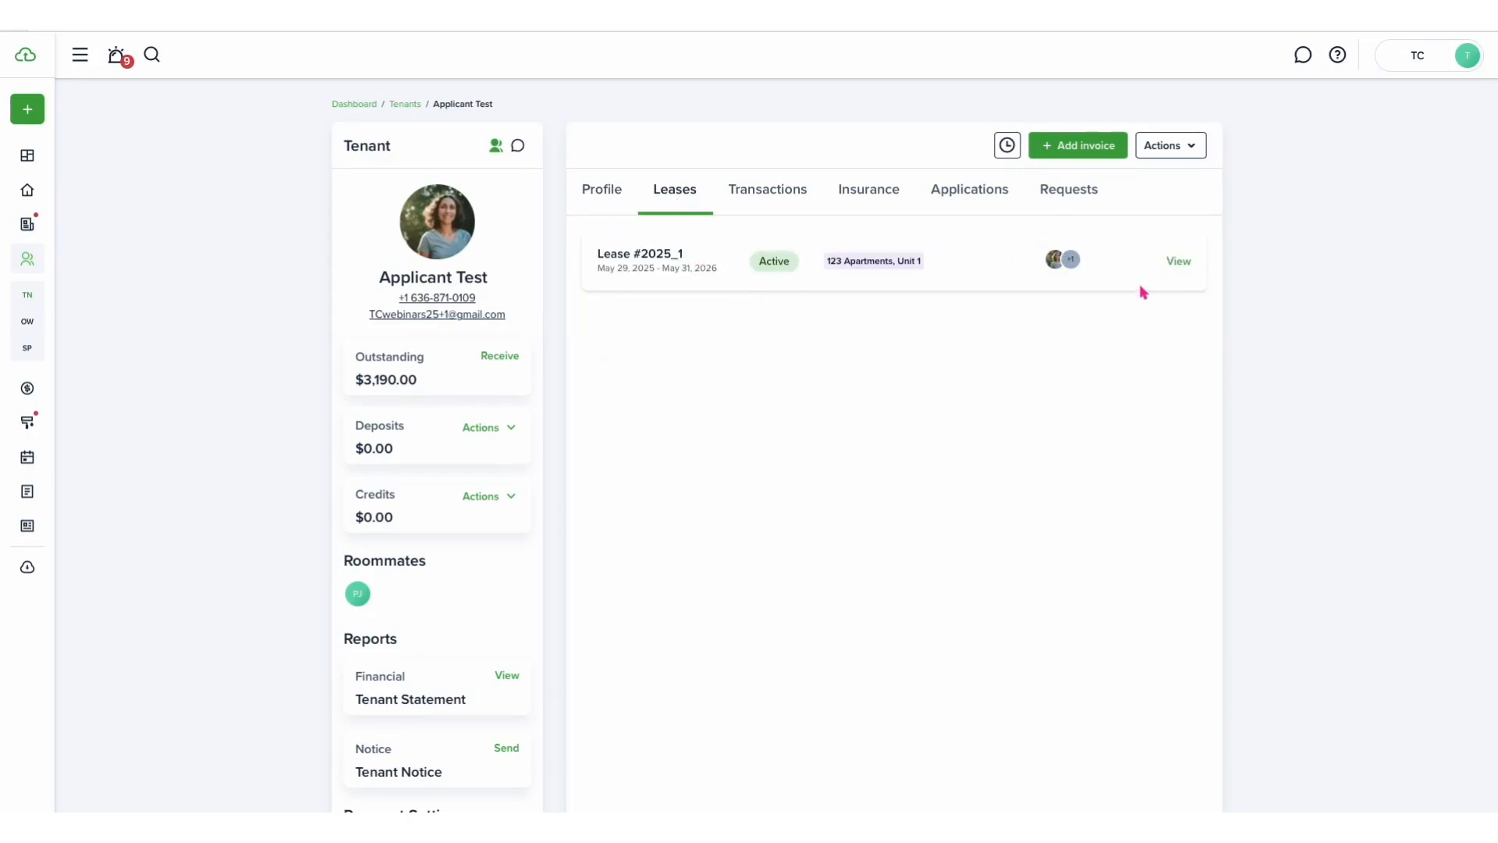
{"action": "left_click", "coordinate": [1179, 262]}
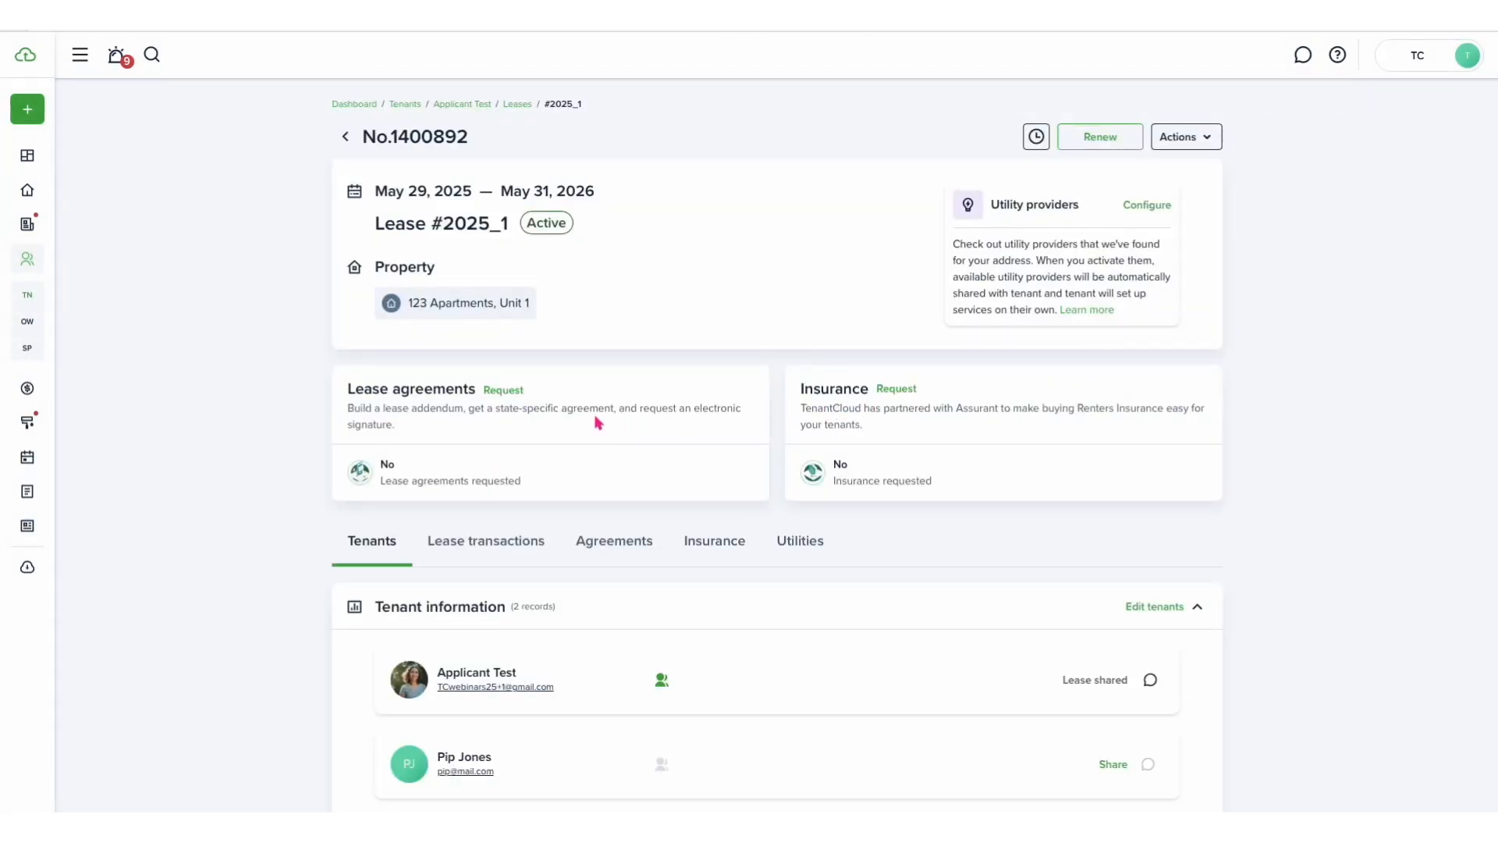
- Request a lease agreement and use the TC Webinars Lease Agreement template from the second page
{"action": "left_click", "coordinate": [502, 390]}
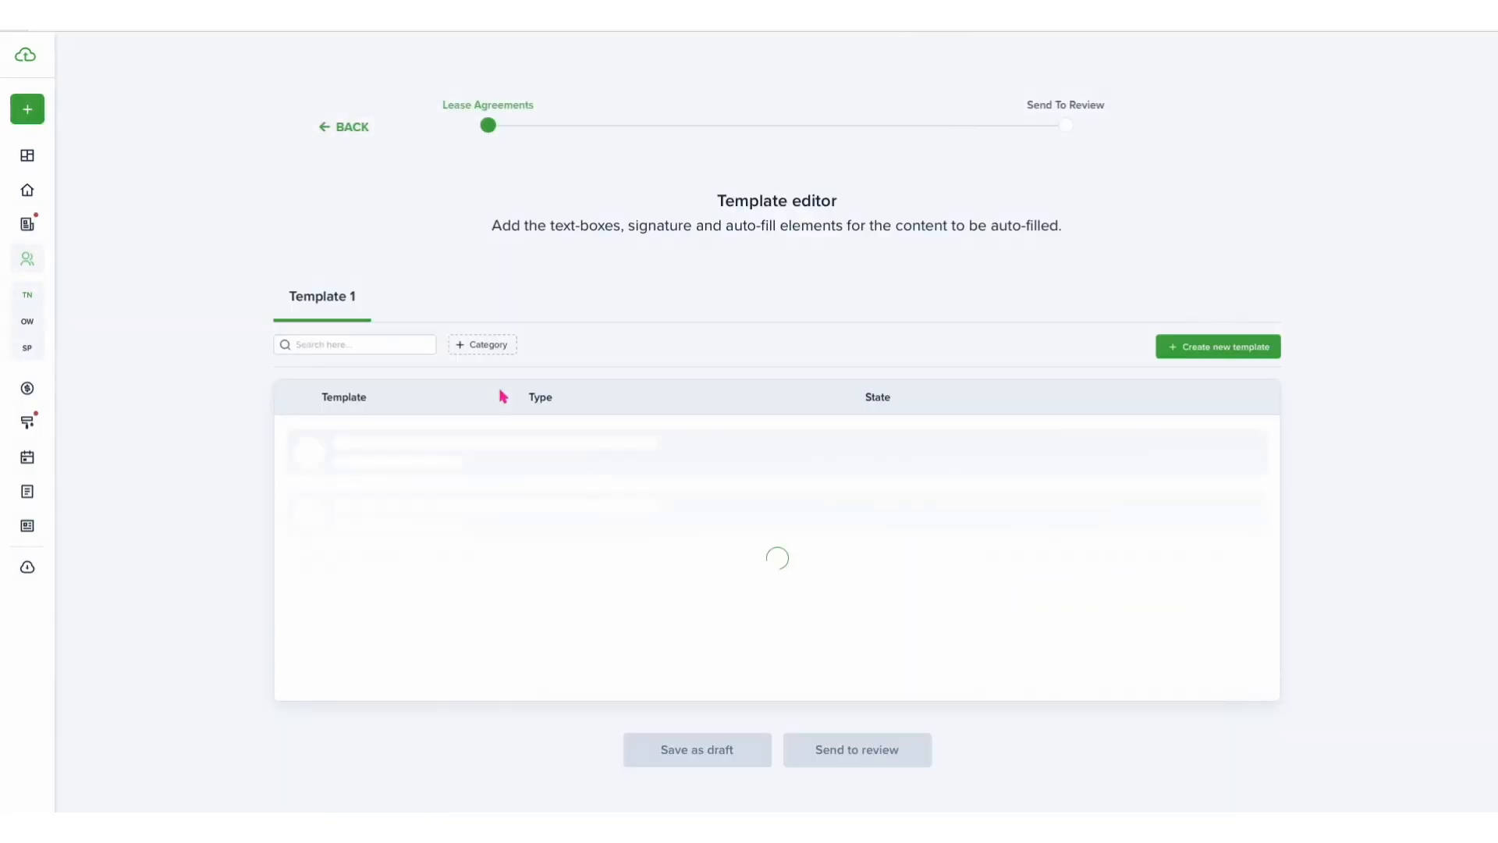
{"action": "scroll", "coordinate": [590, 529], "scroll_direction": "down", "scroll_amount": 3}
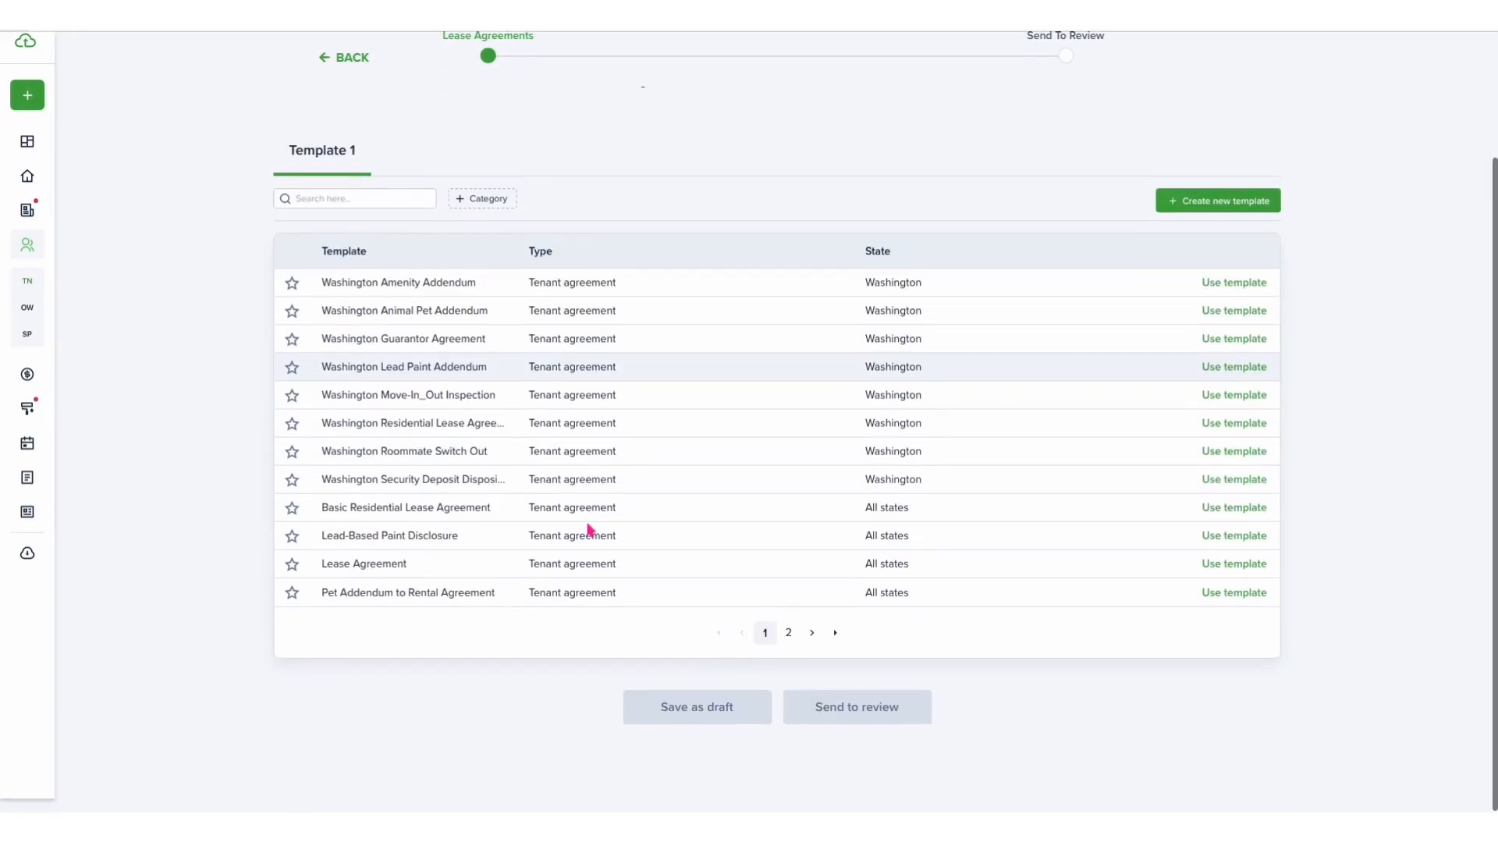
{"action": "left_click", "coordinate": [796, 650]}
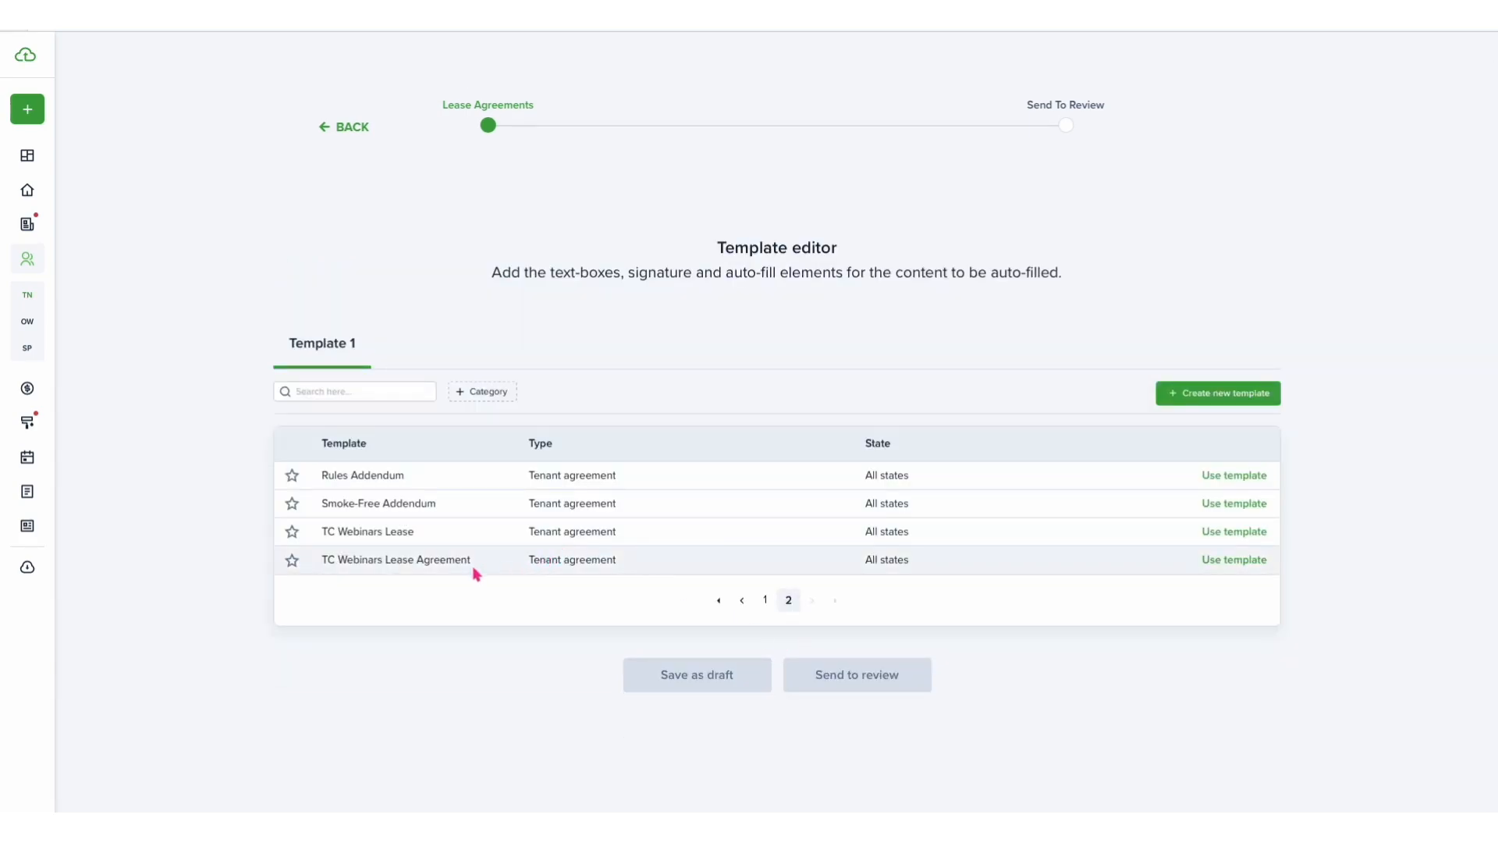
{"action": "left_click", "coordinate": [1219, 563]}
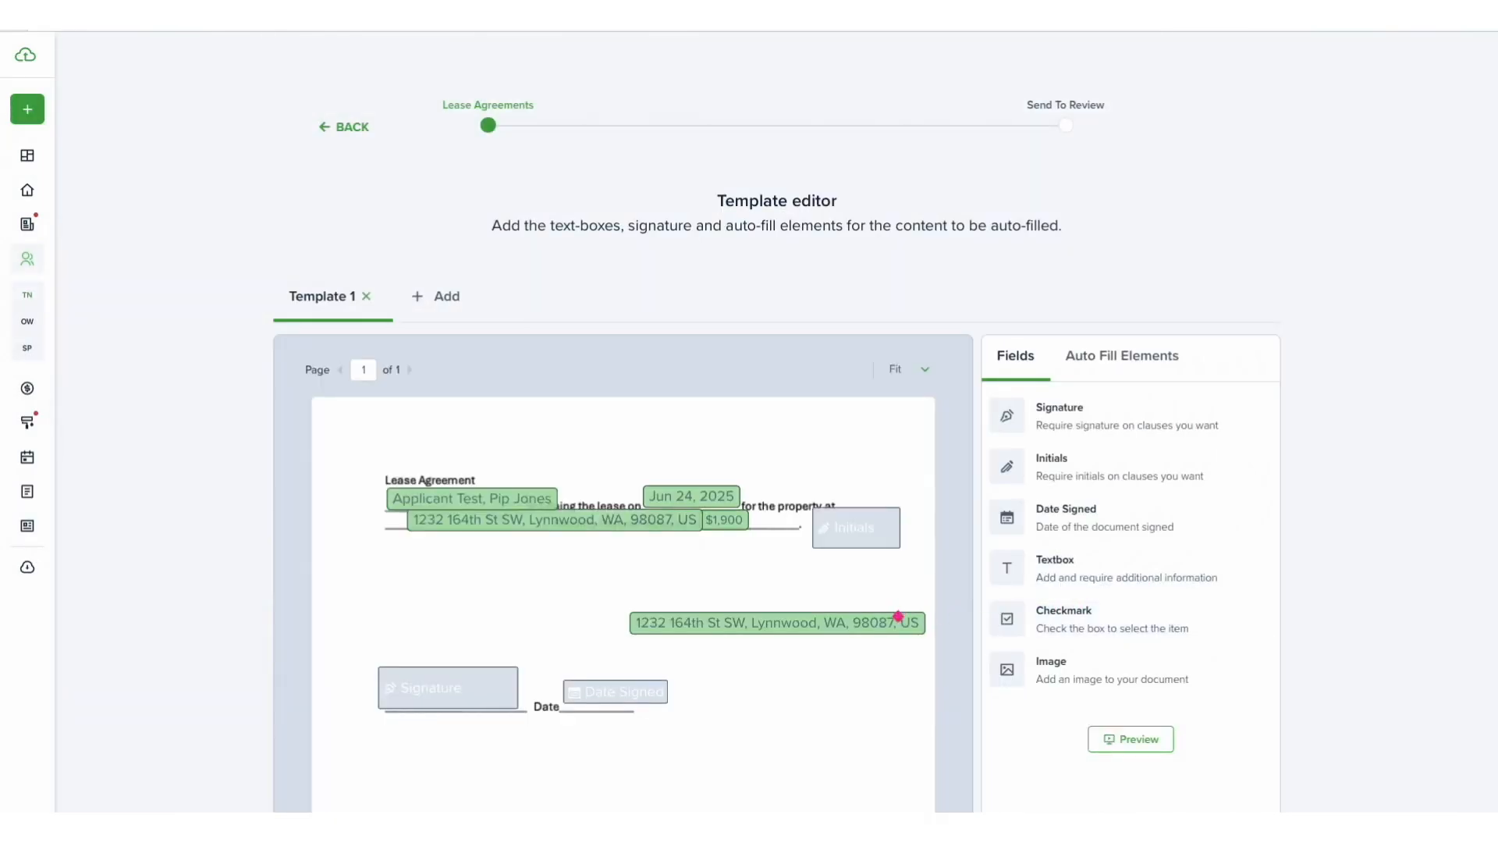
- Set the property address element's font size to 9px and move it onto the address blank
{"action": "left_click", "coordinate": [635, 520]}
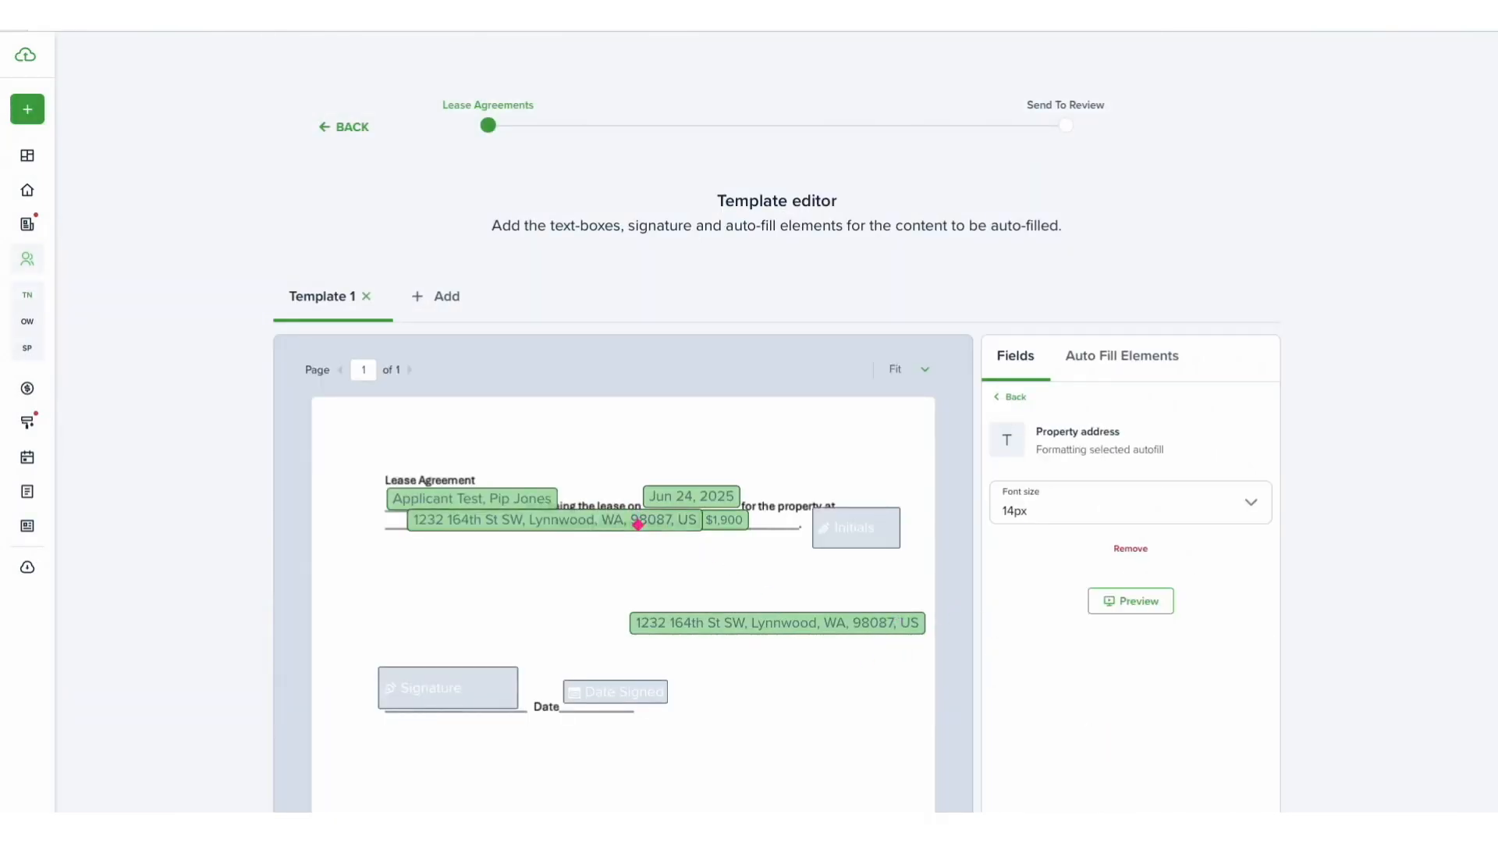
{"action": "left_click", "coordinate": [1088, 502]}
{"action": "left_click", "coordinate": [1047, 605]}
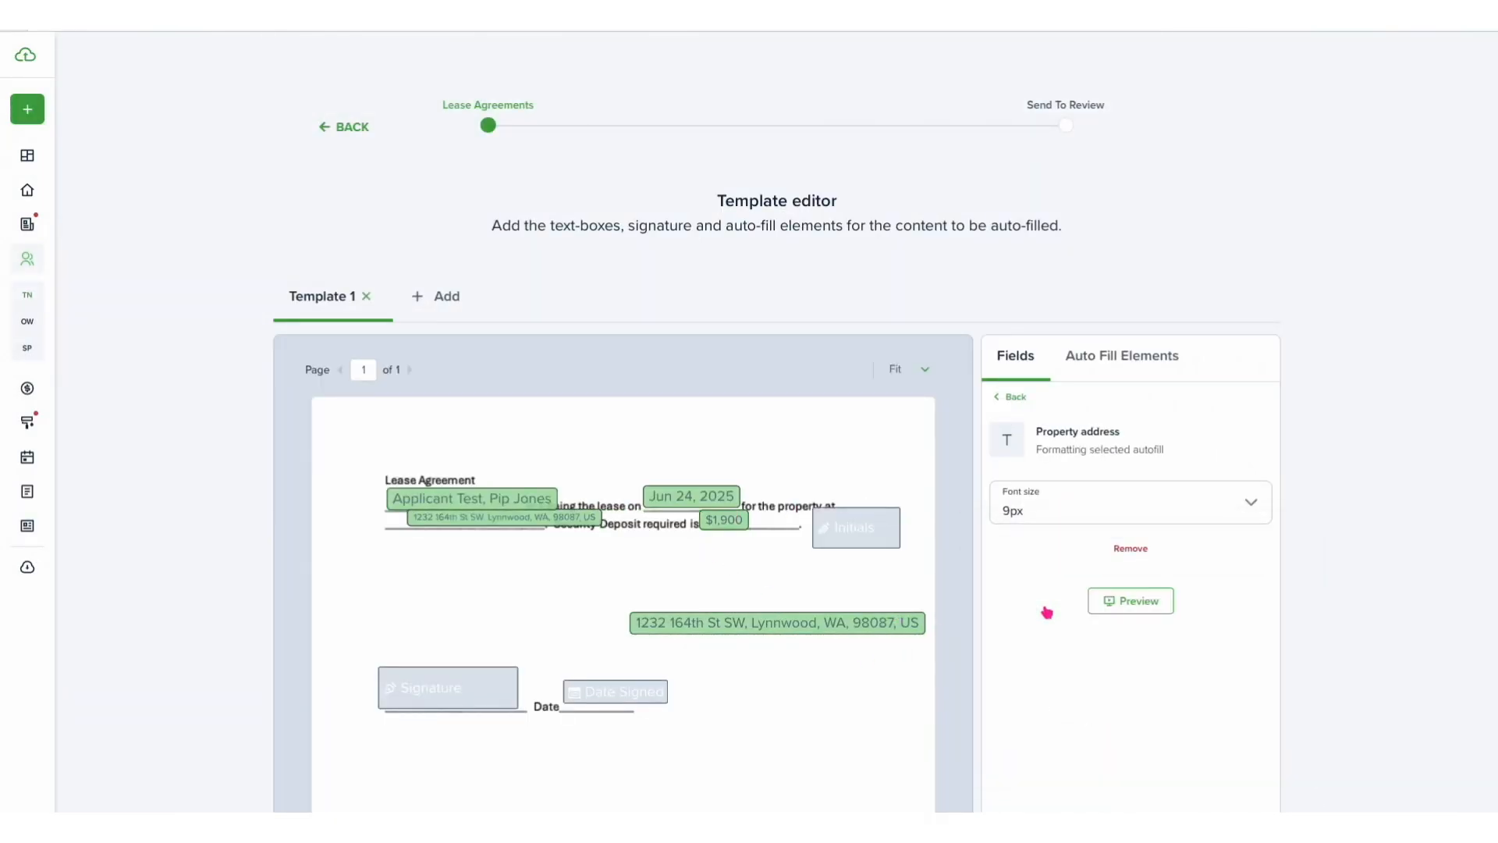
{"action": "left_click_drag", "start_coordinate": [535, 525], "coordinate": [486, 529]}
- Set the Today's date element's font size to 10px and move it onto the blank after 'is signing the lease on'
{"action": "left_click", "coordinate": [702, 499]}
{"action": "left_click", "coordinate": [1088, 503]}
{"action": "scroll", "coordinate": [1037, 605], "scroll_direction": "up", "scroll_amount": 3}
{"action": "left_click", "coordinate": [1026, 581]}
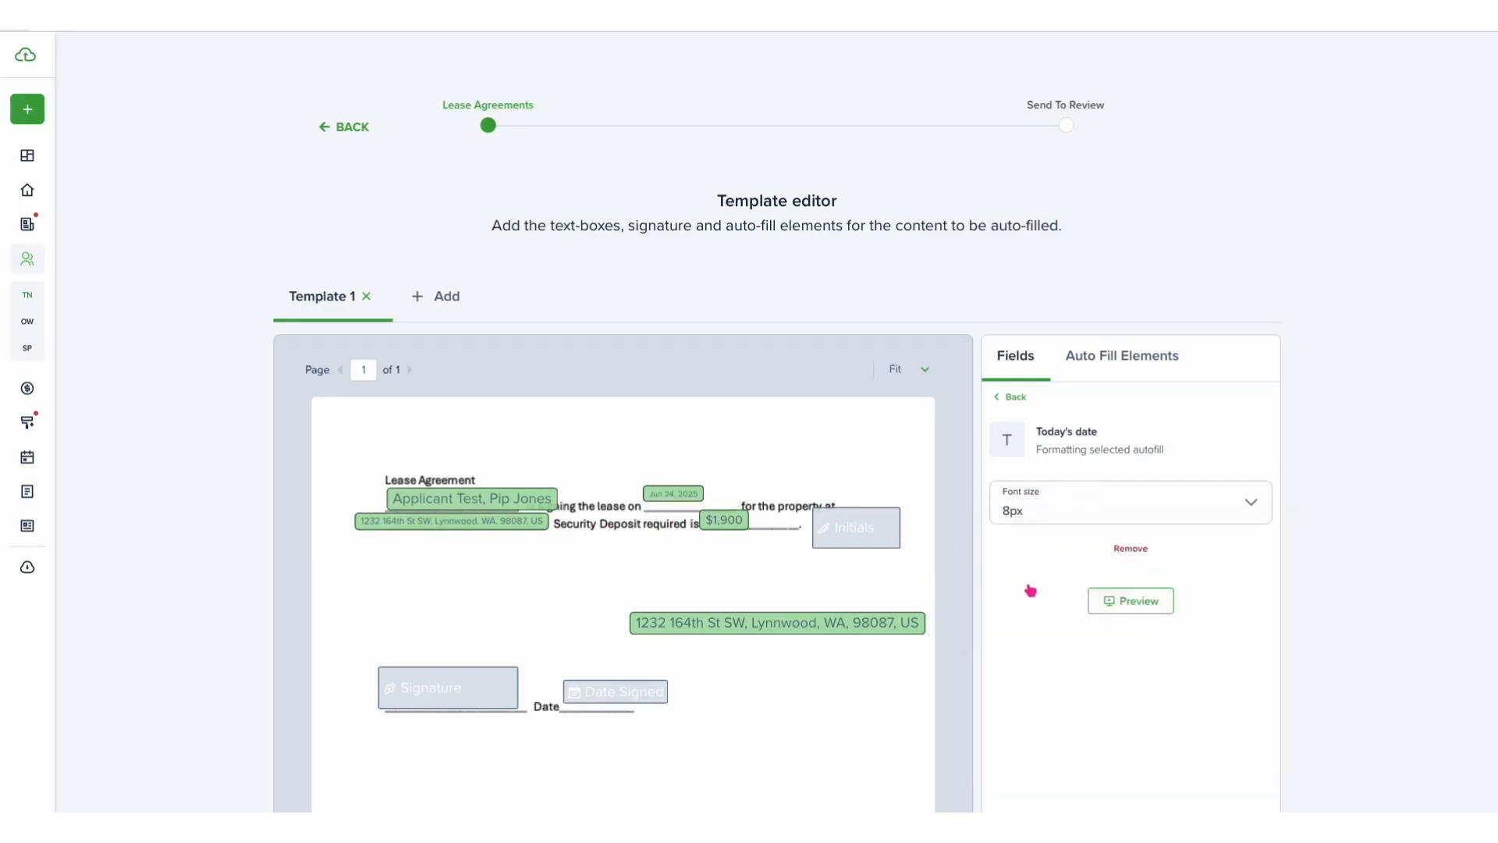
{"action": "left_click", "coordinate": [1060, 508]}
{"action": "left_click", "coordinate": [1043, 608]}
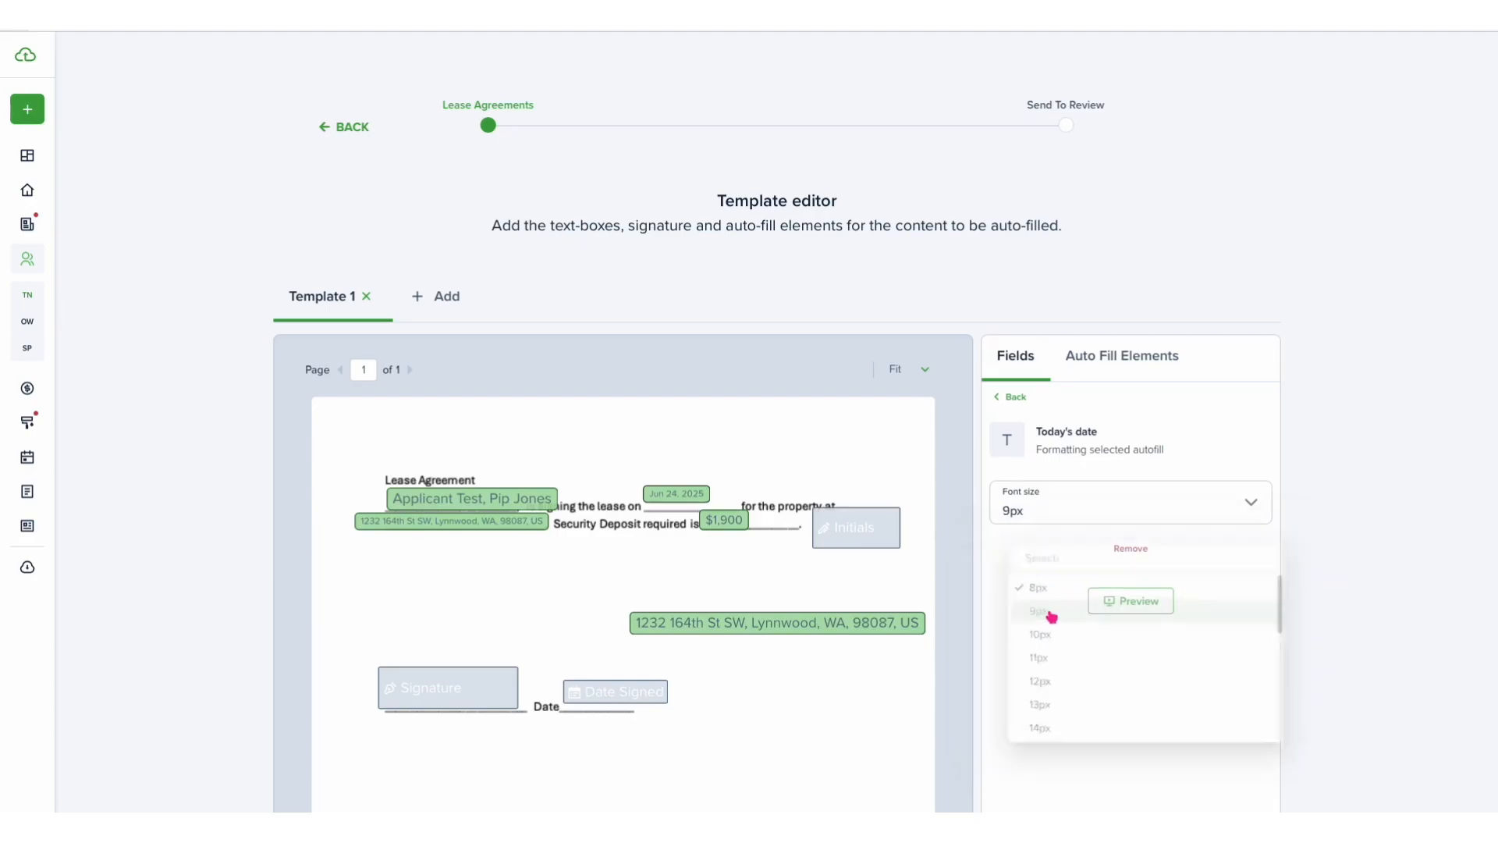
{"action": "left_click", "coordinate": [1102, 511]}
{"action": "left_click", "coordinate": [1055, 608]}
{"action": "left_click_drag", "start_coordinate": [675, 490], "coordinate": [742, 523]}
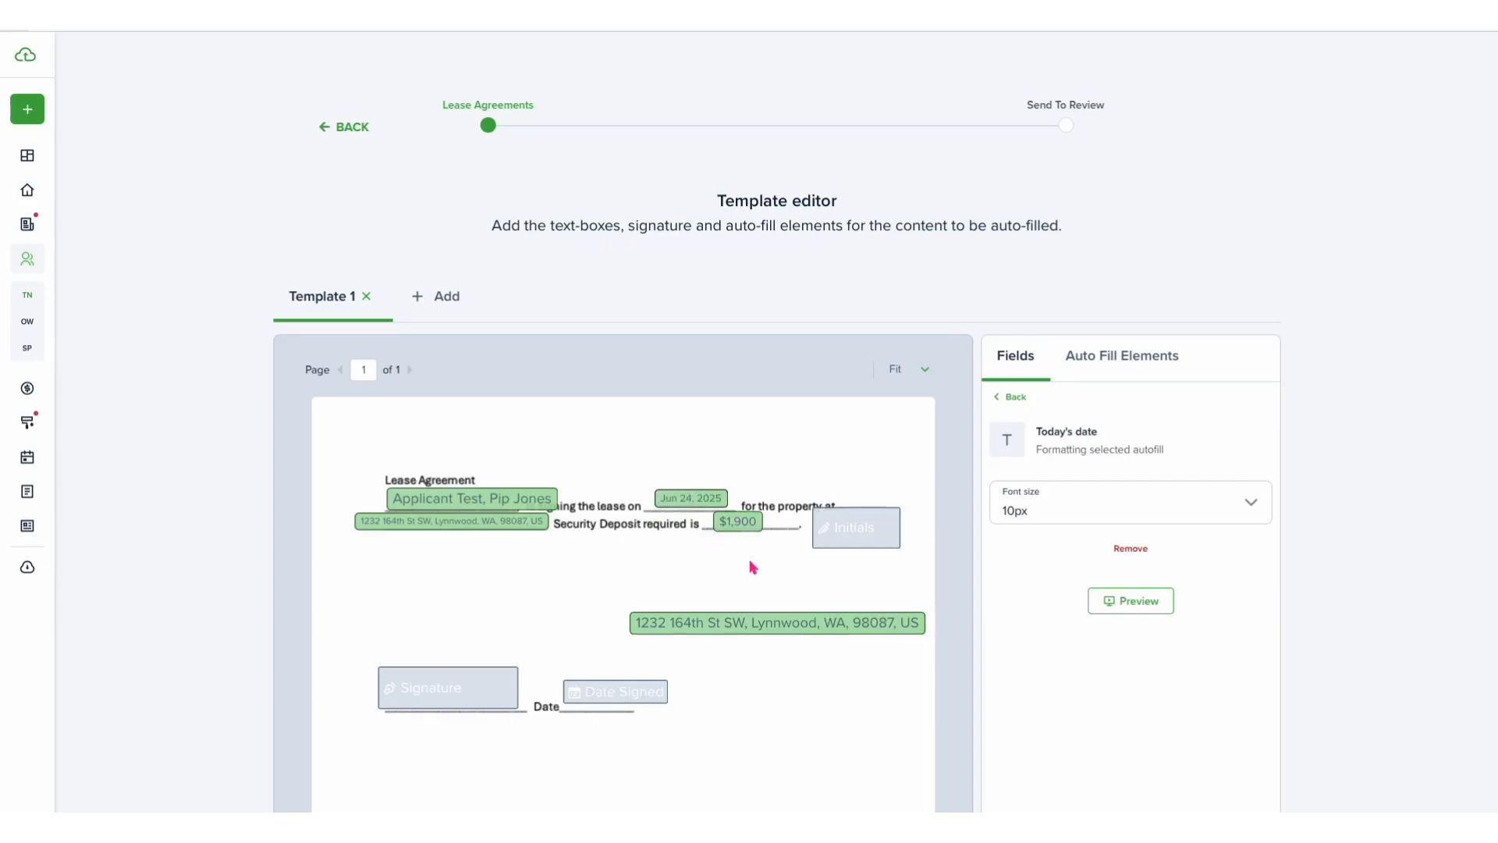
- Assign the Signature field to the primary tenant
{"action": "scroll", "coordinate": [490, 497], "scroll_direction": "down", "scroll_amount": 1}
{"action": "left_click", "coordinate": [447, 615]}
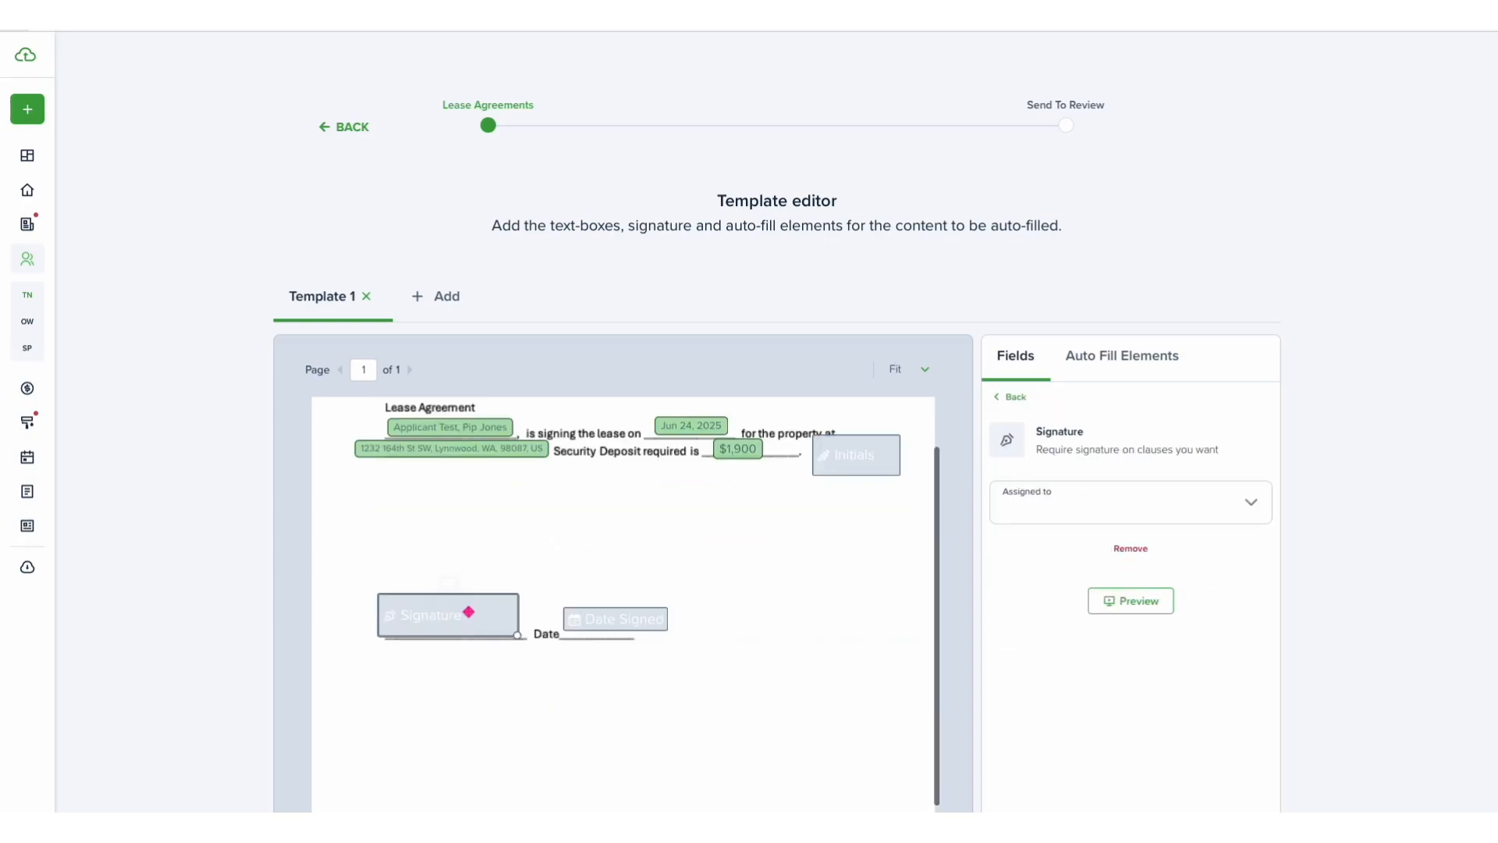
{"action": "left_click", "coordinate": [1090, 508]}
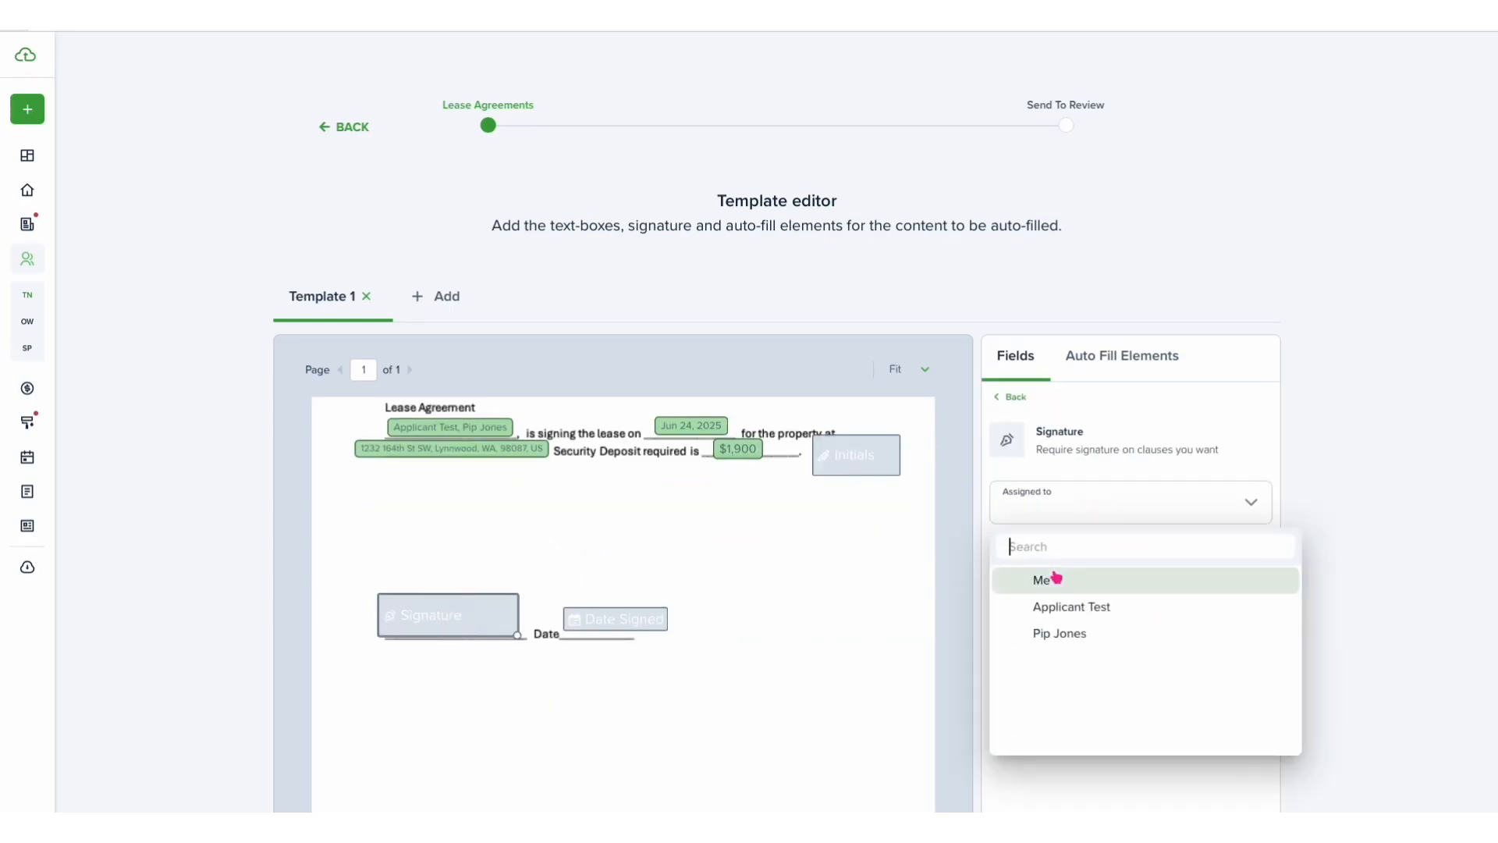
{"action": "left_click", "coordinate": [1055, 608]}
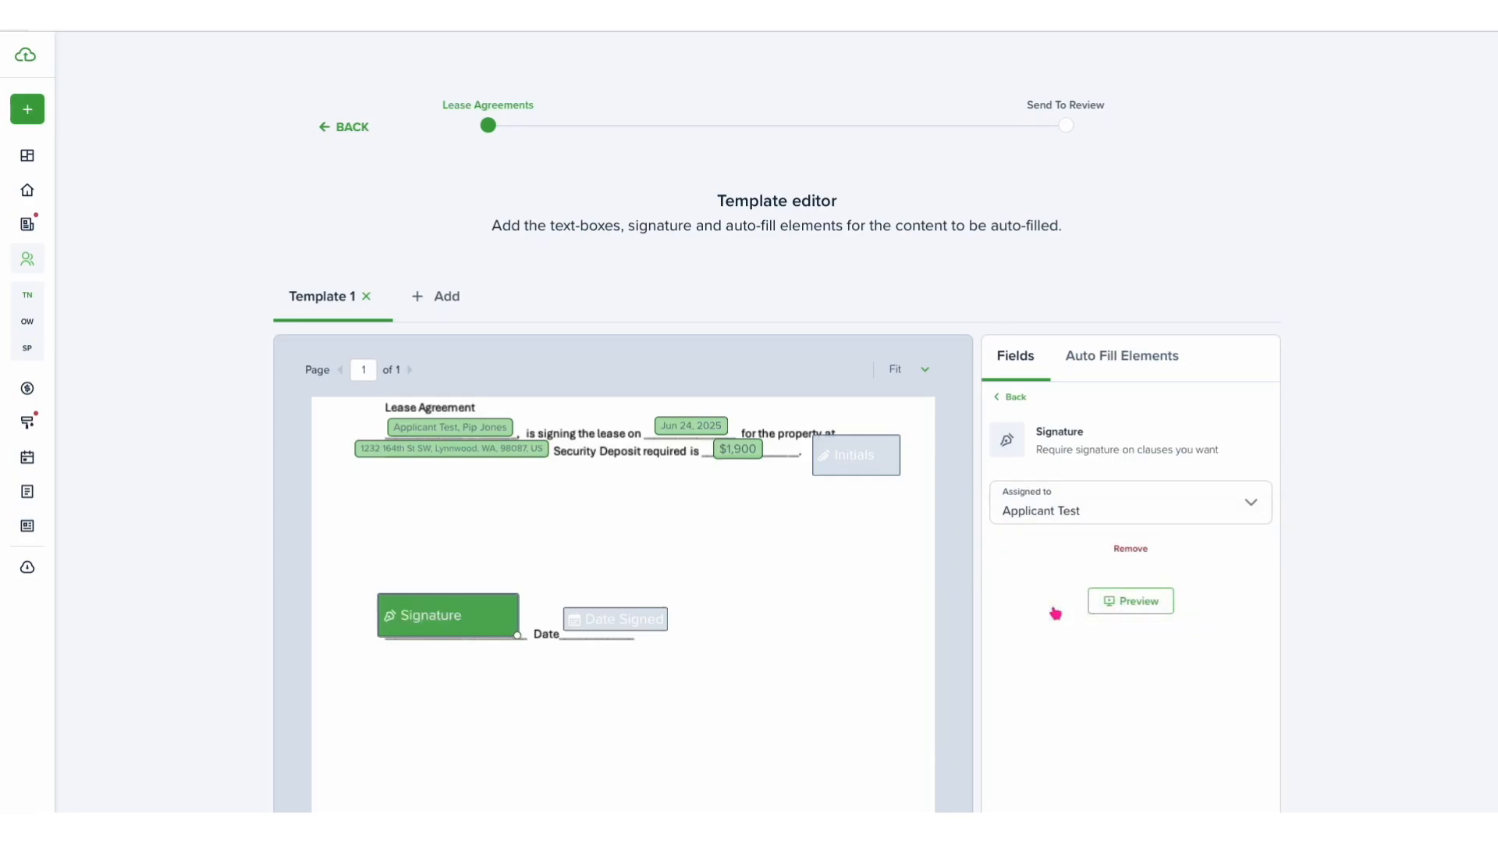
- Assign the Initials field to the same primary tenant
{"action": "left_click", "coordinate": [862, 464]}
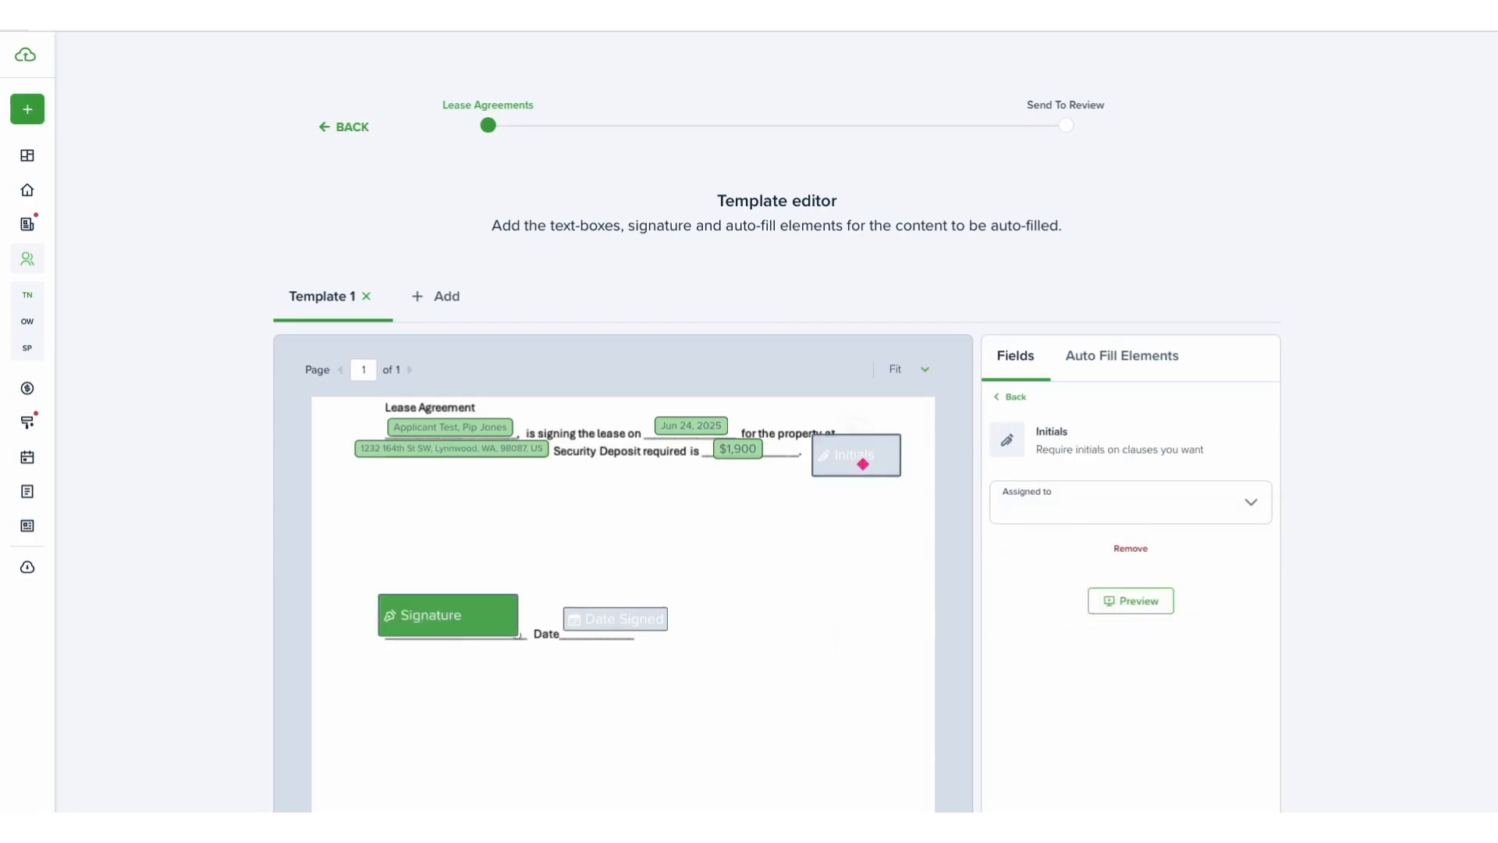
{"action": "left_click", "coordinate": [1086, 507]}
{"action": "left_click", "coordinate": [1065, 605]}
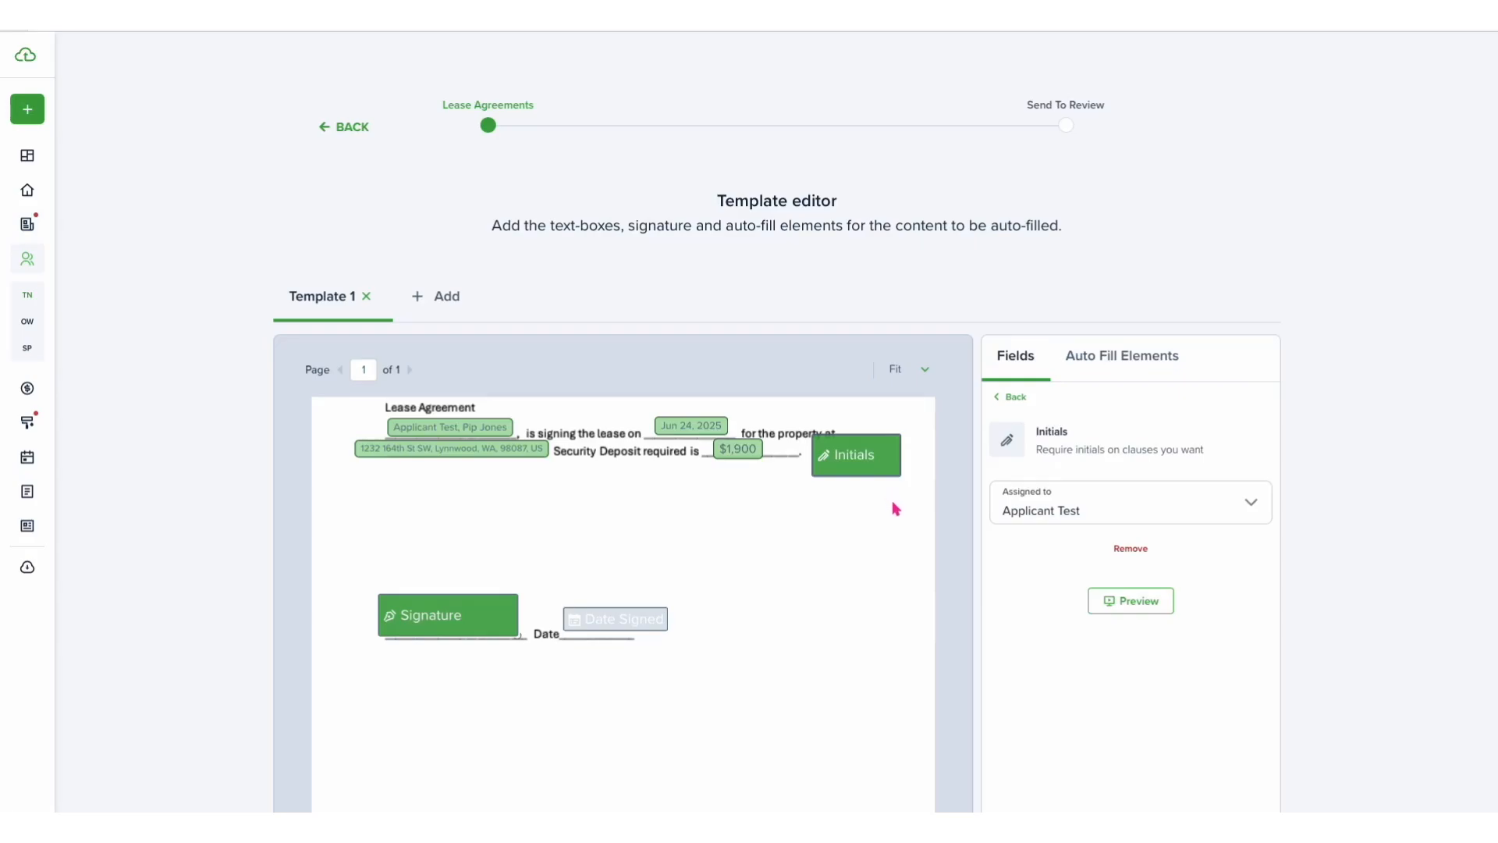
- Add a second Signature field below the first, assign it to the second tenant, and place a second Date Signed field beside it
{"action": "mouse_move", "coordinate": [1072, 415]}
{"action": "left_mouse_down"}
{"action": "mouse_move", "coordinate": [661, 607]}
{"action": "mouse_move", "coordinate": [457, 667]}
{"action": "left_mouse_up"}
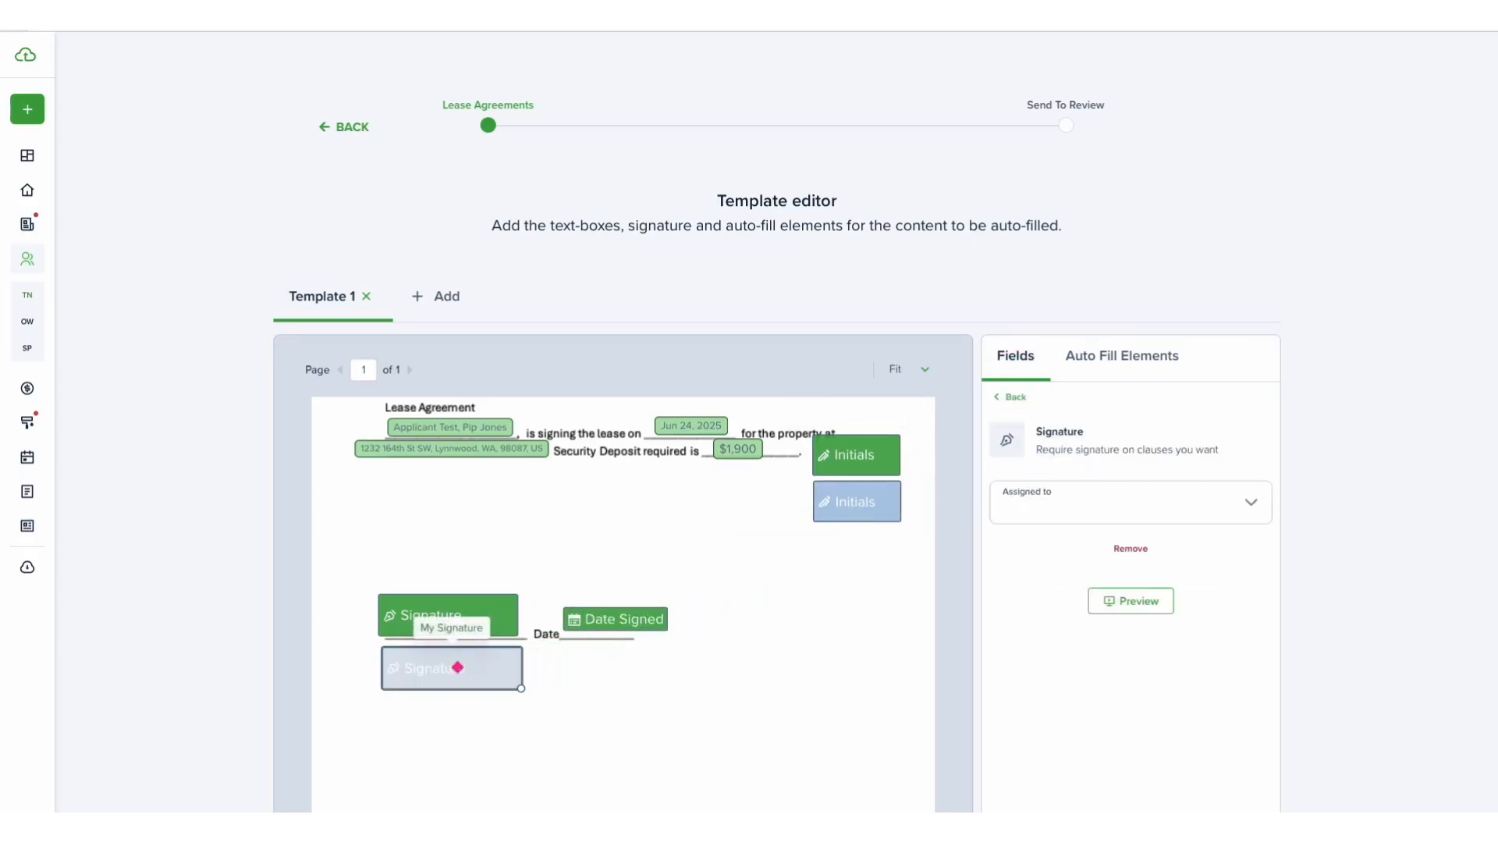
{"action": "left_click", "coordinate": [1172, 499]}
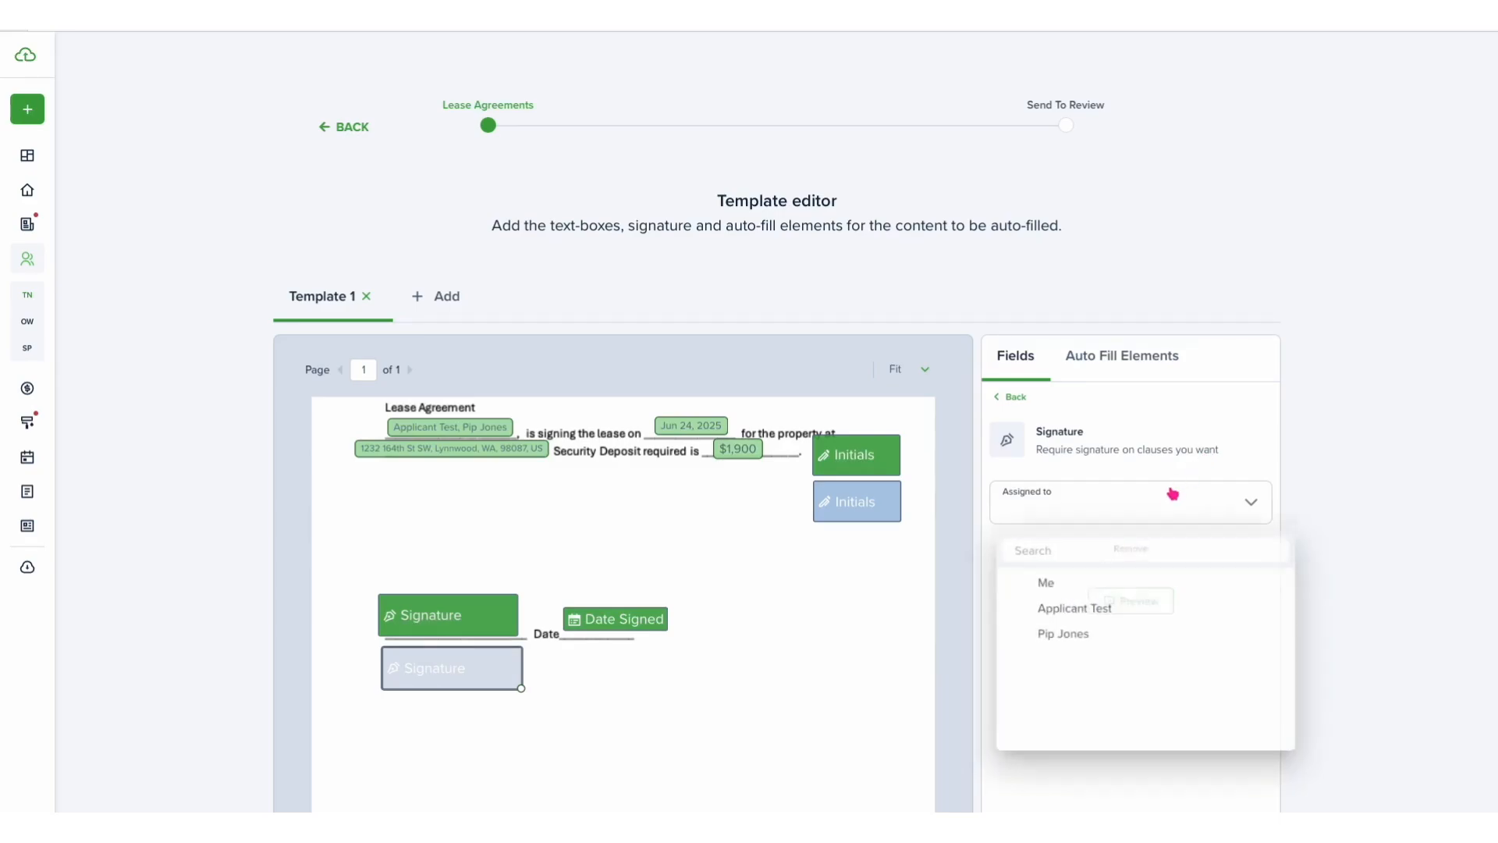
{"action": "left_click", "coordinate": [1090, 645]}
{"action": "left_click", "coordinate": [1020, 399]}
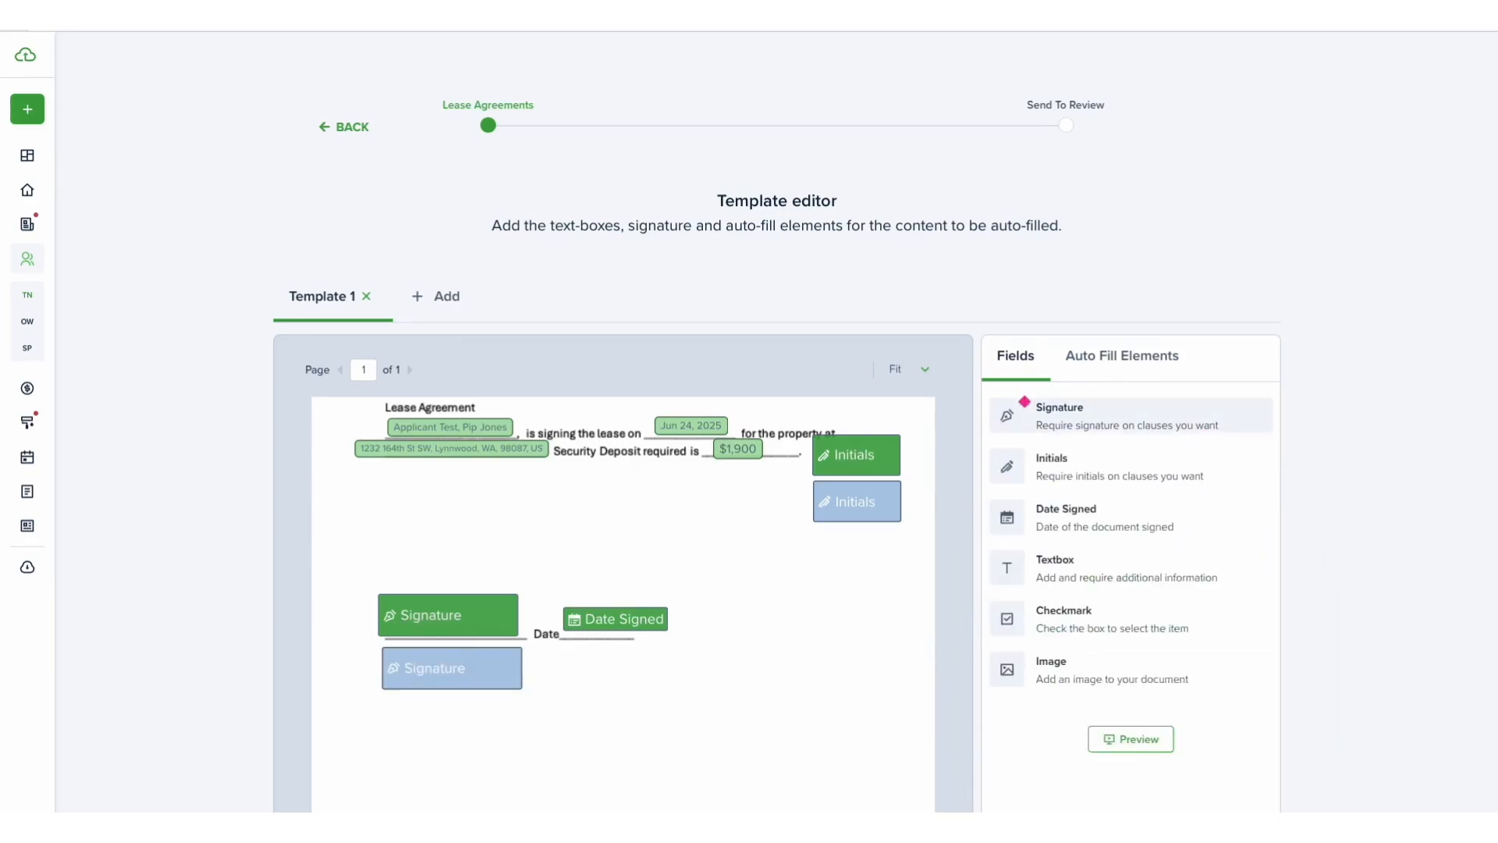
{"action": "left_click_drag", "start_coordinate": [1081, 508], "coordinate": [644, 676]}
- Add a third Signature field at the bottom of the page and assign it to yourself
{"action": "mouse_move", "coordinate": [1073, 412]}
{"action": "left_mouse_down"}
{"action": "mouse_move", "coordinate": [511, 775]}
{"action": "mouse_move", "coordinate": [490, 702]}
{"action": "mouse_move", "coordinate": [465, 706]}
{"action": "left_mouse_up"}
{"action": "left_click", "coordinate": [1083, 452]}
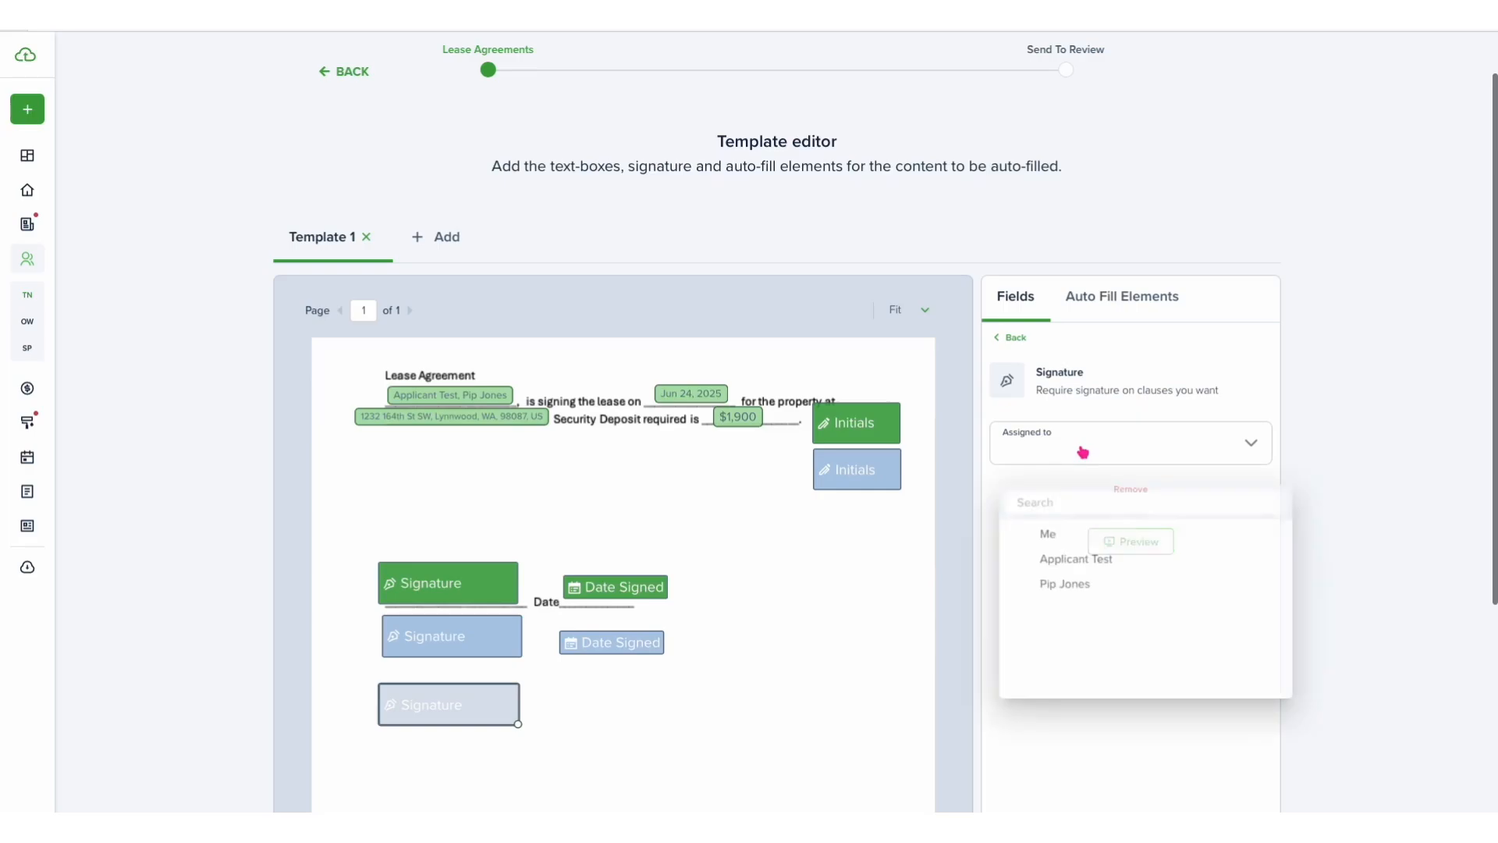
{"action": "left_click", "coordinate": [1062, 536]}
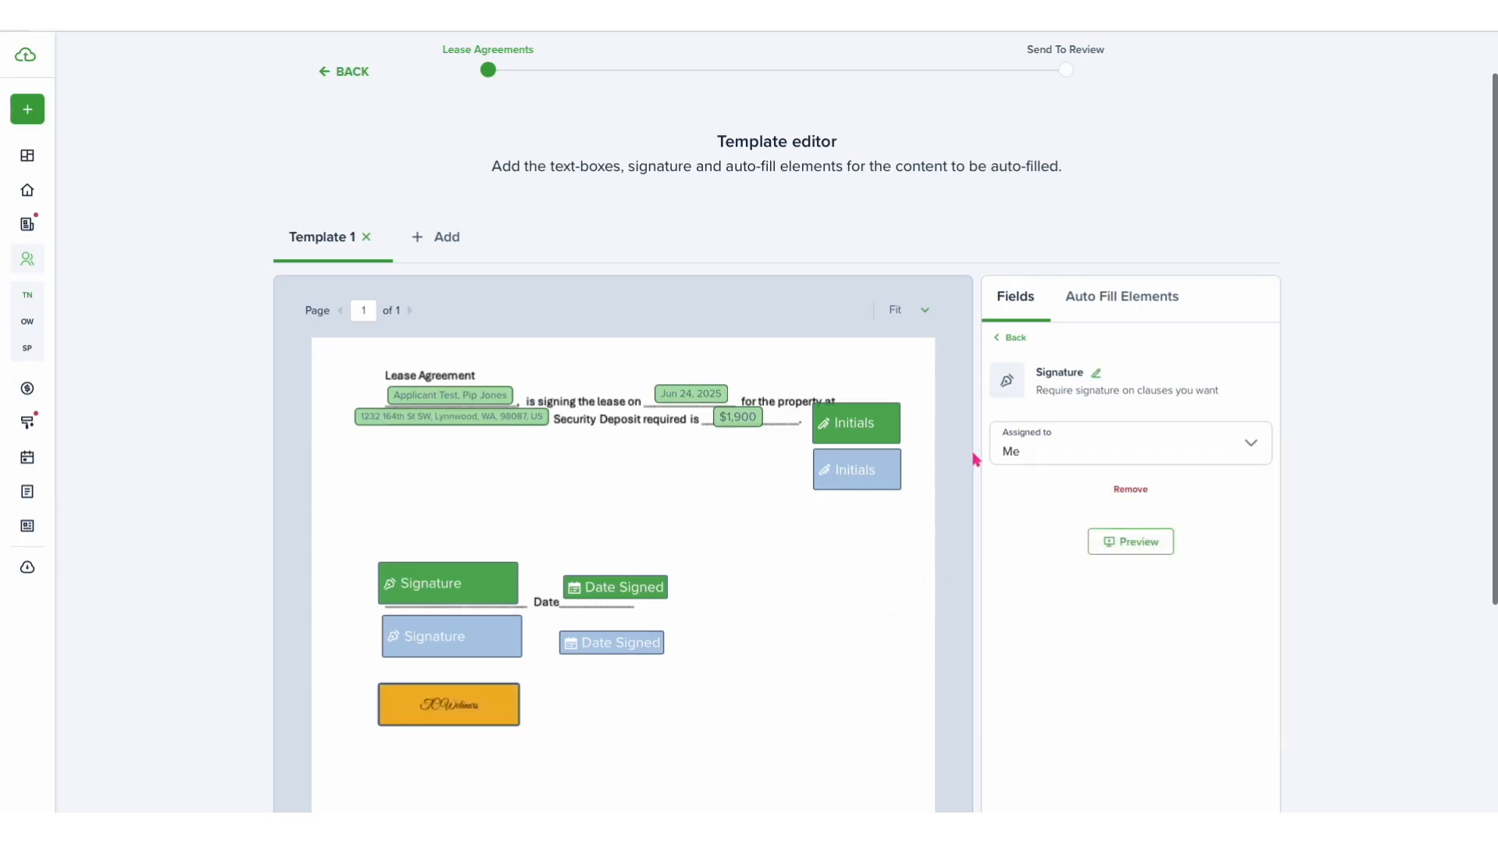
- Set up your signature as a typed signature with the name TC Webinars
{"action": "left_click", "coordinate": [1096, 378]}
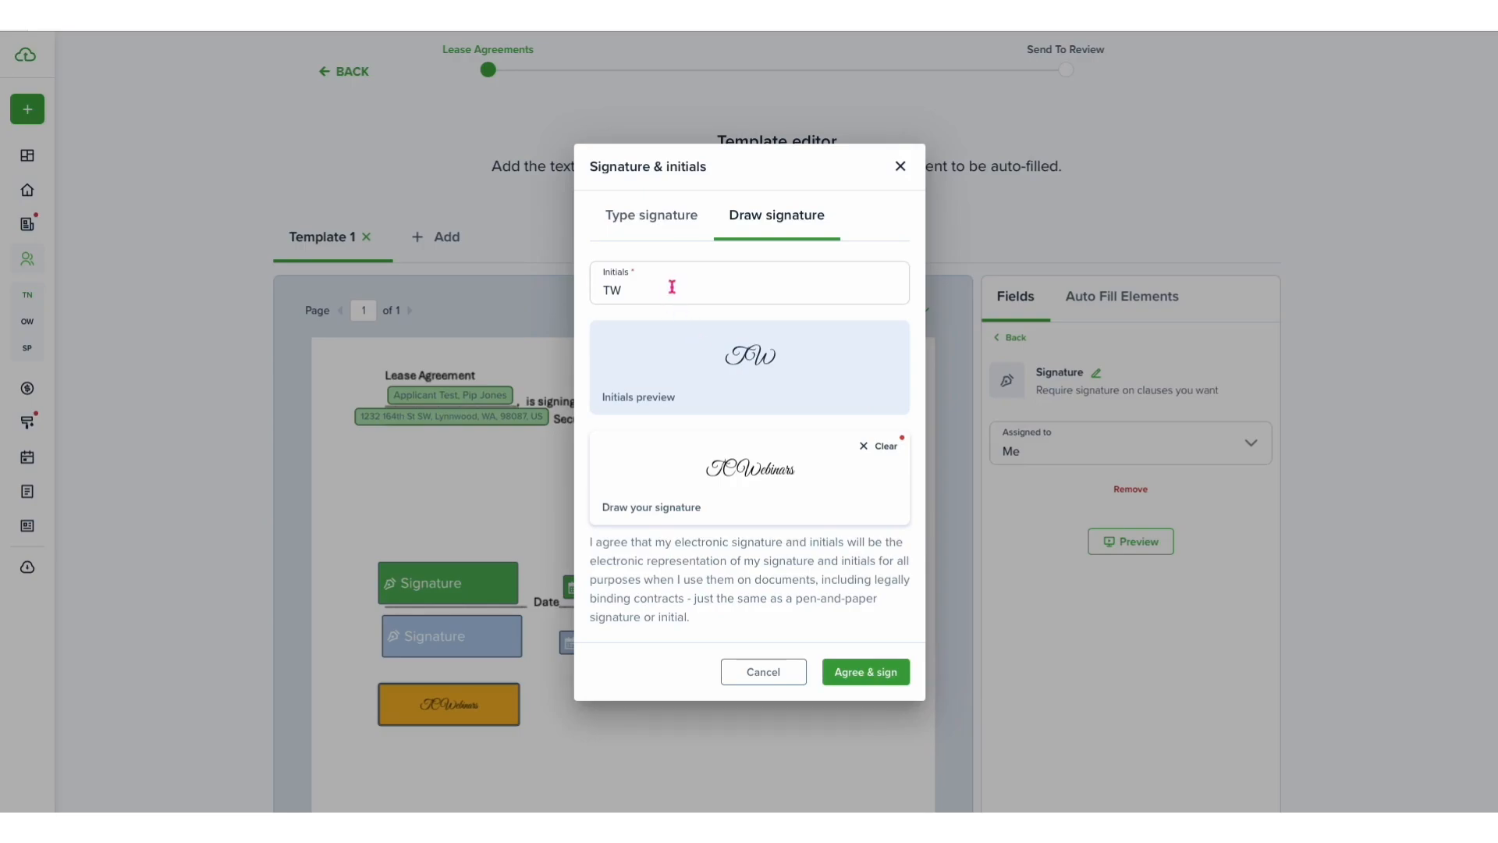
{"action": "left_click", "coordinate": [659, 219]}
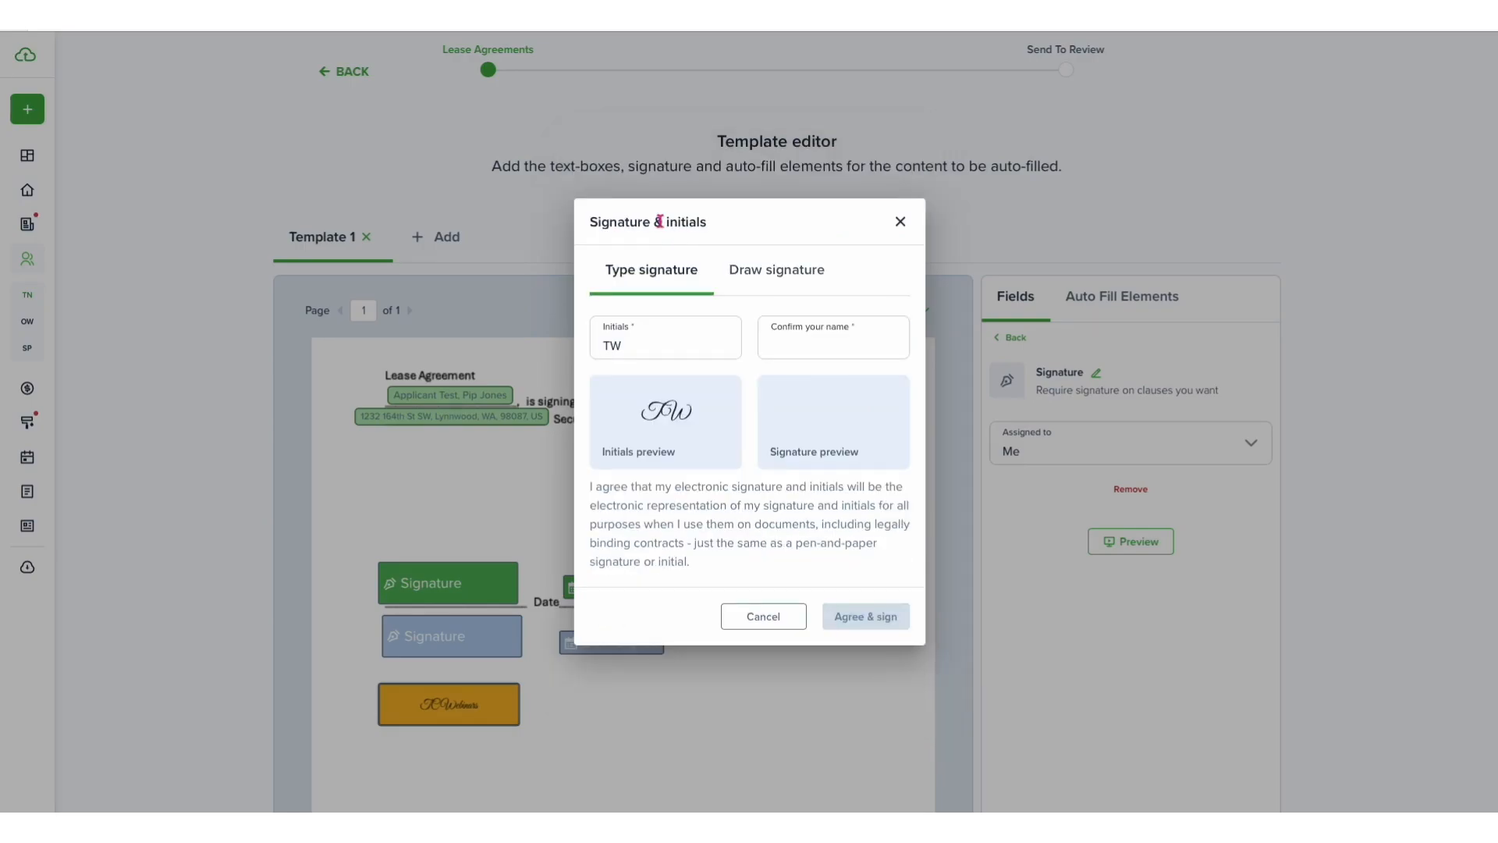
{"action": "left_click", "coordinate": [802, 344]}
{"action": "type", "text": "TC Webinars"}
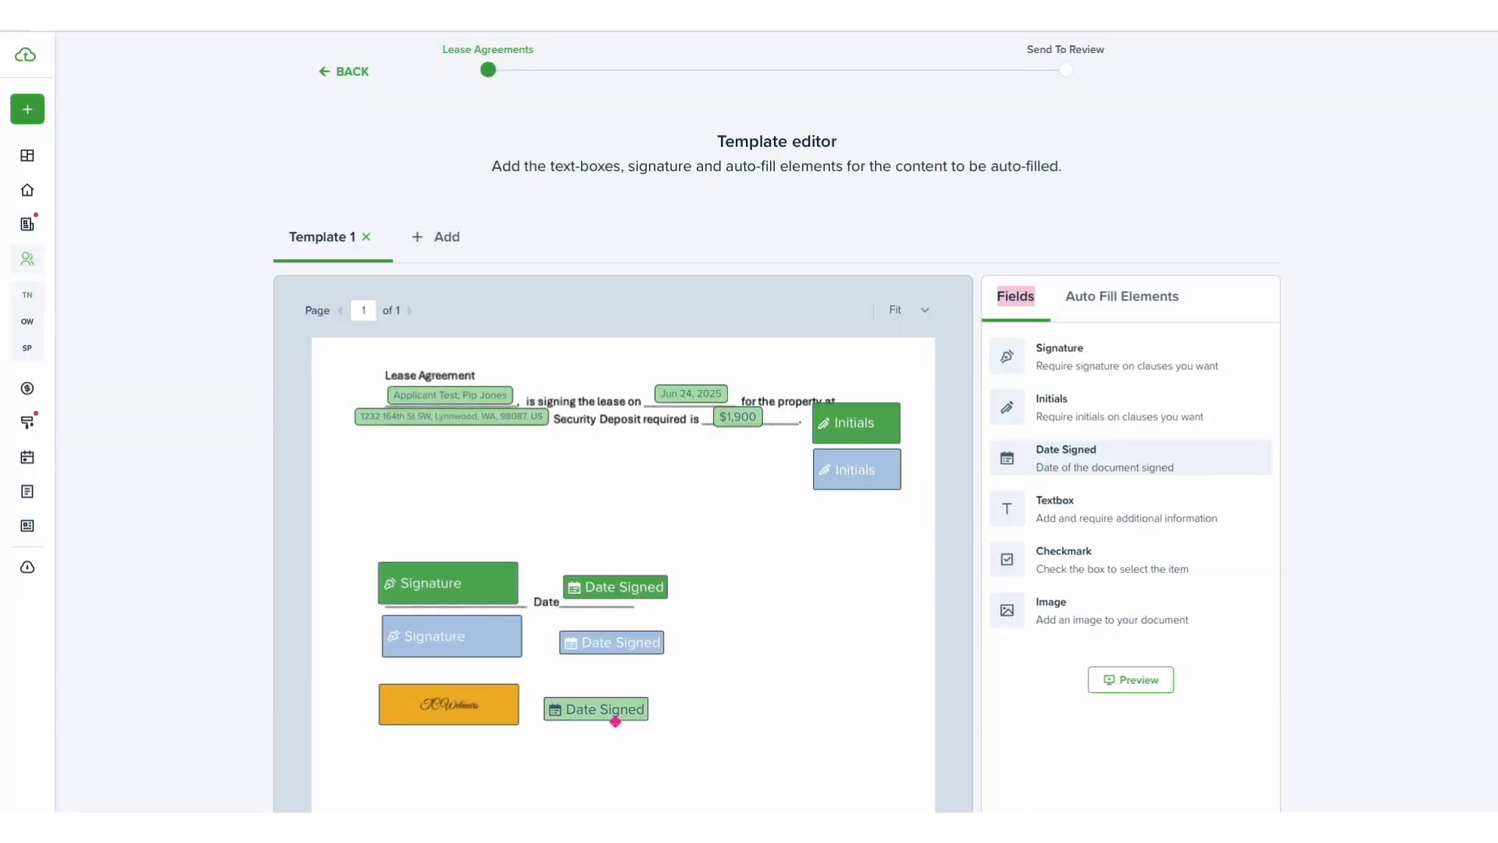
- Add a Date Signed field beside your signature, assign it to yourself, and set its font size to 11px
{"action": "left_click", "coordinate": [616, 720]}
{"action": "left_click", "coordinate": [1089, 462]}
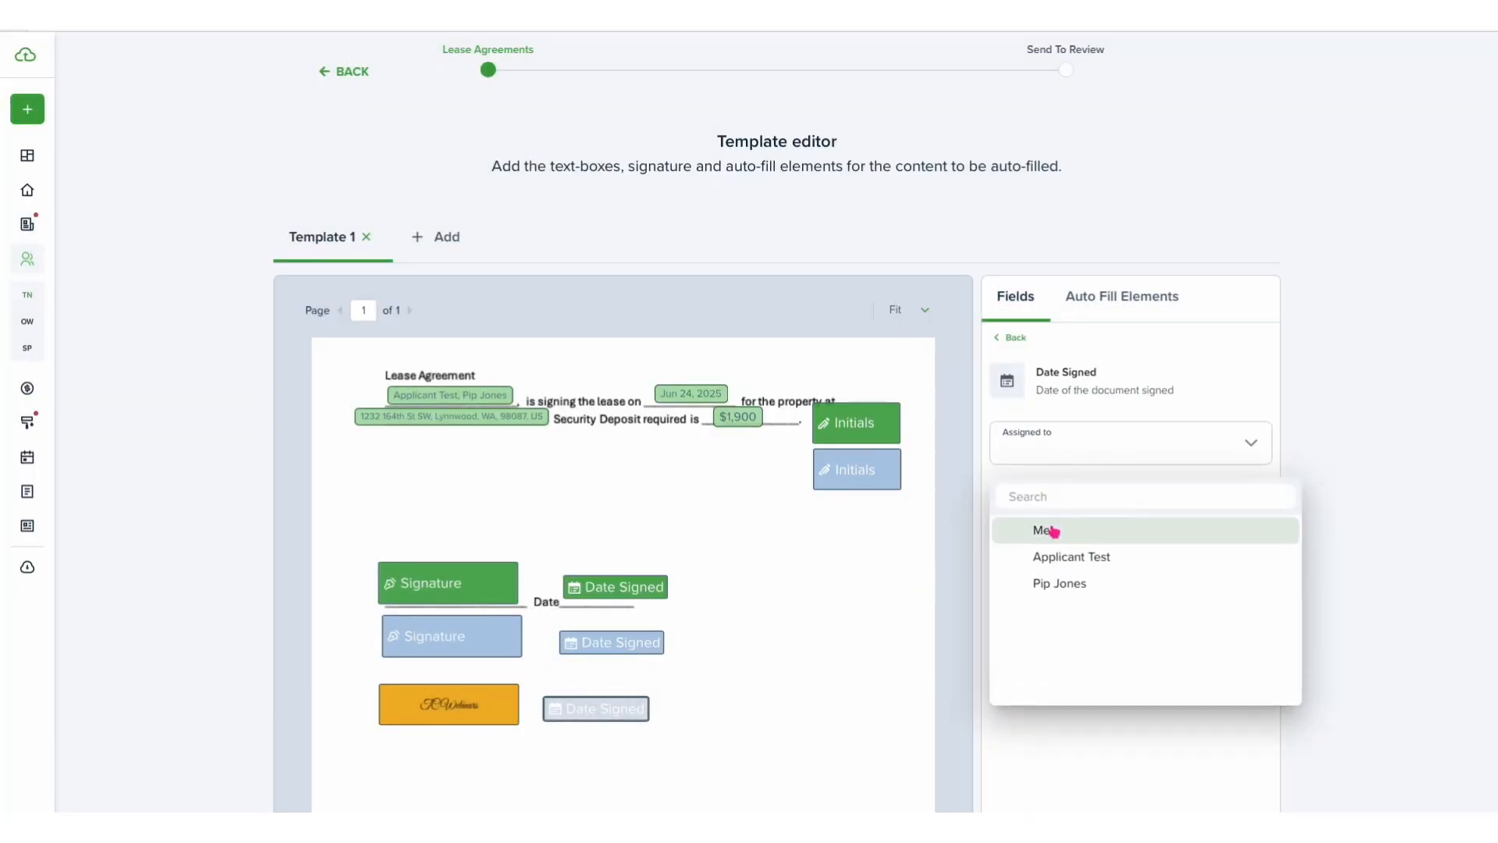
{"action": "left_click", "coordinate": [1049, 530]}
{"action": "left_click", "coordinate": [1076, 508]}
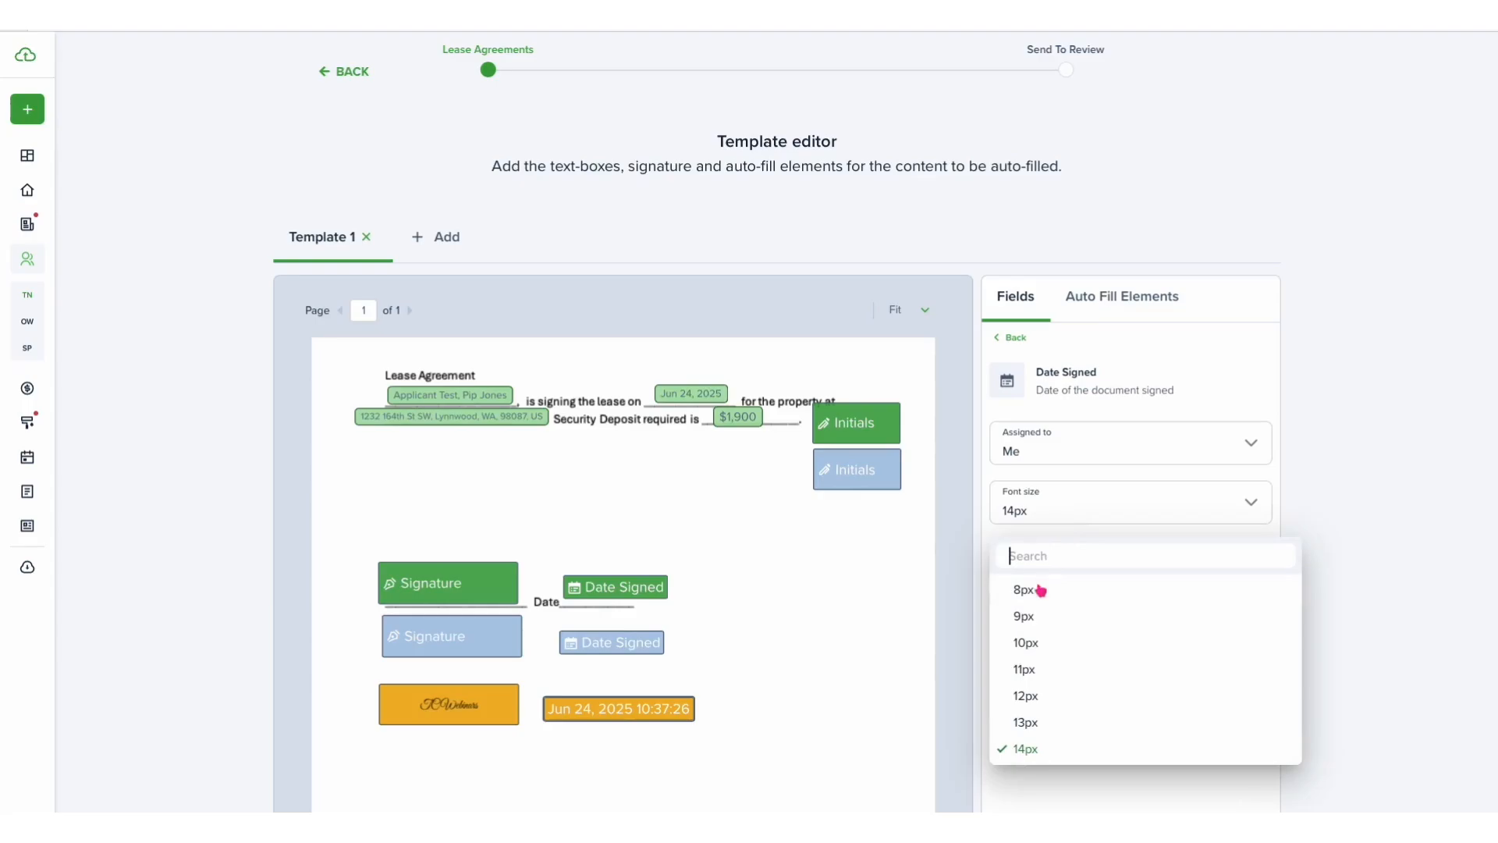
{"action": "left_click", "coordinate": [1035, 668]}
{"action": "left_click", "coordinate": [872, 665]}
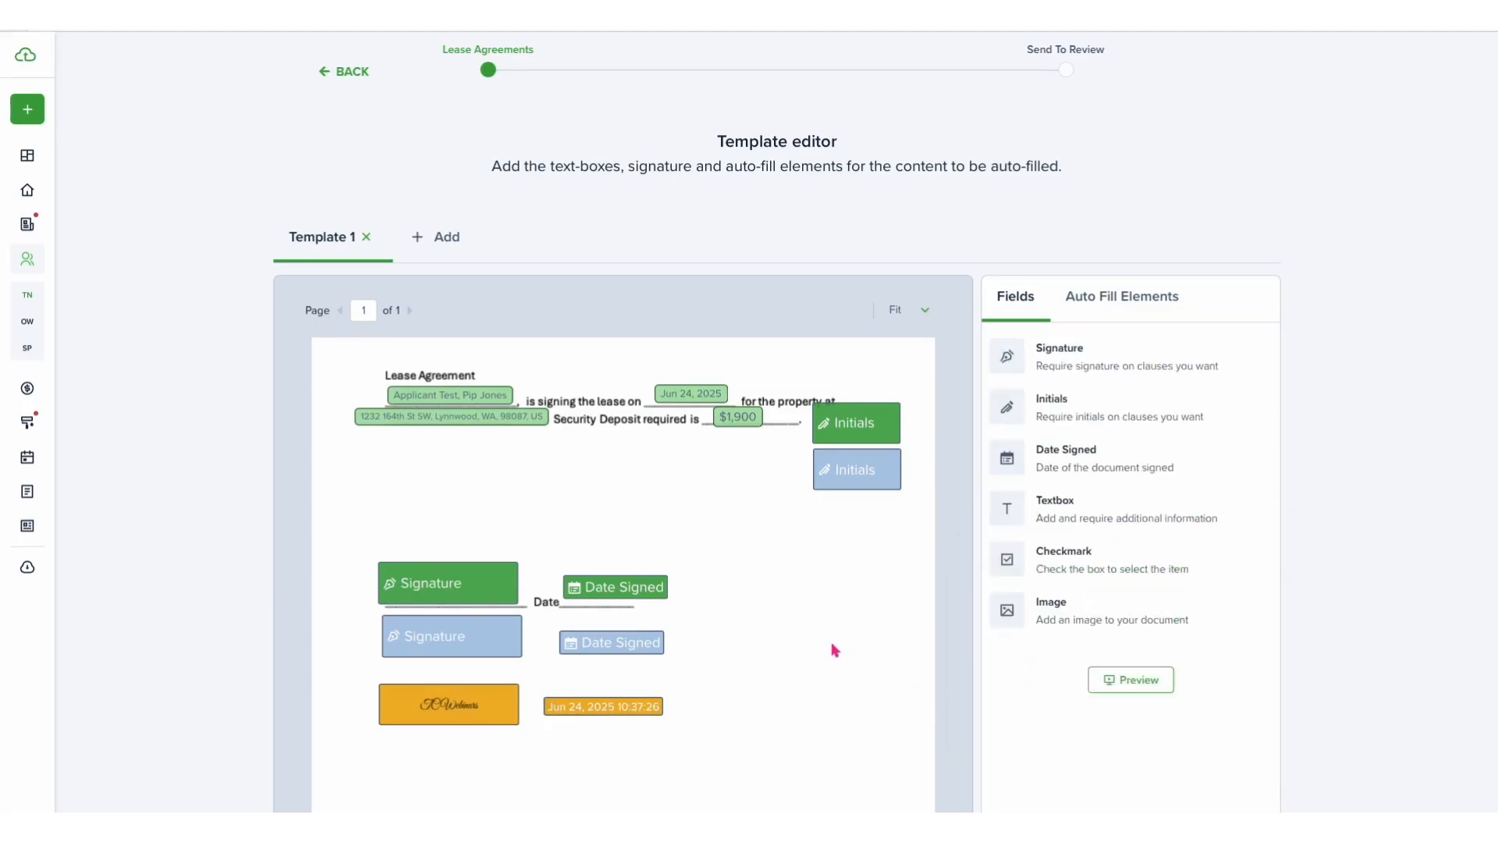
- Add a Checkmark field below the property address line and assign it to the primary tenant
{"action": "scroll", "coordinate": [864, 659], "scroll_direction": "down", "scroll_amount": 6}
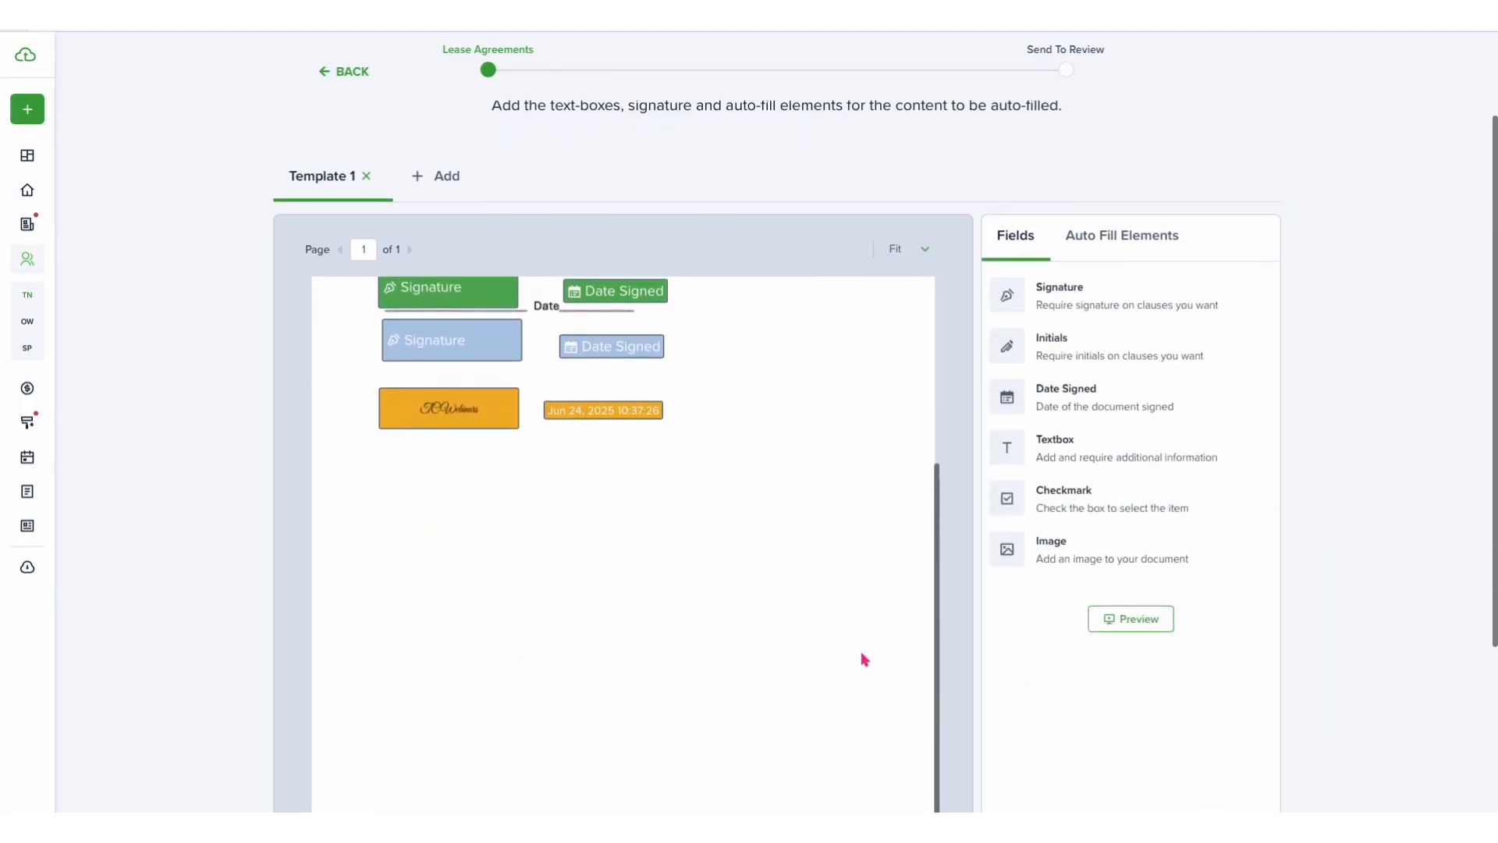
{"action": "scroll", "coordinate": [865, 659], "scroll_direction": "up", "scroll_amount": 8}
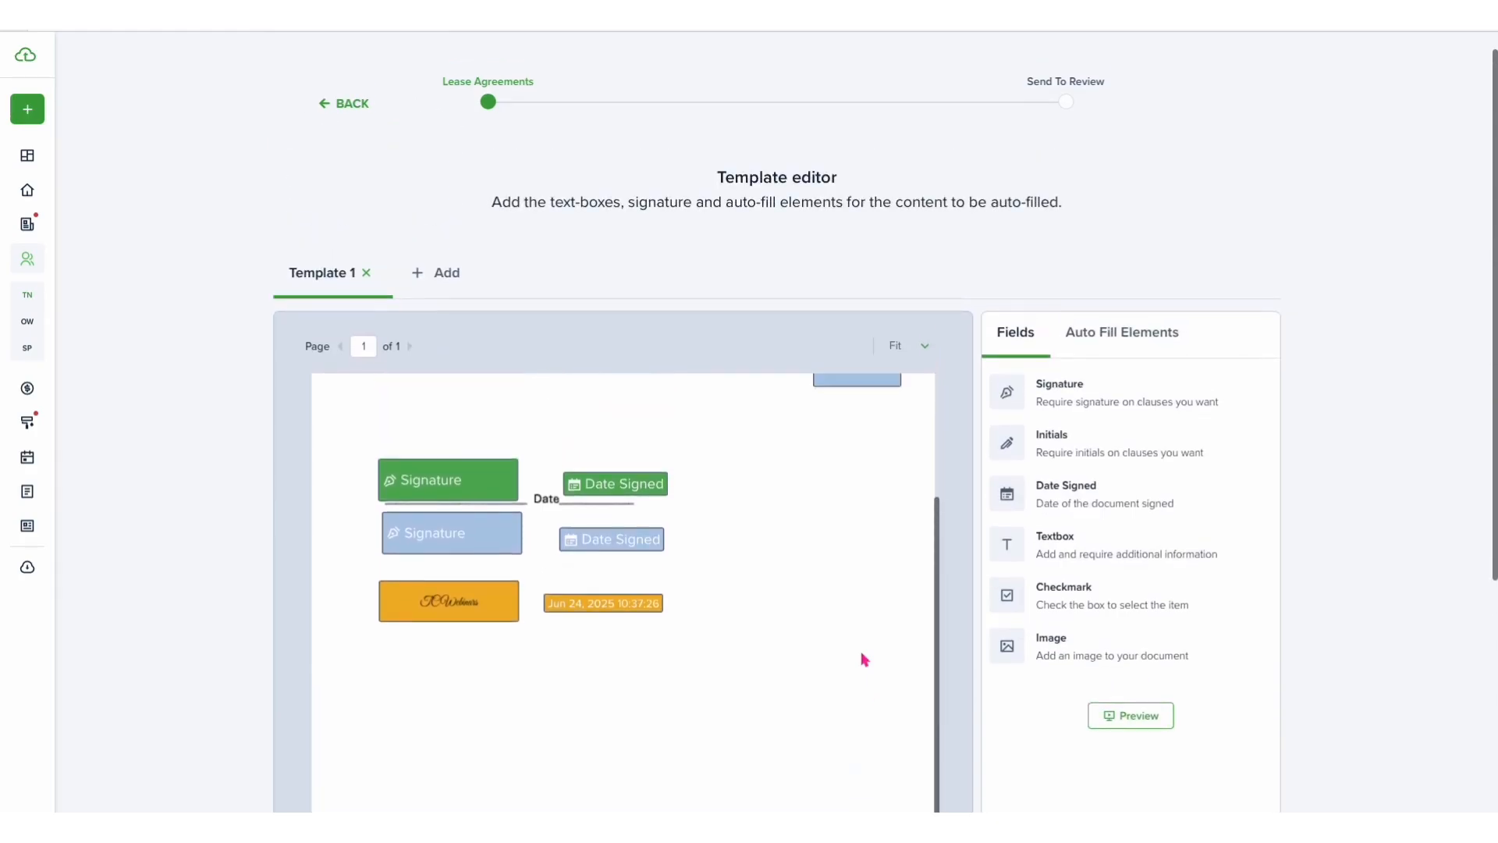
{"action": "scroll", "coordinate": [864, 659], "scroll_direction": "up", "scroll_amount": 2}
{"action": "left_click_drag", "start_coordinate": [1070, 596], "coordinate": [521, 575]}
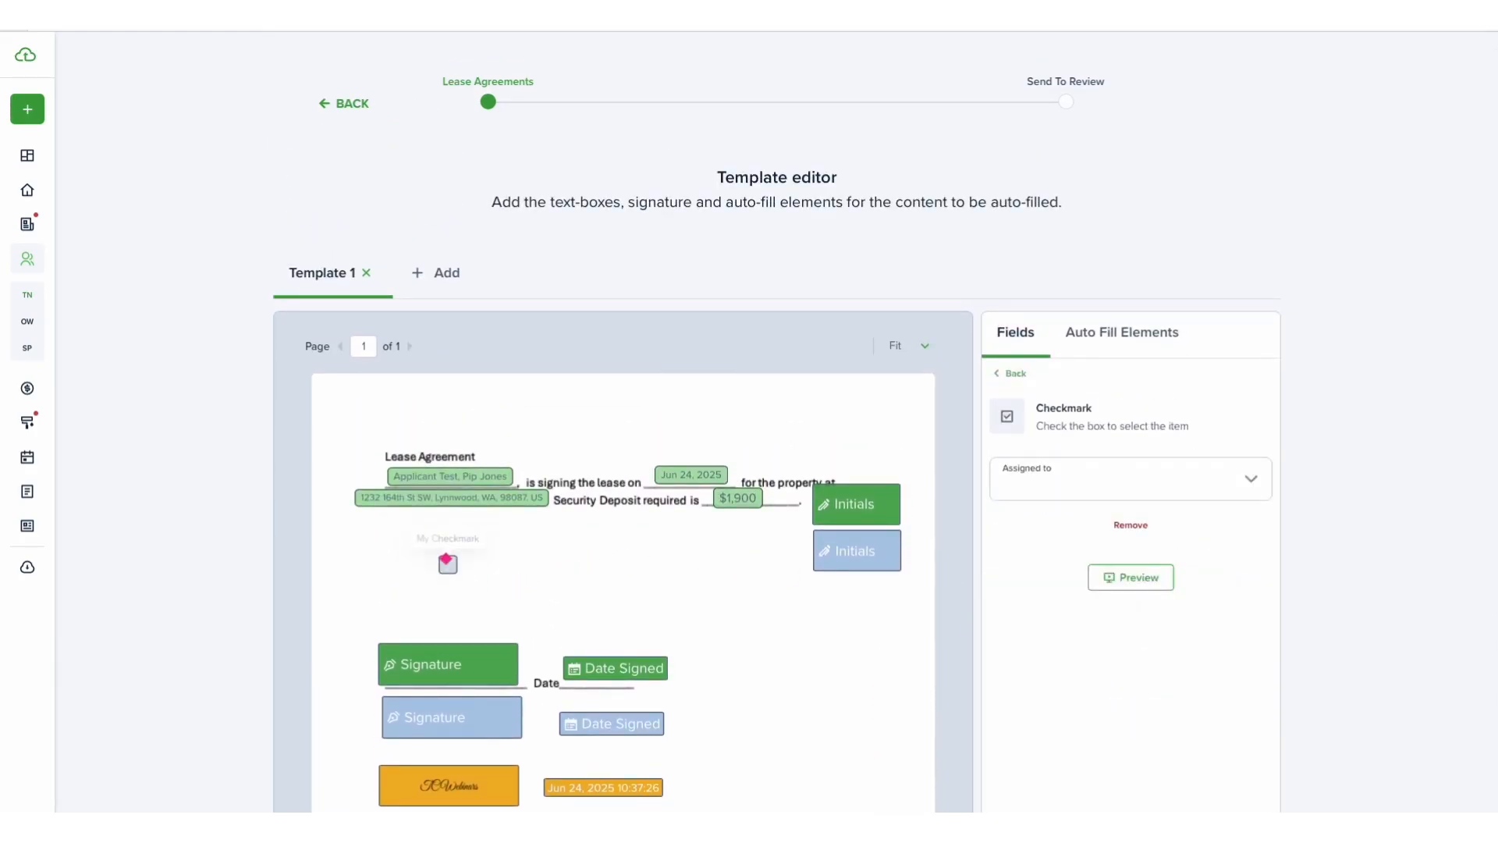
{"action": "left_click", "coordinate": [1085, 479]}
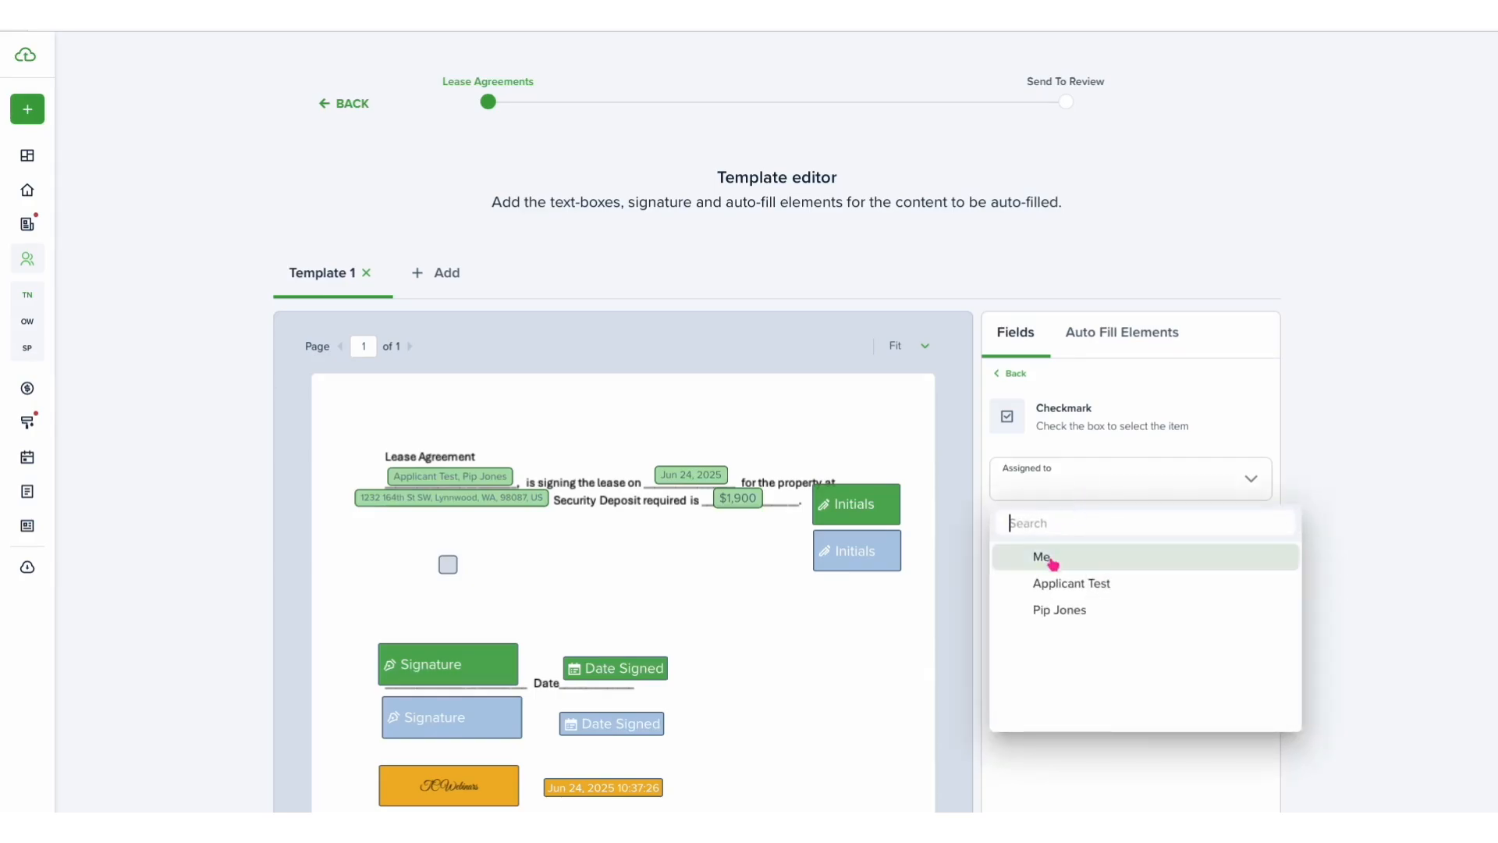
{"action": "left_click", "coordinate": [1059, 584]}
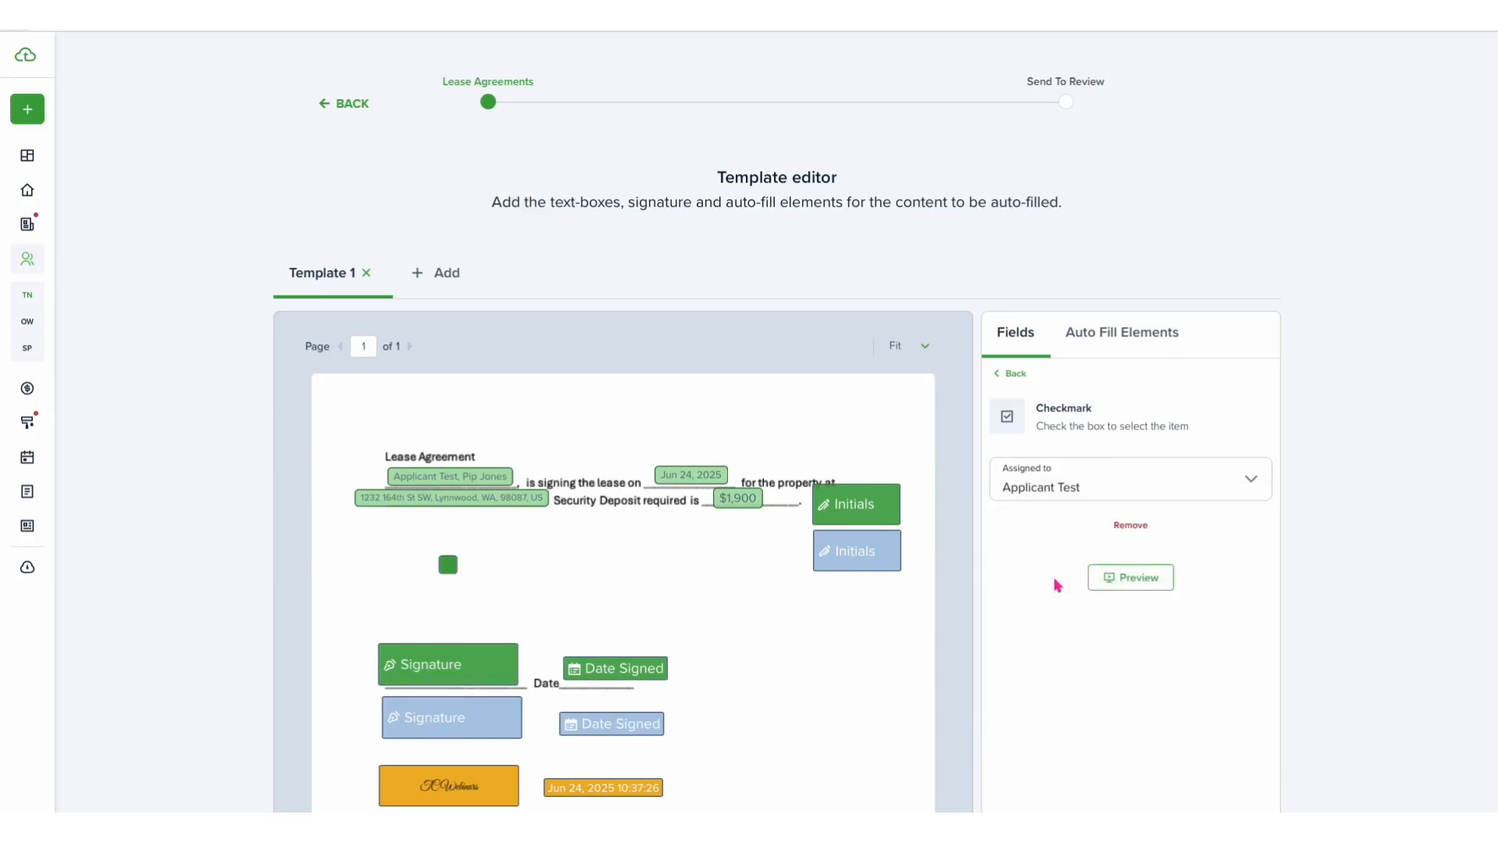
{"action": "left_click", "coordinate": [470, 569]}
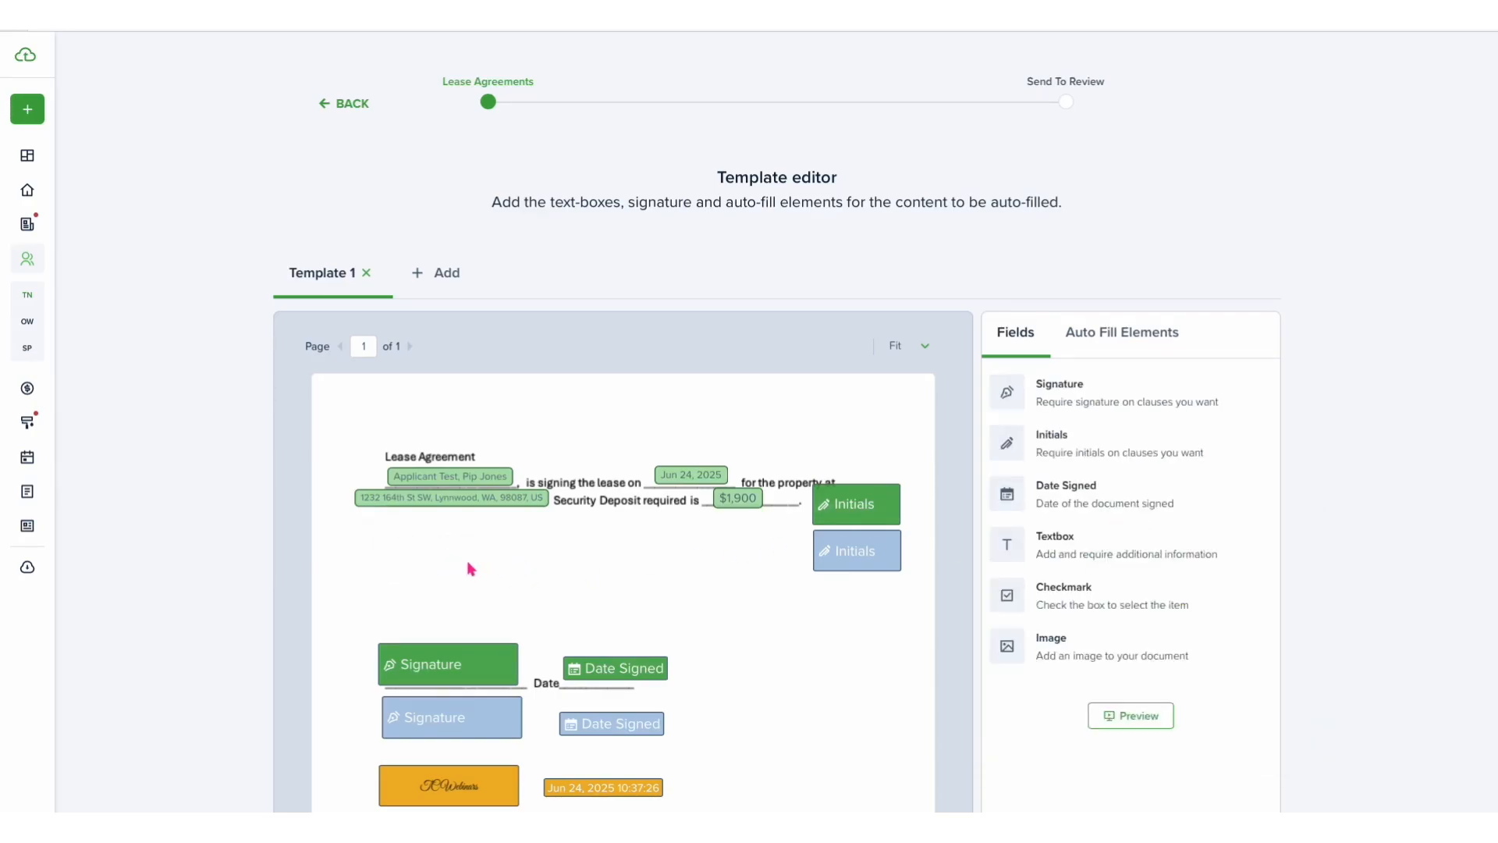
- Send the lease agreement to review and close the confirmation dialog
{"action": "scroll", "coordinate": [679, 618], "scroll_direction": "down", "scroll_amount": 3}
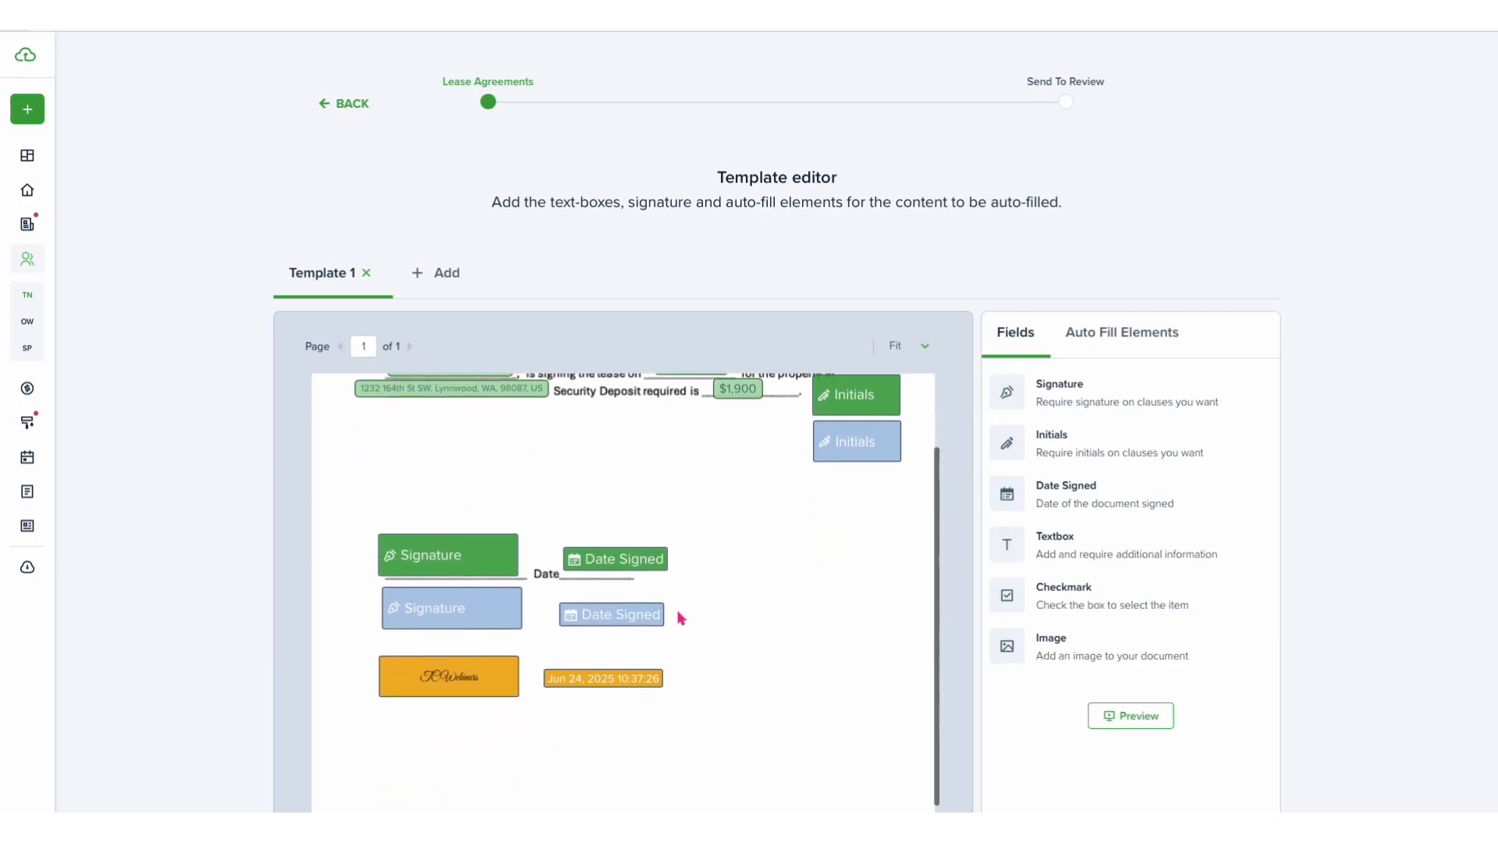
{"action": "scroll", "coordinate": [679, 617], "scroll_direction": "down", "scroll_amount": 4}
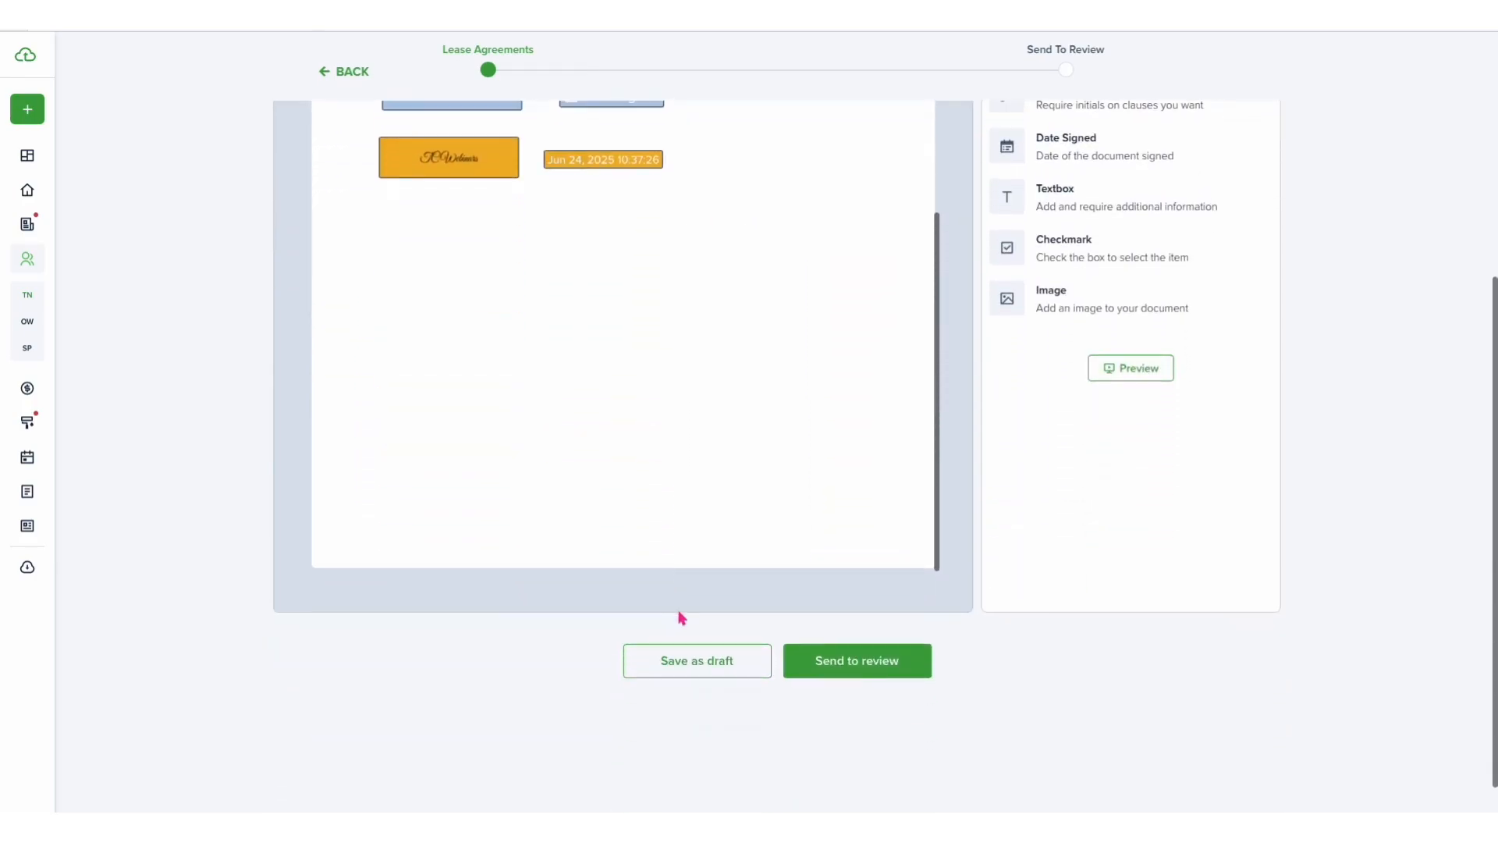
{"action": "left_click", "coordinate": [820, 662]}
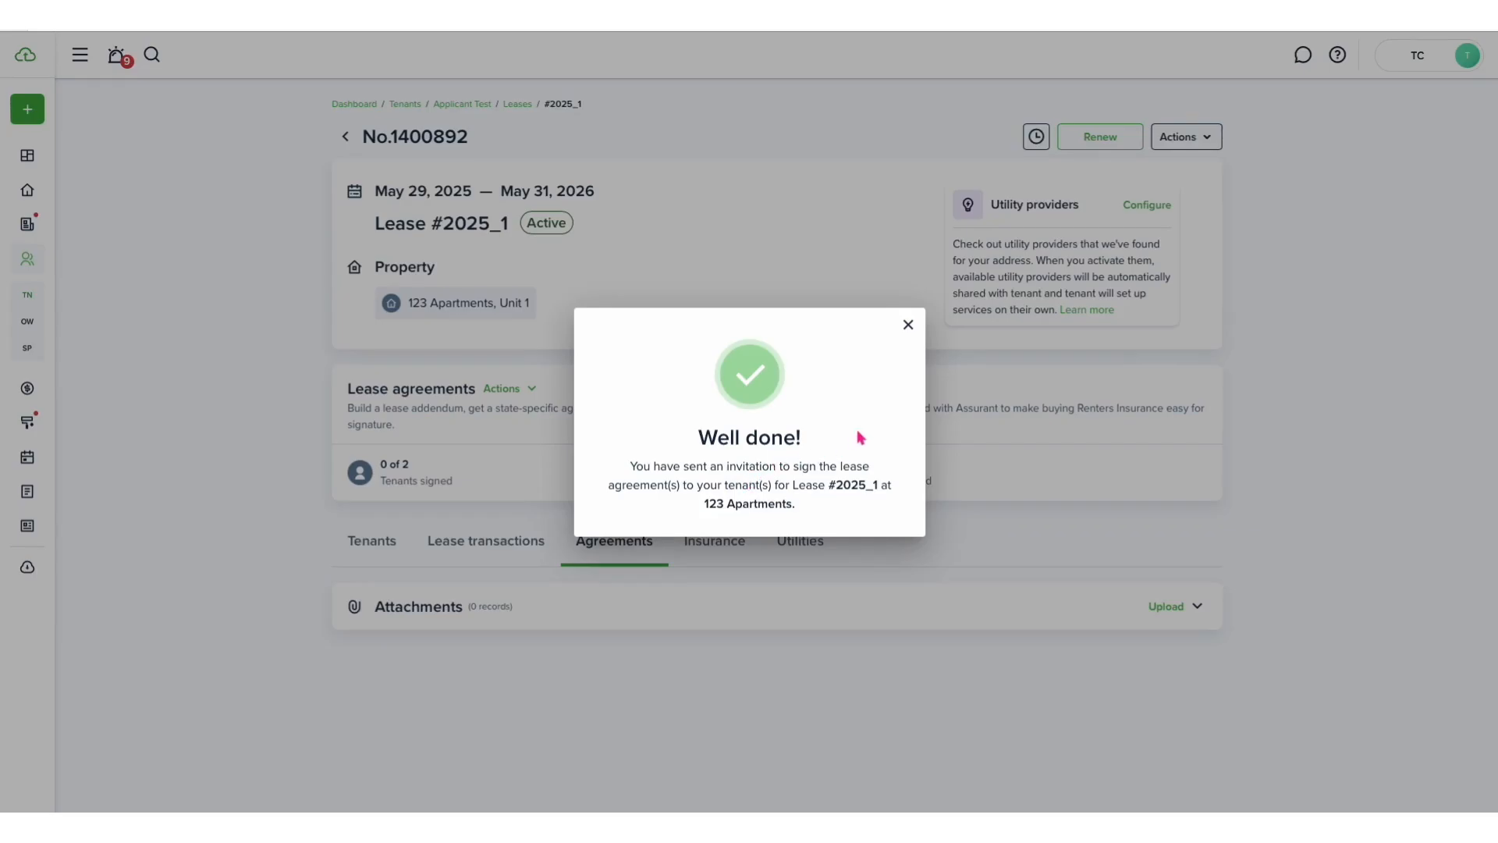
{"action": "left_click", "coordinate": [908, 324]}
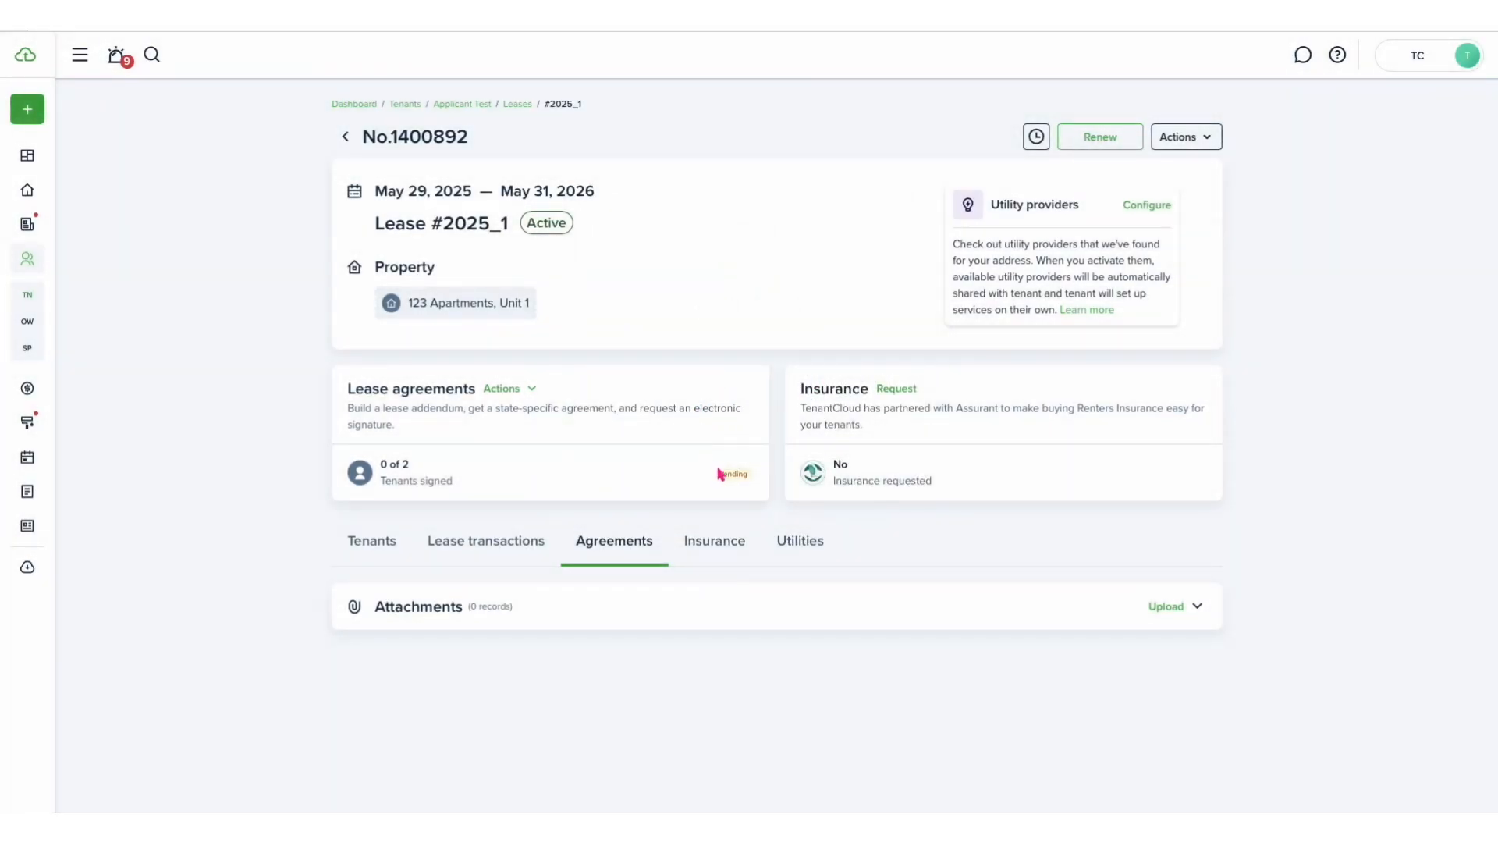
- Open the File manager under Documents
{"action": "left_click_drag", "start_coordinate": [419, 466], "coordinate": [377, 462]}
{"action": "left_click", "coordinate": [759, 478]}
{"action": "left_click", "coordinate": [27, 490]}
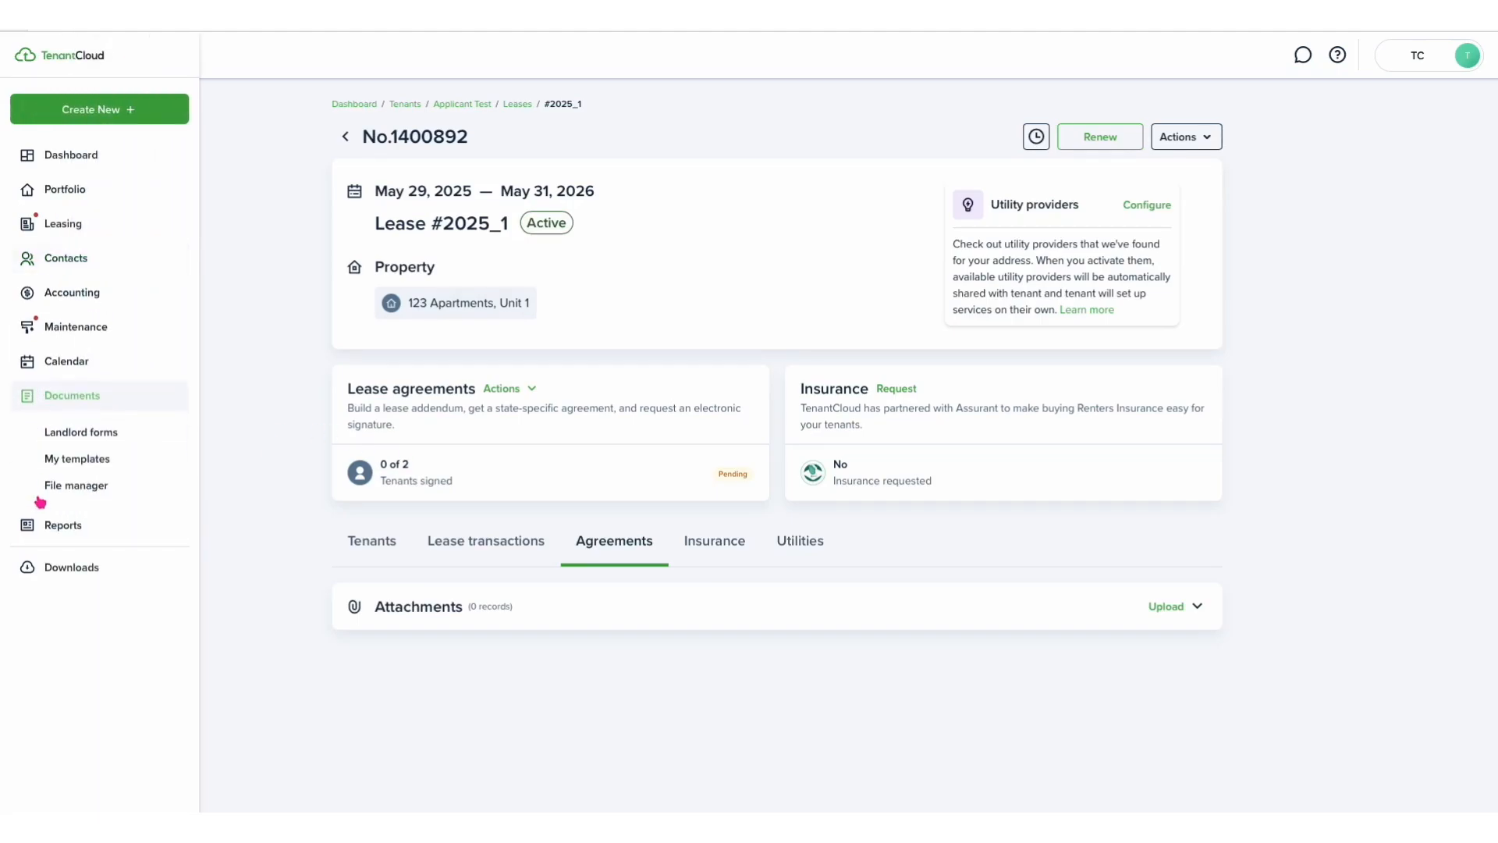
{"action": "left_click", "coordinate": [78, 488]}
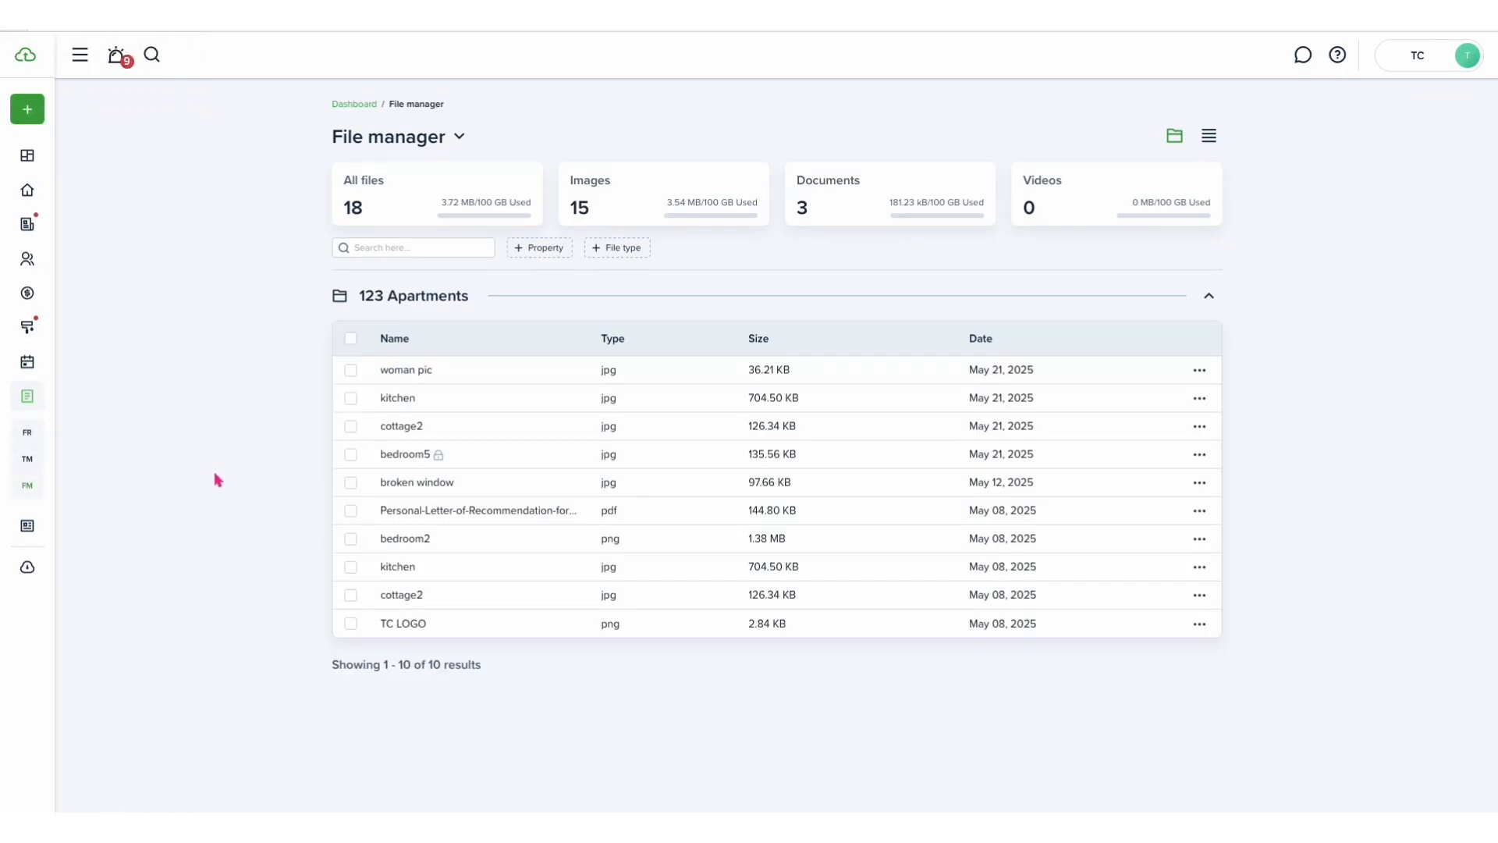
- Filter the file list to show only the Images file type
{"action": "left_click", "coordinate": [620, 246]}
{"action": "left_click", "coordinate": [604, 308]}
{"action": "left_click", "coordinate": [579, 369]}
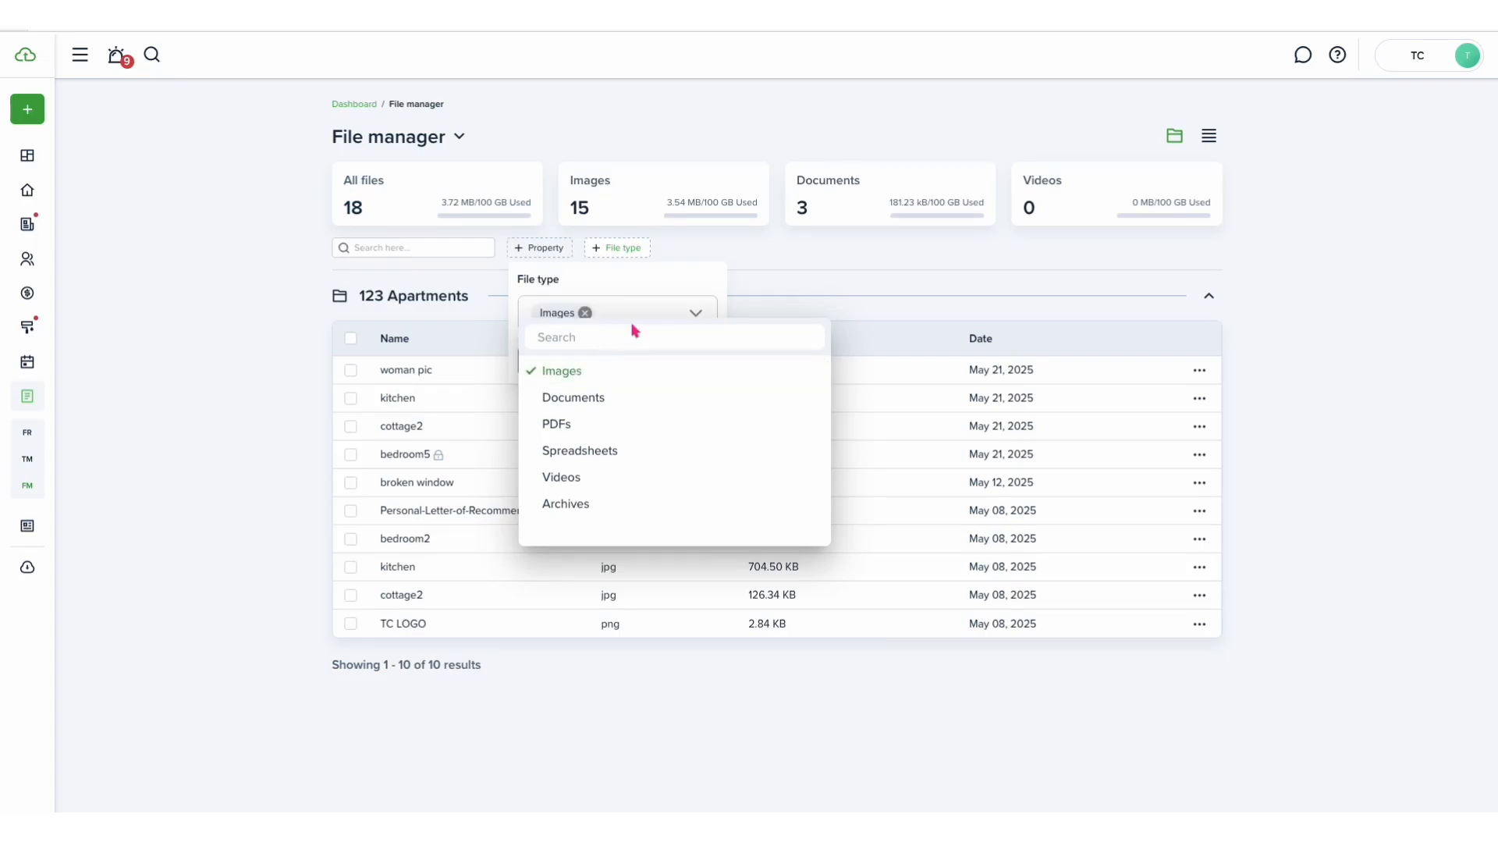
{"action": "left_click", "coordinate": [645, 292]}
{"action": "left_click", "coordinate": [620, 357]}
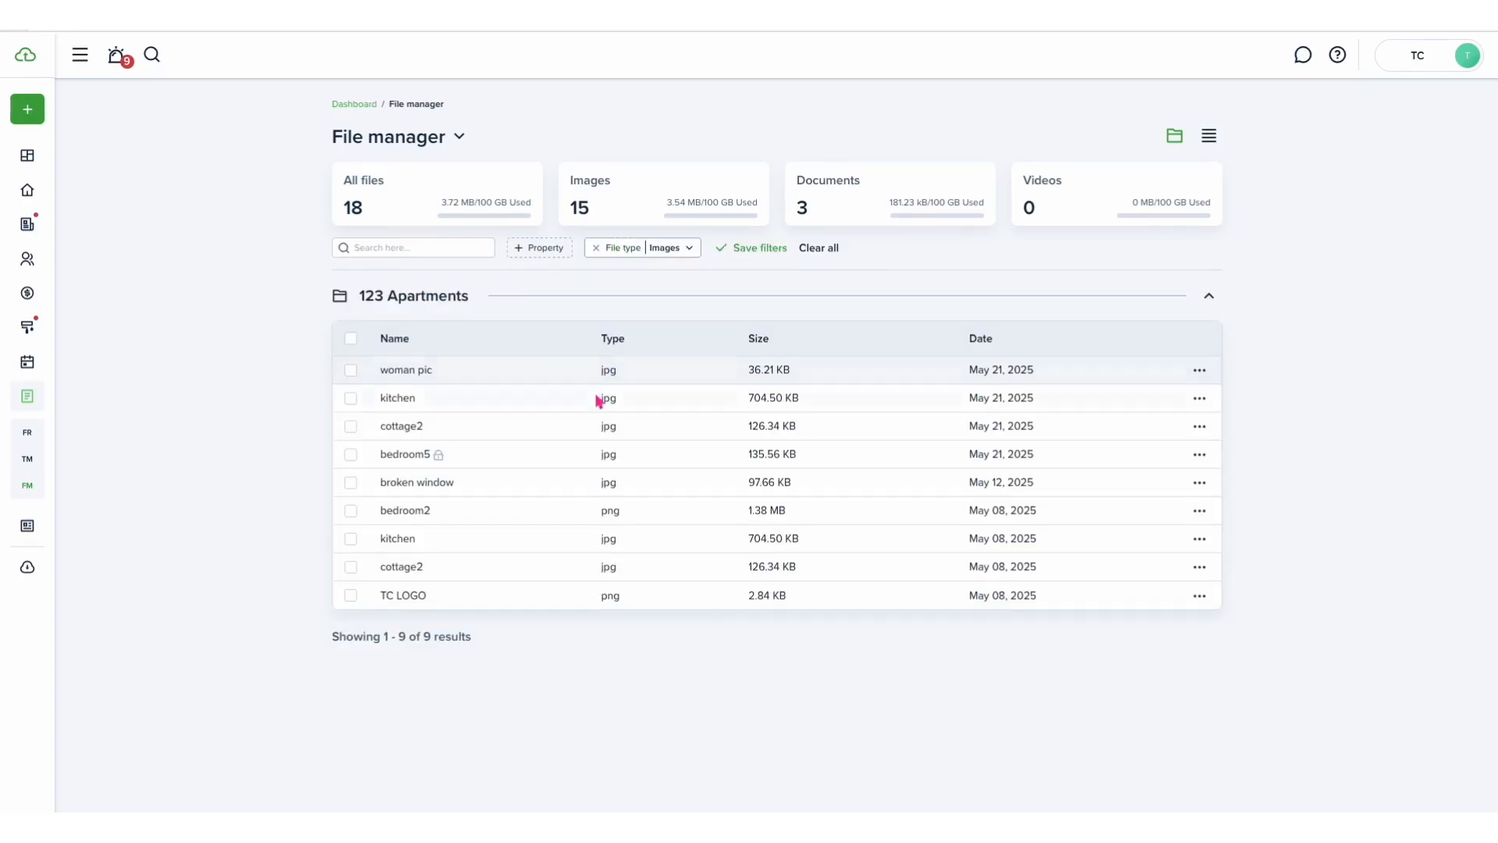
- Select the first three images and preview them one by one in the viewer
{"action": "left_click", "coordinate": [1200, 371]}
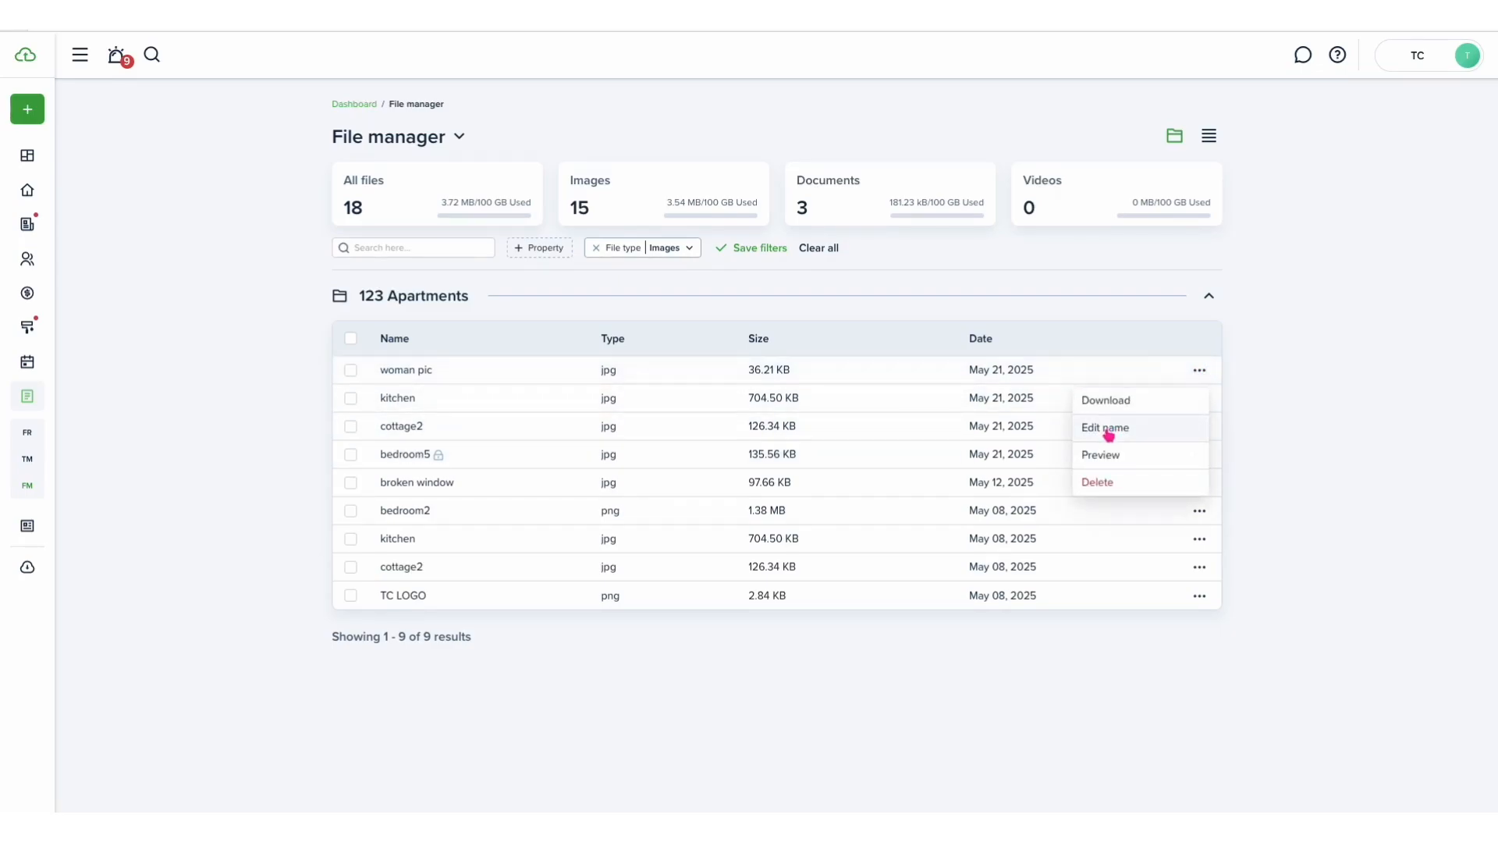
{"action": "left_click", "coordinate": [350, 369]}
{"action": "left_click", "coordinate": [350, 397]}
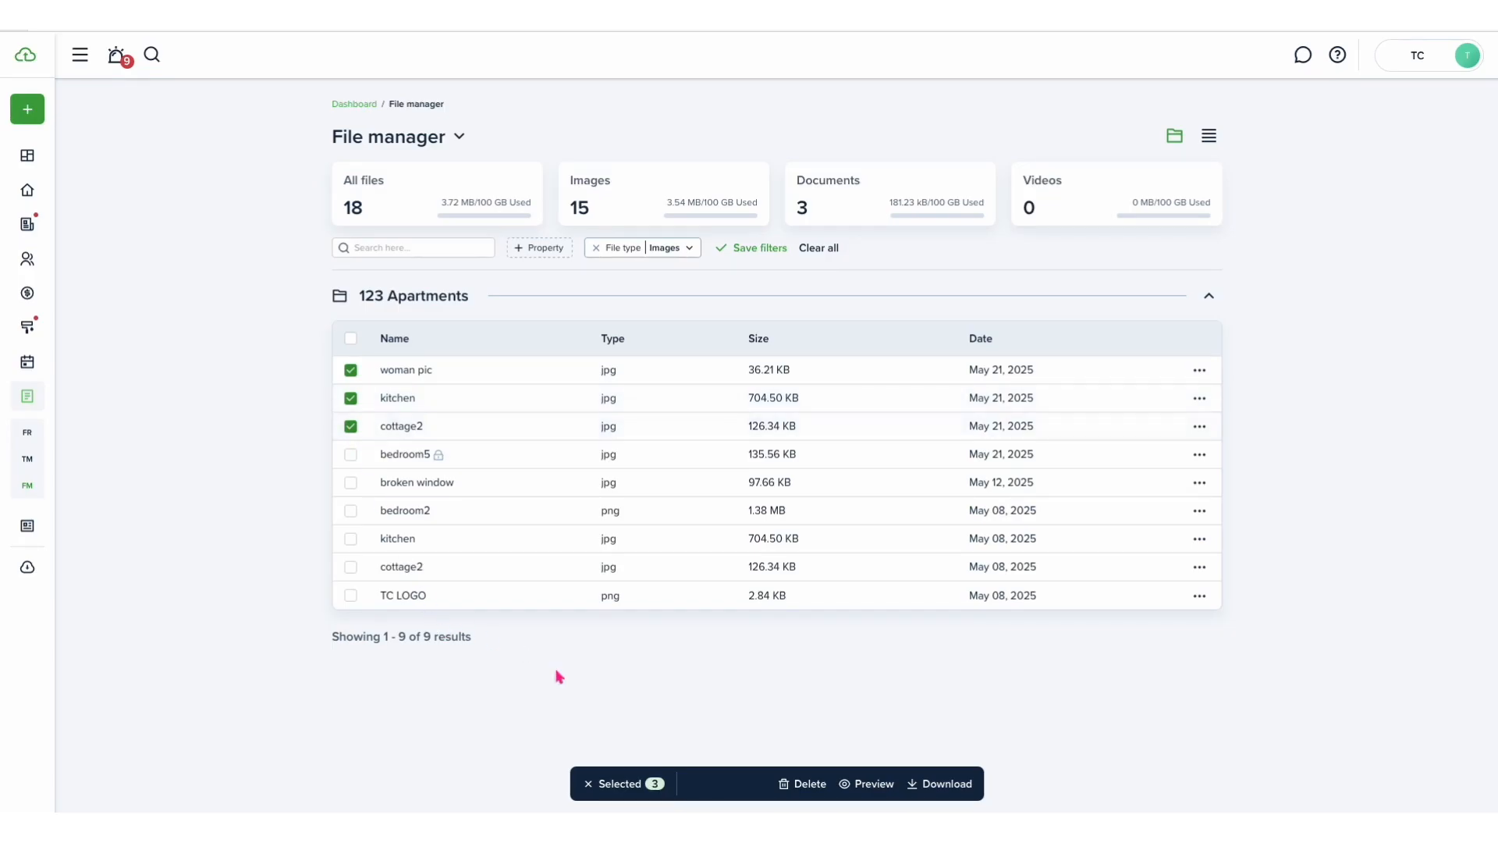
{"action": "left_click", "coordinate": [874, 784]}
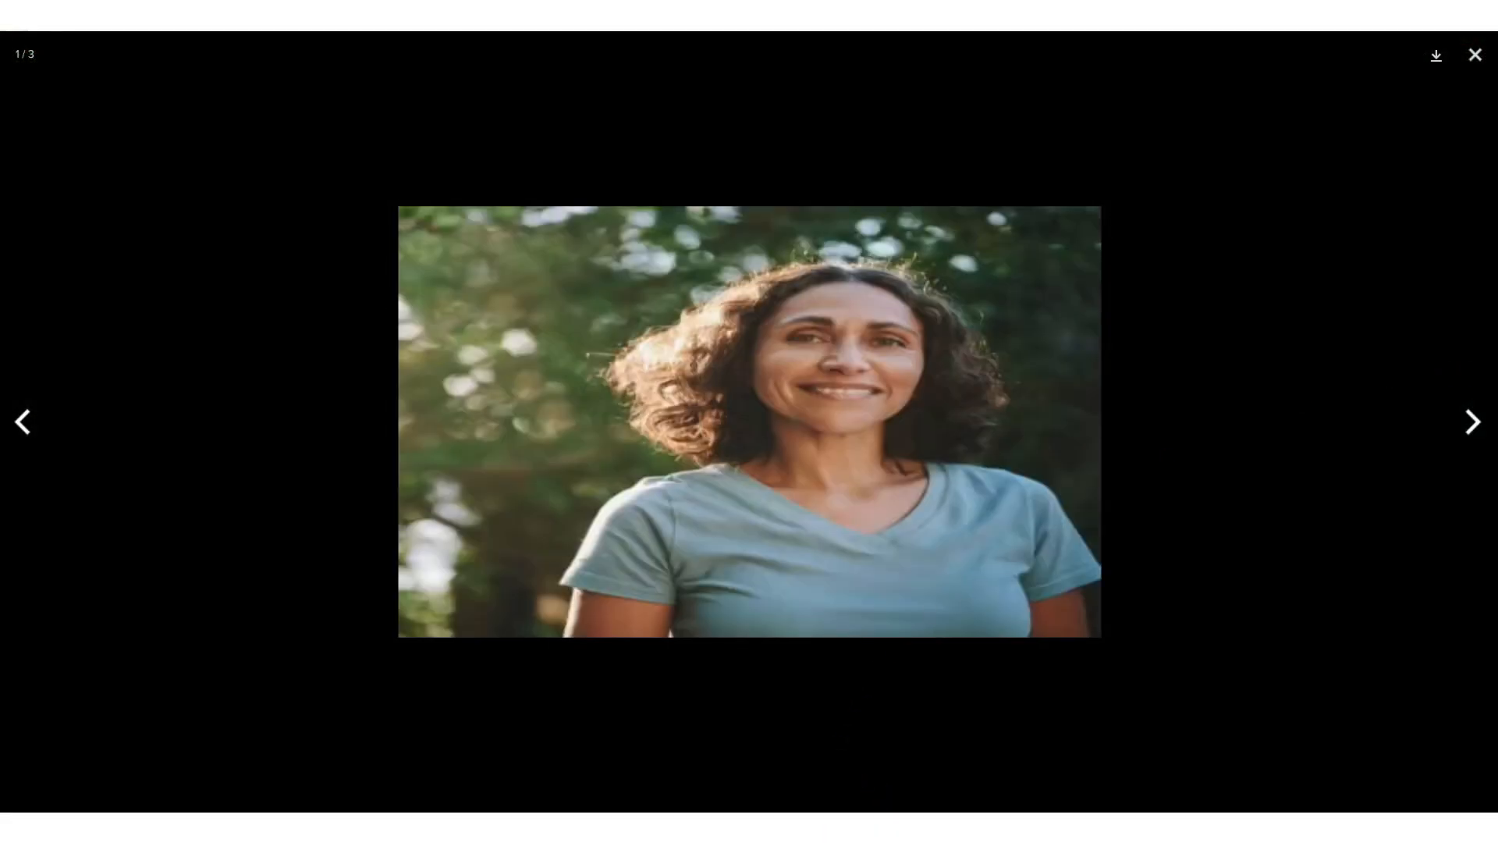
{"action": "left_click", "coordinate": [1471, 421]}
{"action": "left_click", "coordinate": [1471, 421]}
{"action": "left_click", "coordinate": [1471, 422]}
{"action": "left_click", "coordinate": [1473, 64]}
- Deselect the three images and clear the file type filter
{"action": "left_click", "coordinate": [351, 426]}
{"action": "left_click", "coordinate": [351, 397]}
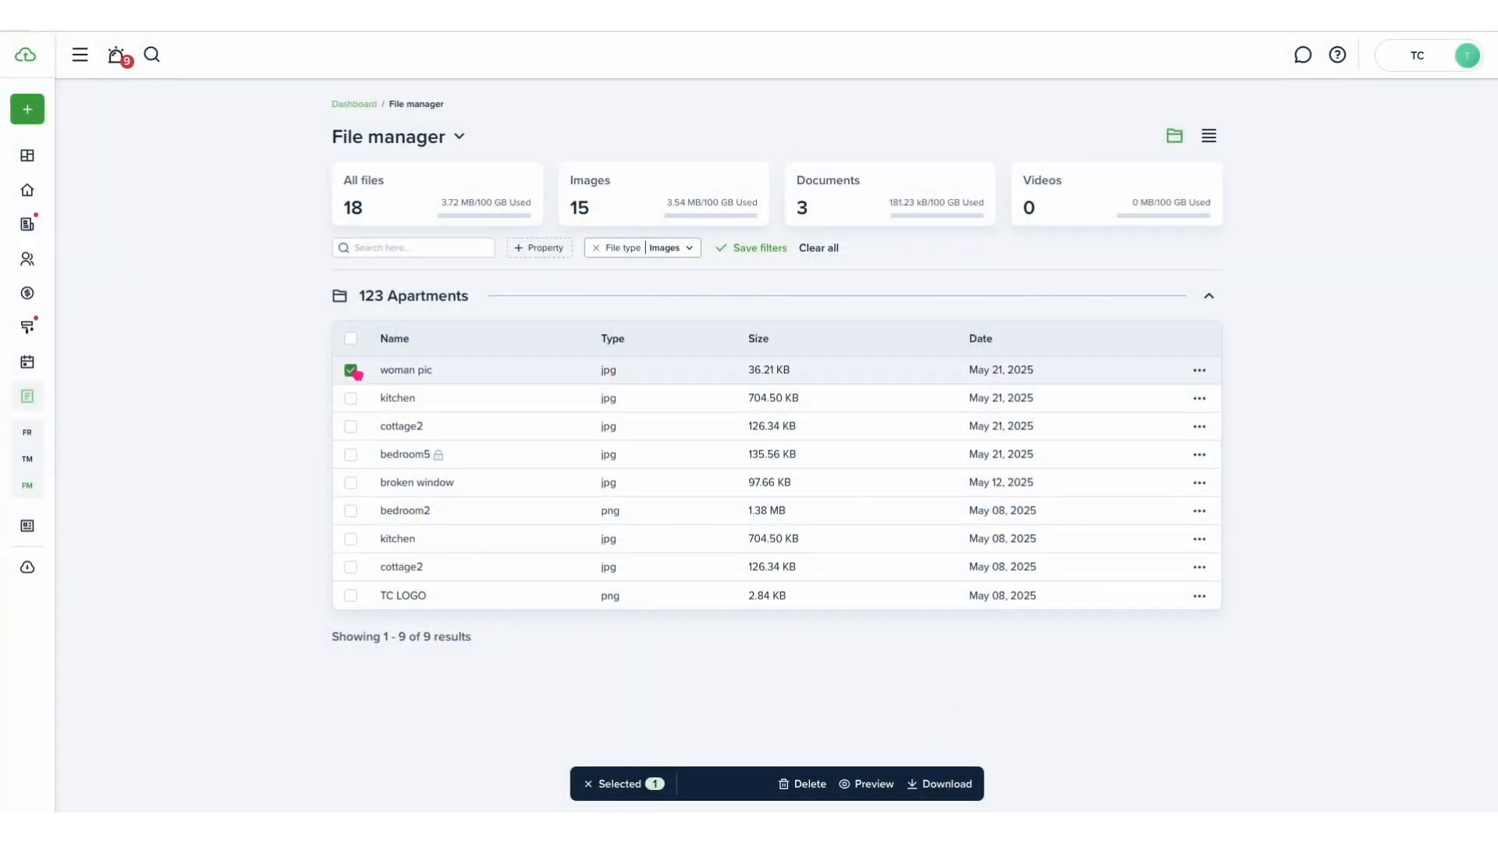
{"action": "left_click", "coordinate": [351, 370]}
{"action": "mouse_move", "coordinate": [442, 456]}
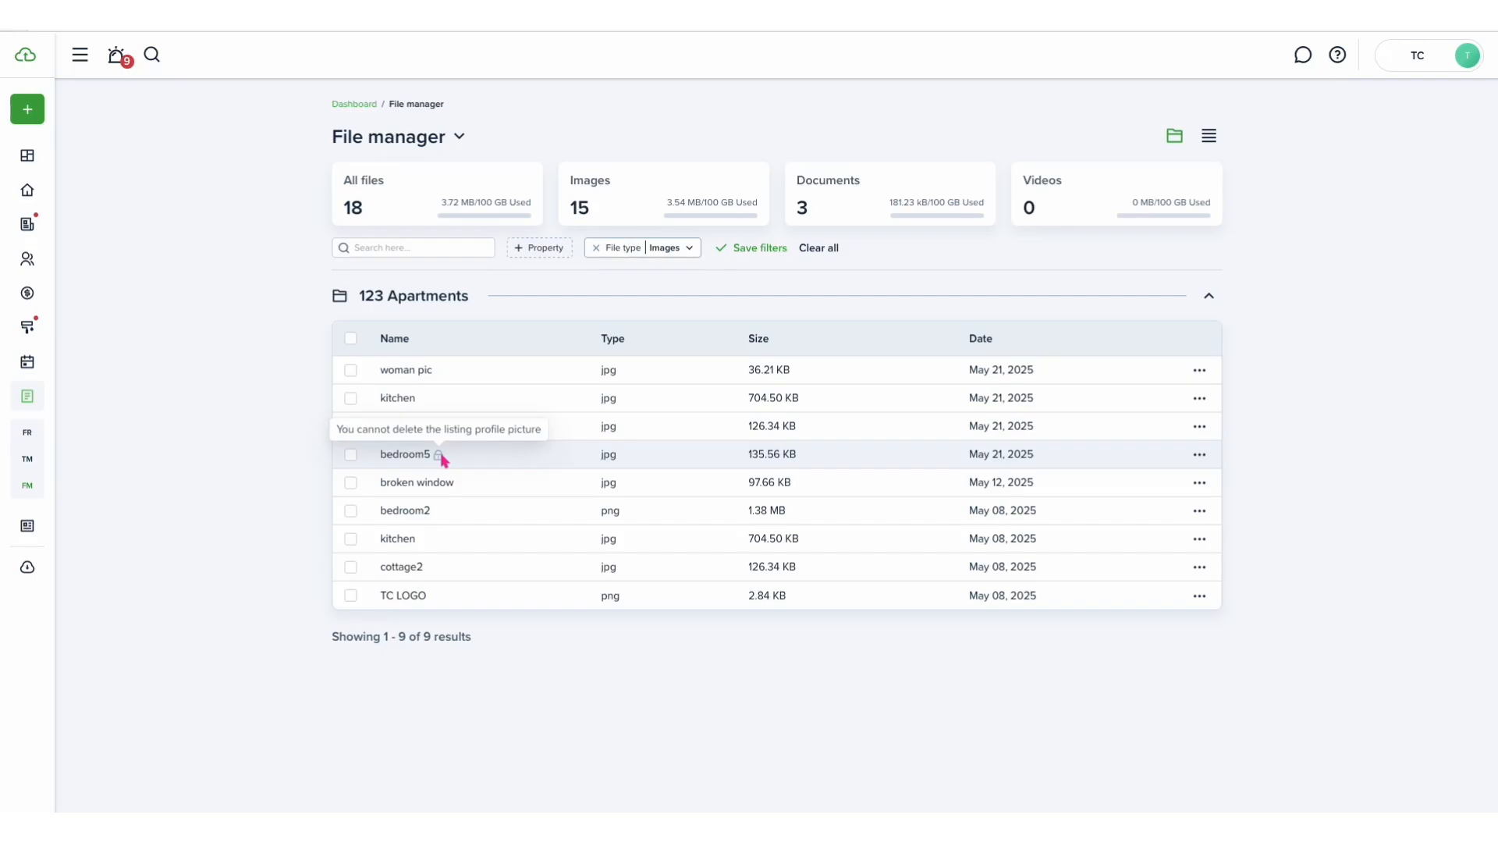
{"action": "left_click", "coordinate": [595, 248]}
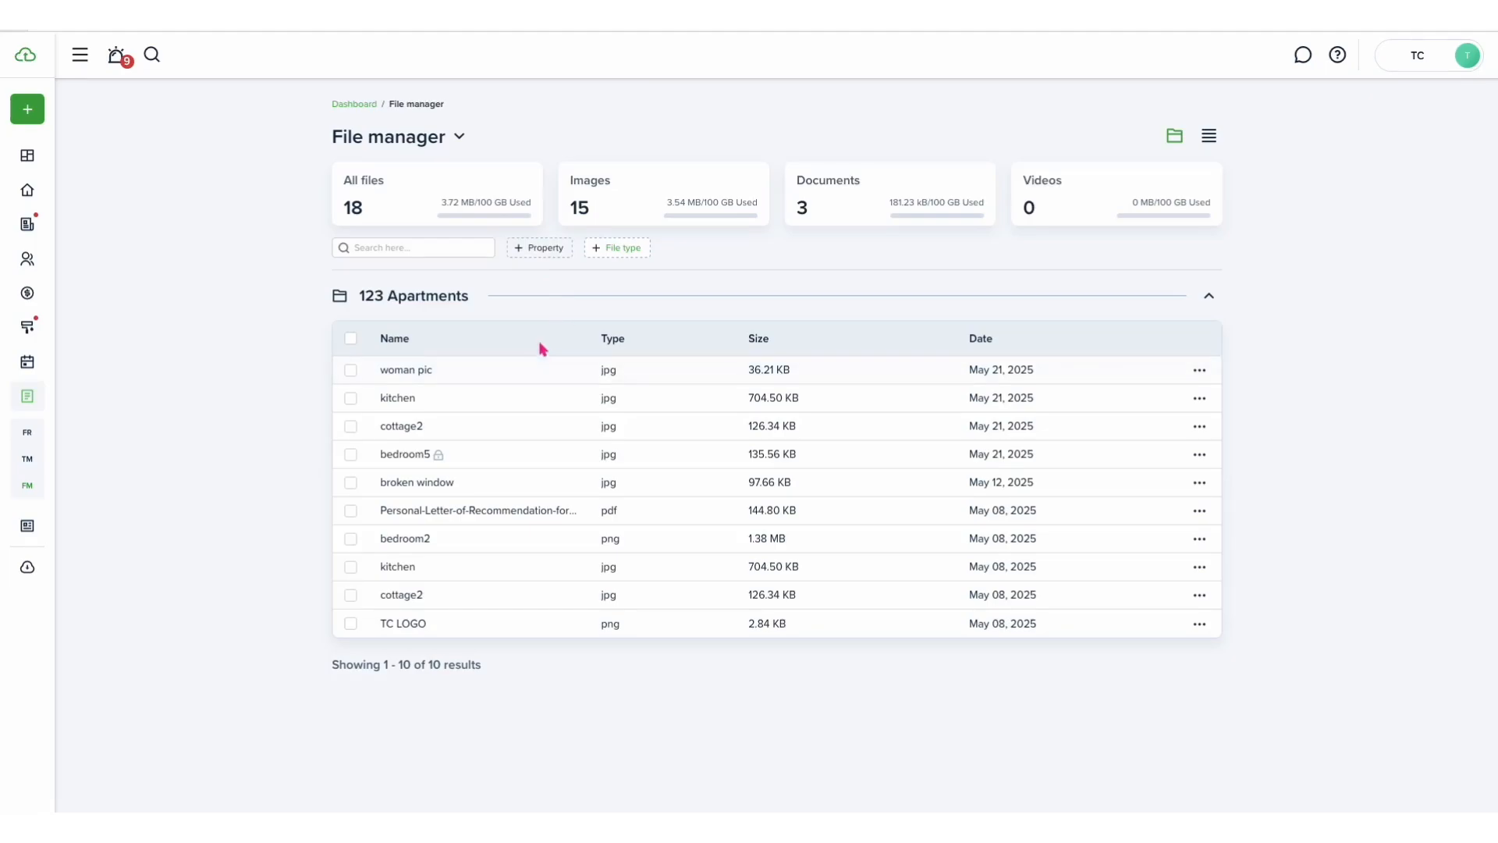
- Switch the file list to the thumbnail preview layout and return to the Dashboard
{"action": "left_click", "coordinate": [1210, 145]}
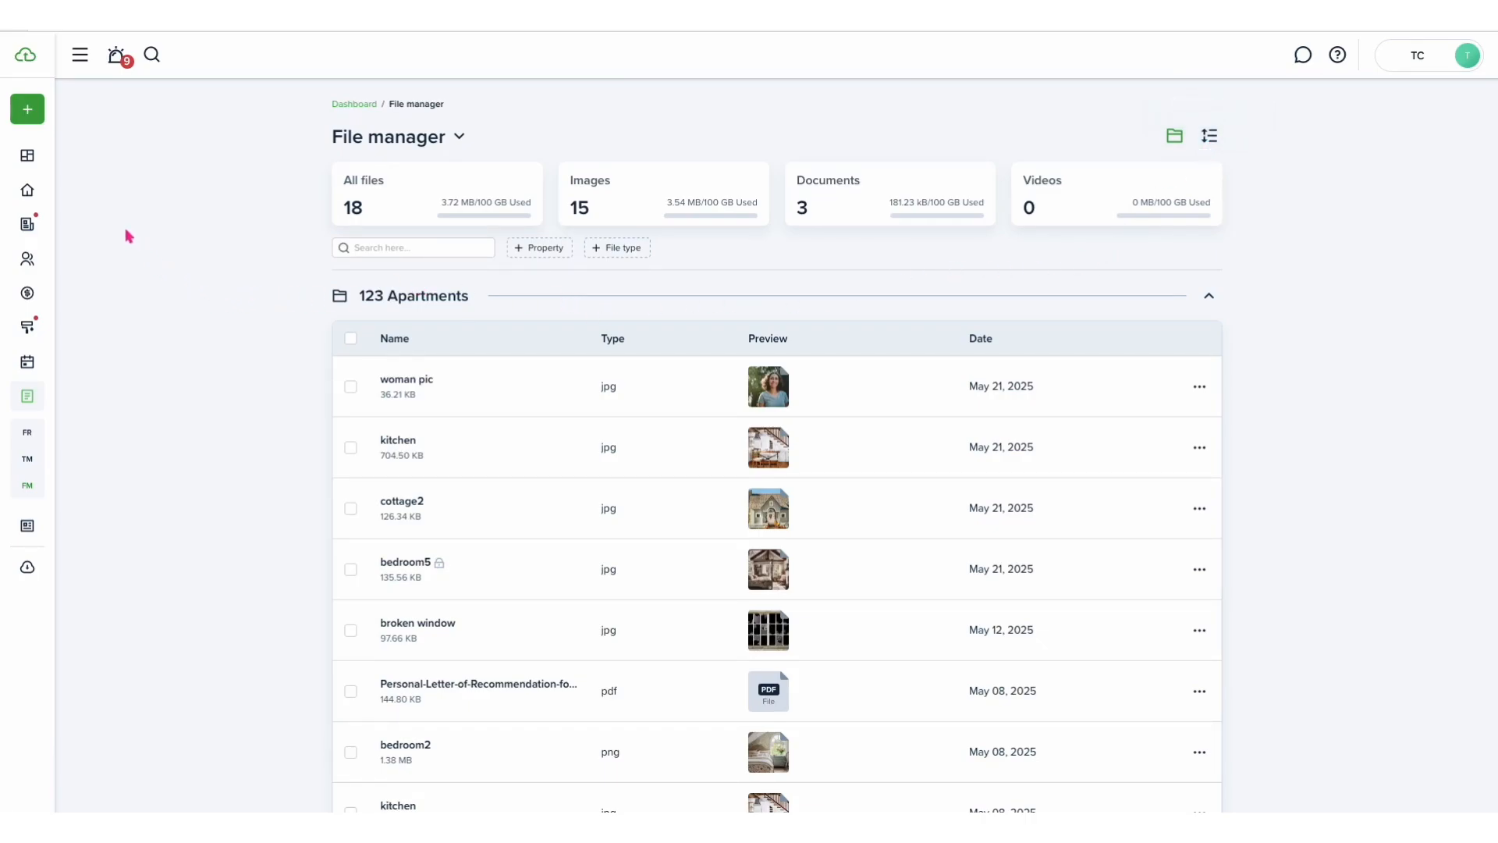
{"action": "left_click", "coordinate": [39, 155]}
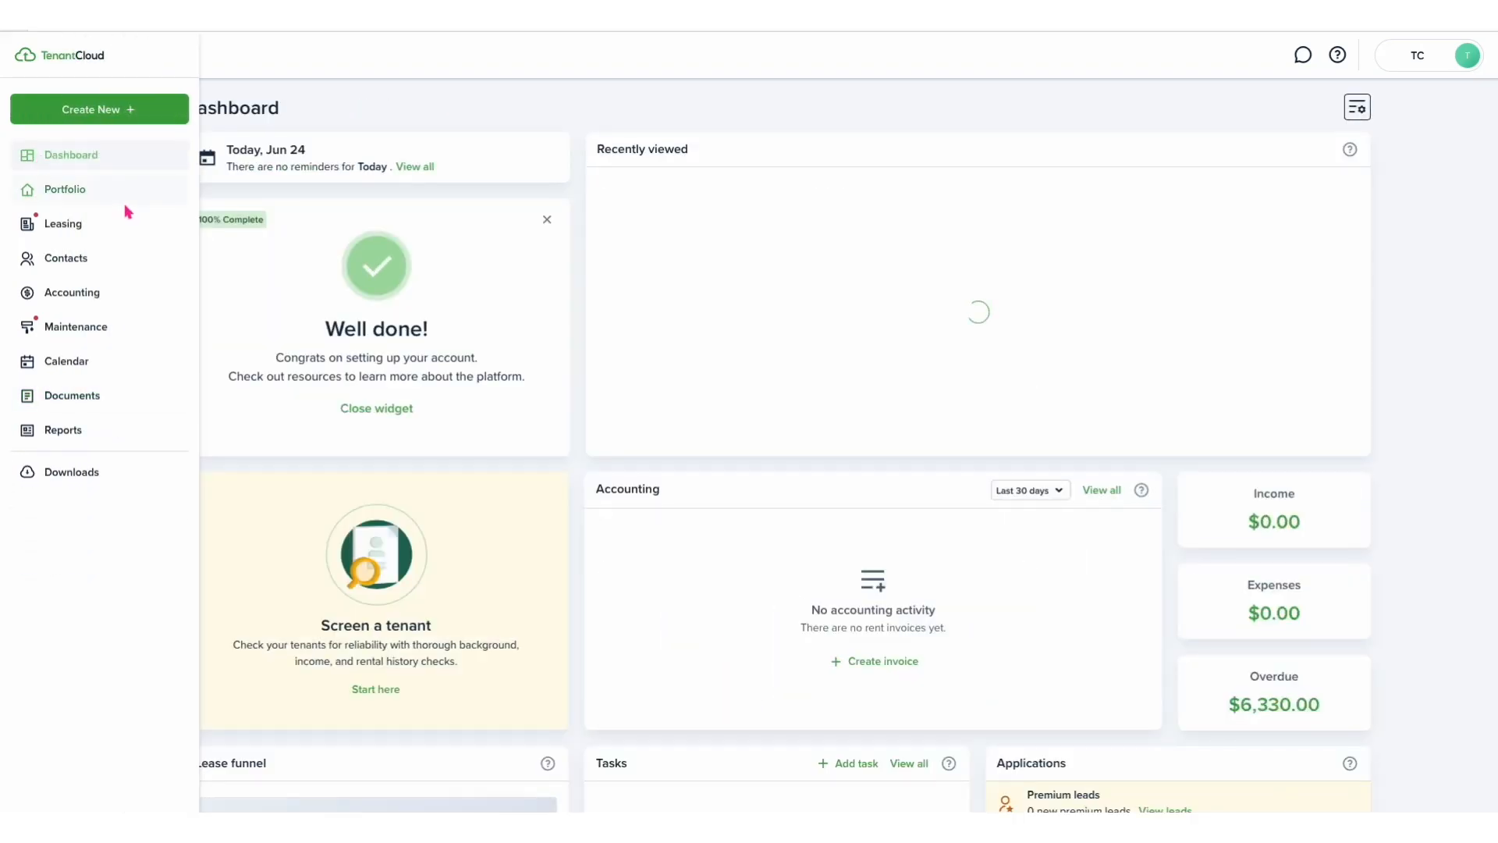